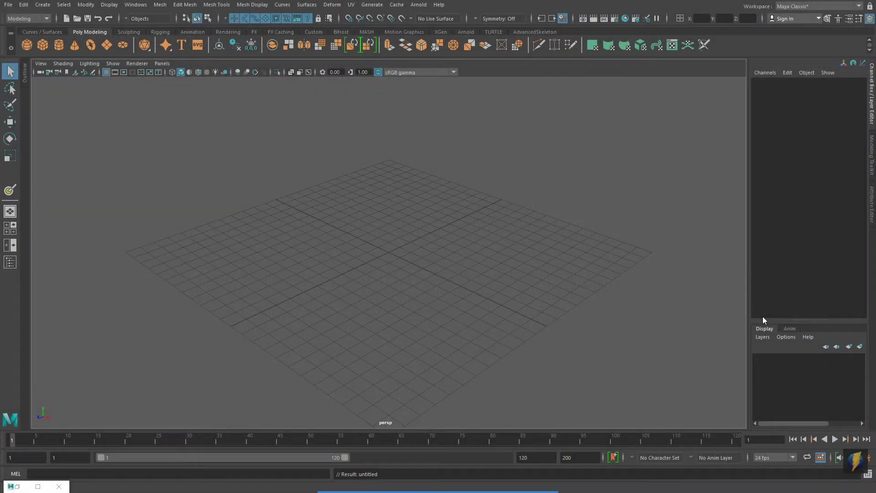
# Create a polygon sphere at the origin and set its X, Y and Z scale to 12.
pyautogui.click(27, 45)
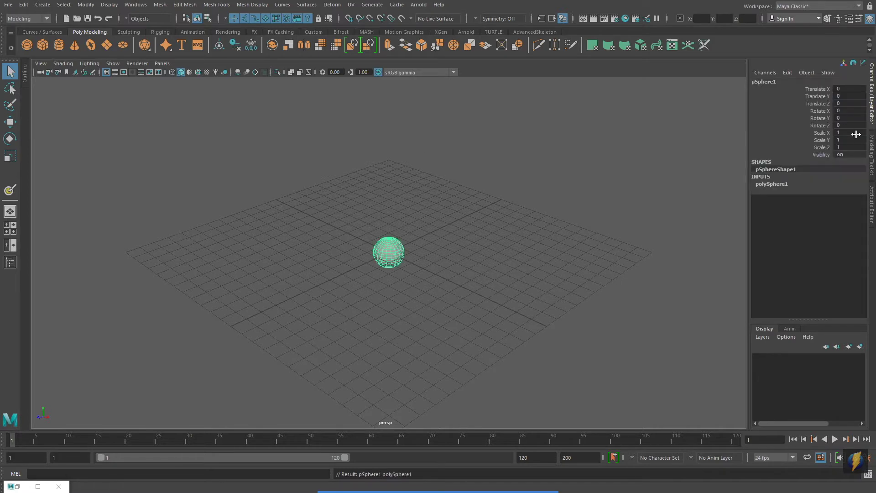
pyautogui.moveTo(856, 134); pyautogui.dragTo(857, 146)
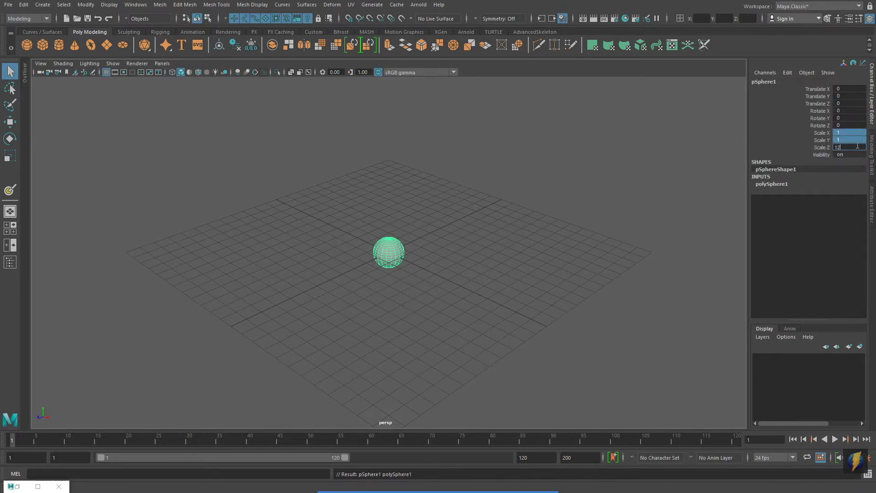
pyautogui.press('Return')
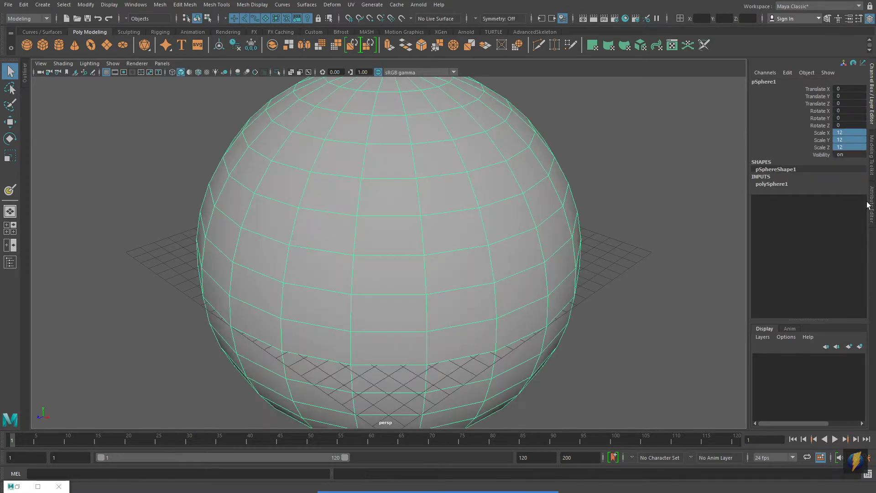
# Freeze the transformations of the enlarged sphere.
pyautogui.click(89, 5)
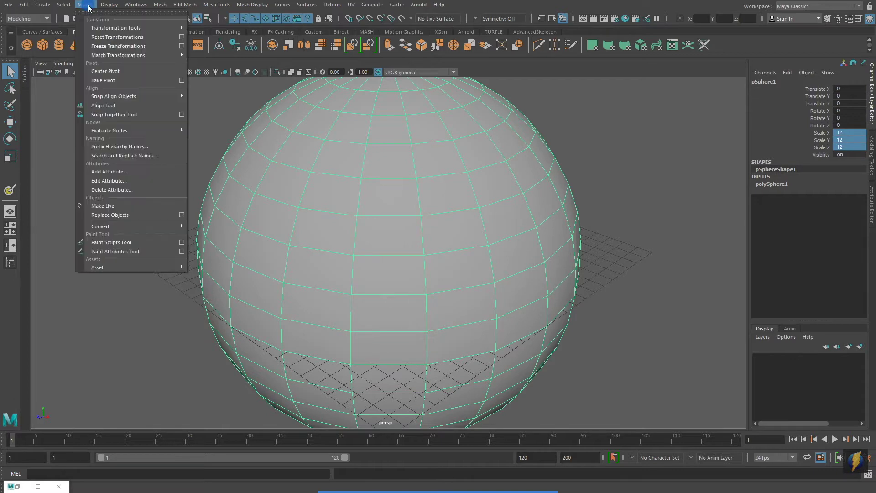
pyautogui.click(108, 46)
pyautogui.keyDown('alt'); pyautogui.moveTo(566, 258); pyautogui.dragTo(459, 253, button='right'); pyautogui.keyUp('alt')
pyautogui.keyDown('alt'); pyautogui.moveTo(459, 253); pyautogui.dragTo(461, 248); pyautogui.keyUp('alt')
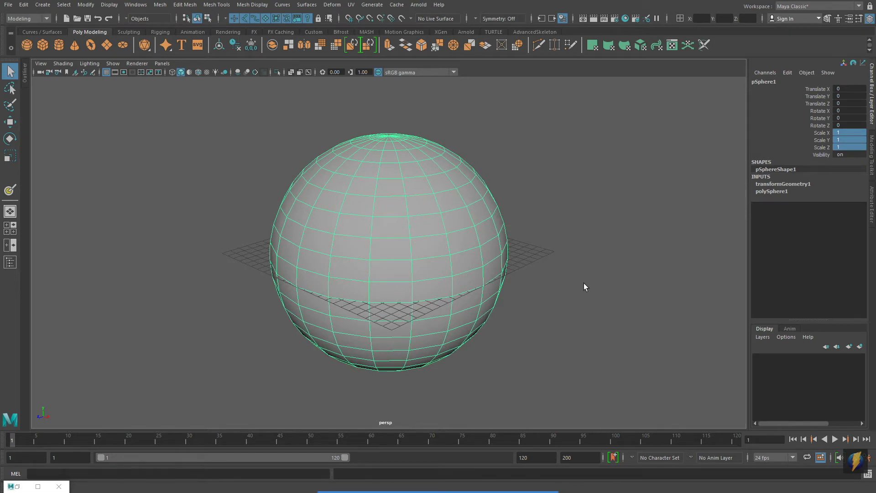
# Create a new Lambert material in Hypershade and set its color to yellow.
pyautogui.click(625, 19)
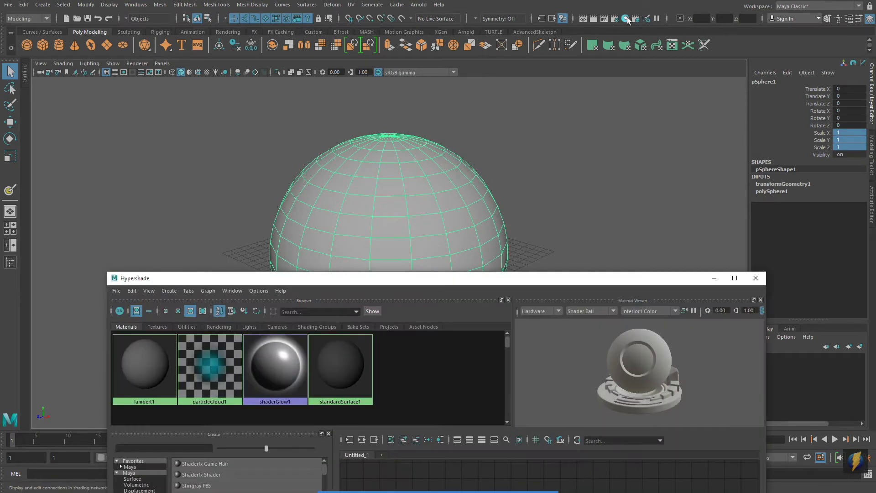
pyautogui.moveTo(541, 283); pyautogui.dragTo(551, 133)
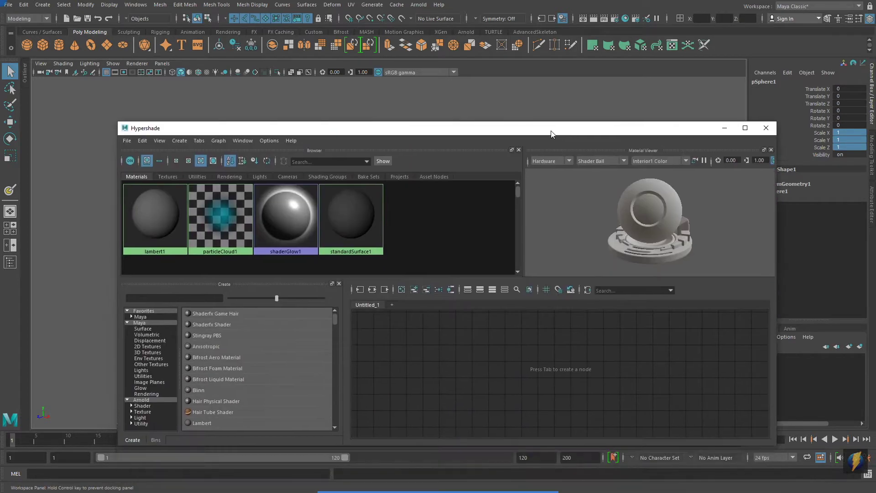
pyautogui.click(211, 422)
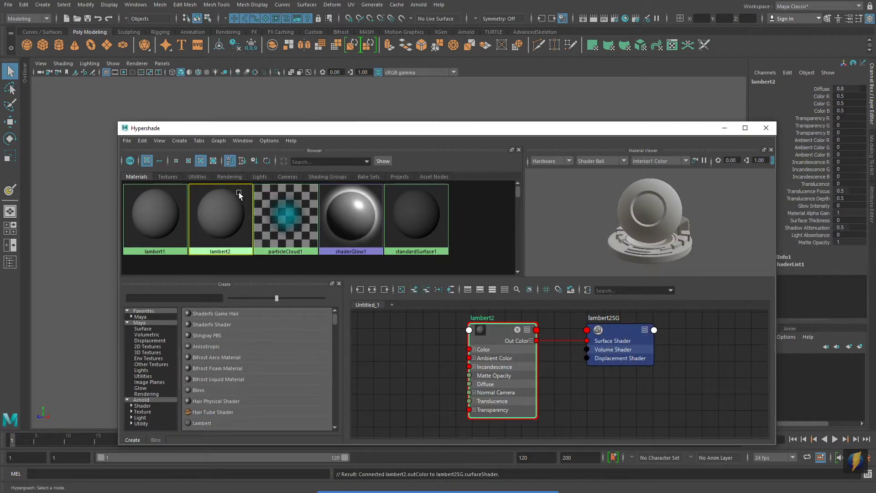
pyautogui.doubleClick(226, 202)
pyautogui.moveTo(567, 129); pyautogui.dragTo(443, 210)
pyautogui.click(758, 182)
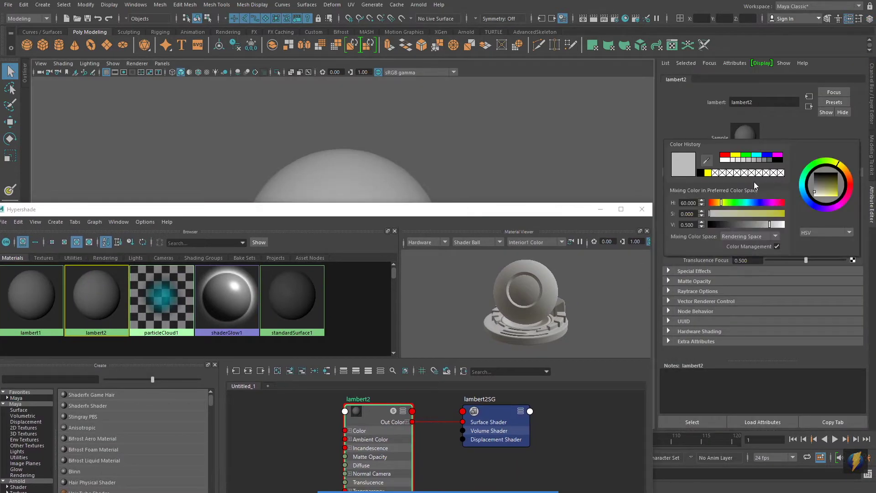
pyautogui.click(712, 173)
# Assign the yellow Lambert material to the sphere and save the scene.
pyautogui.moveTo(548, 208); pyautogui.dragTo(700, 295)
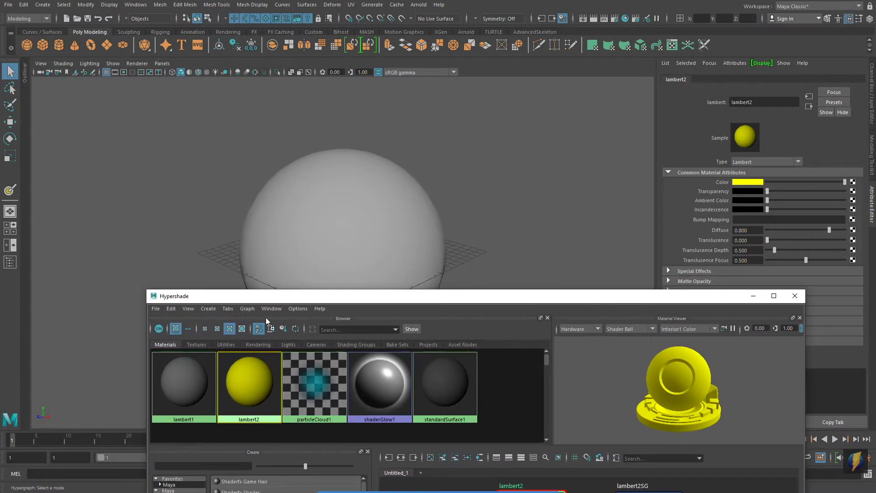
pyautogui.moveTo(326, 248); pyautogui.dragTo(325, 247, button='middle')
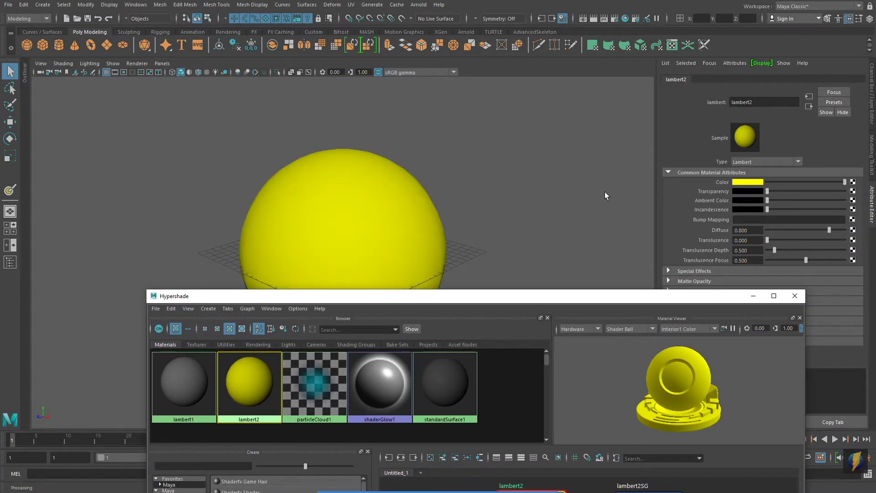
pyautogui.click(795, 297)
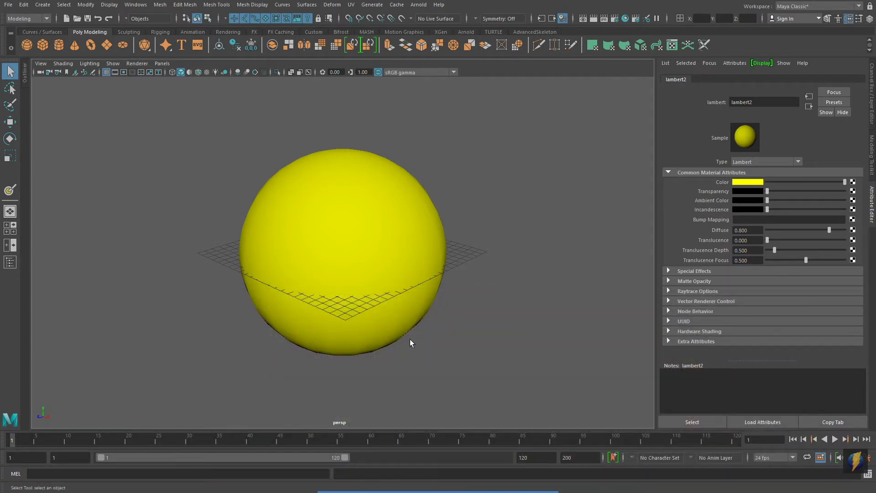
pyautogui.click(496, 269)
pyautogui.hotkey('ctrl', 's')
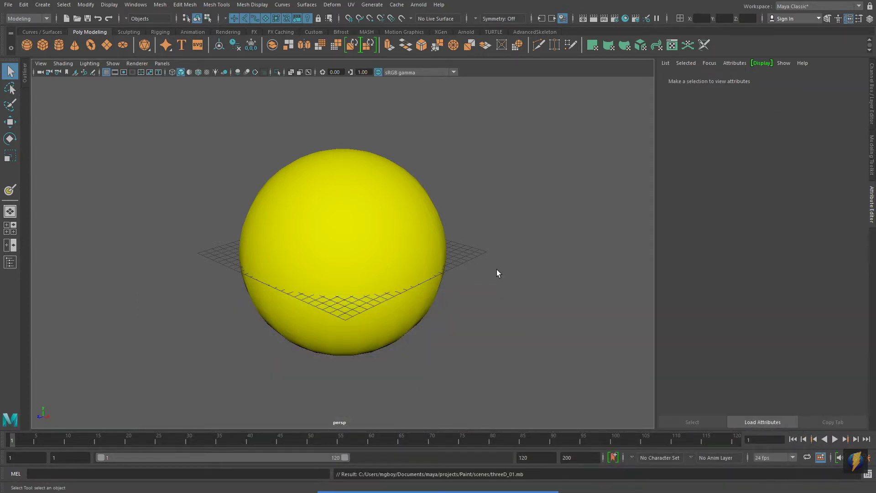
# Select the sphere and switch to the Rendering menu set.
pyautogui.click(350, 239)
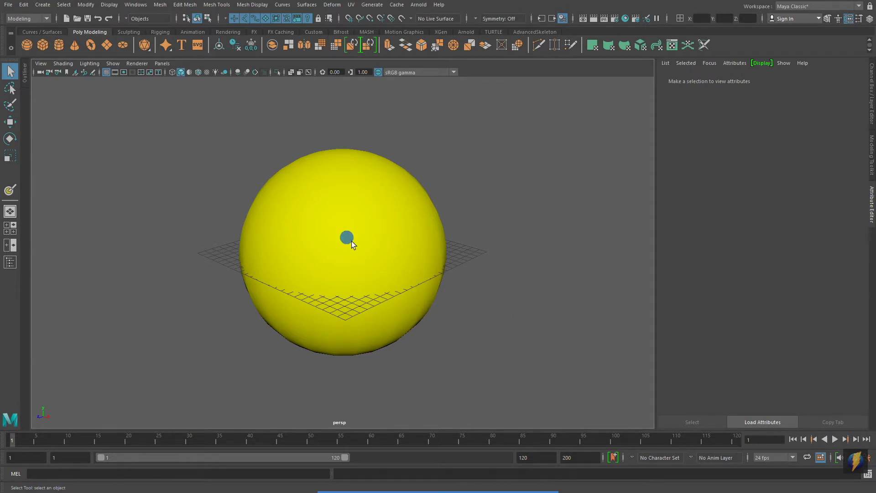
pyautogui.moveTo(526, 265)
pyautogui.keyDown('alt'); pyautogui.mouseDown(button='middle')
pyautogui.moveTo(519, 266)
pyautogui.moveTo(527, 270)
pyautogui.mouseUp(button='middle'); pyautogui.keyUp('alt')
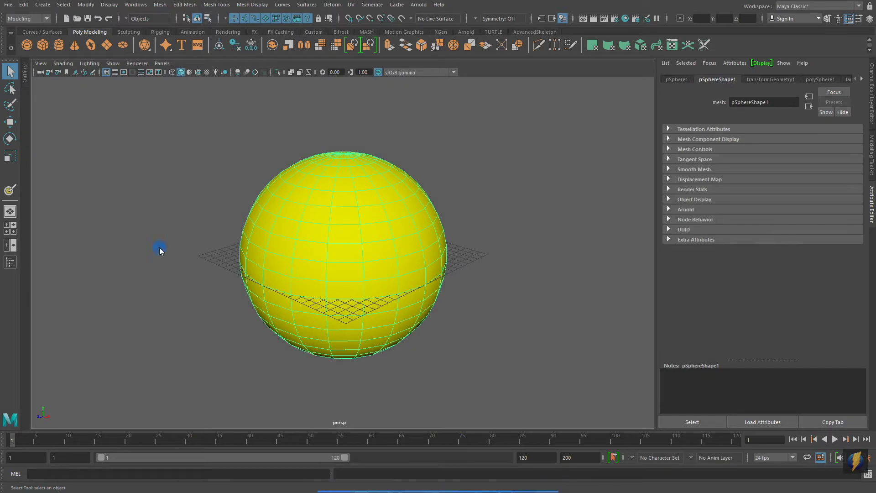
pyautogui.moveTo(159, 246); pyautogui.dragTo(32, 24)
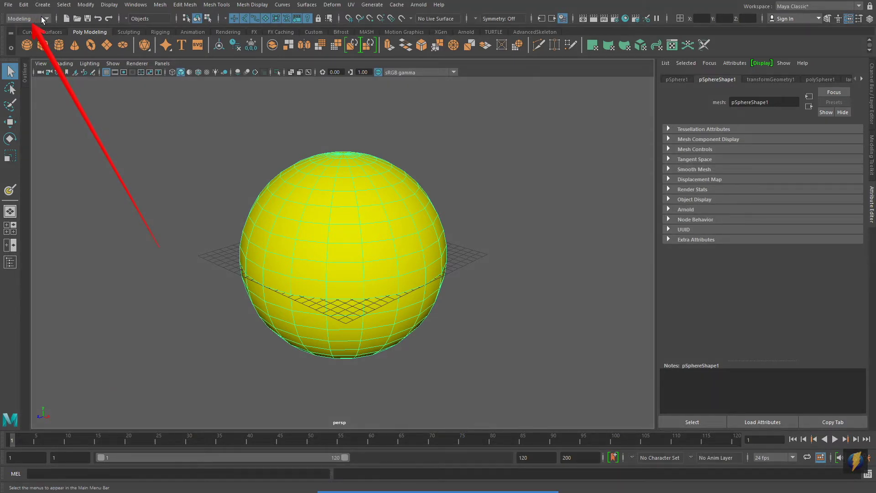
pyautogui.click(47, 19)
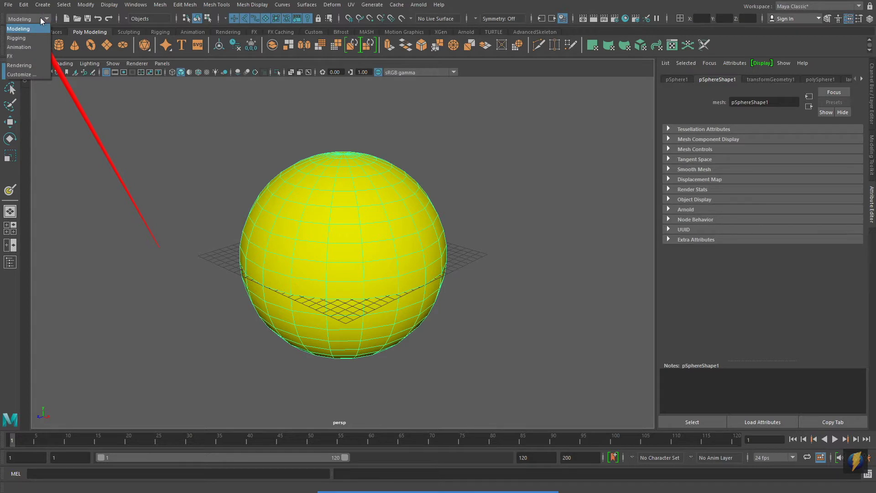
pyautogui.click(29, 65)
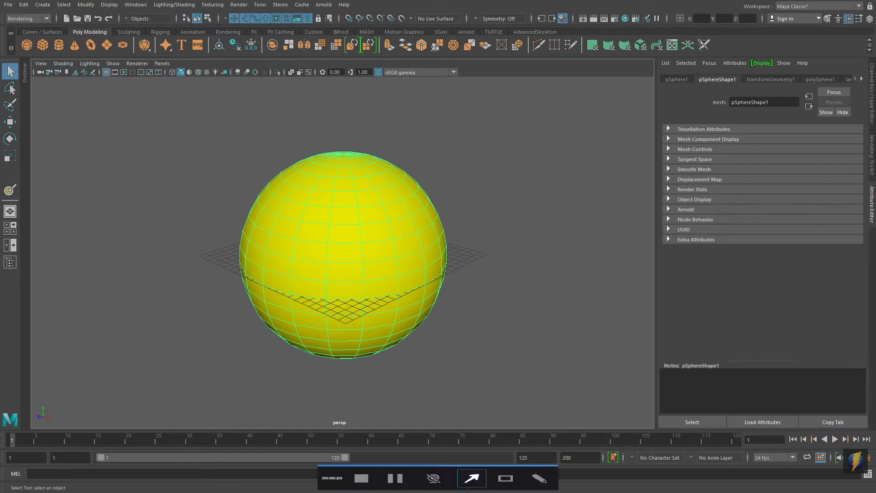
# Activate the 3D Paint Tool for the sphere with its tool settings open beside the model.
pyautogui.moveTo(213, 220); pyautogui.dragTo(211, 9)
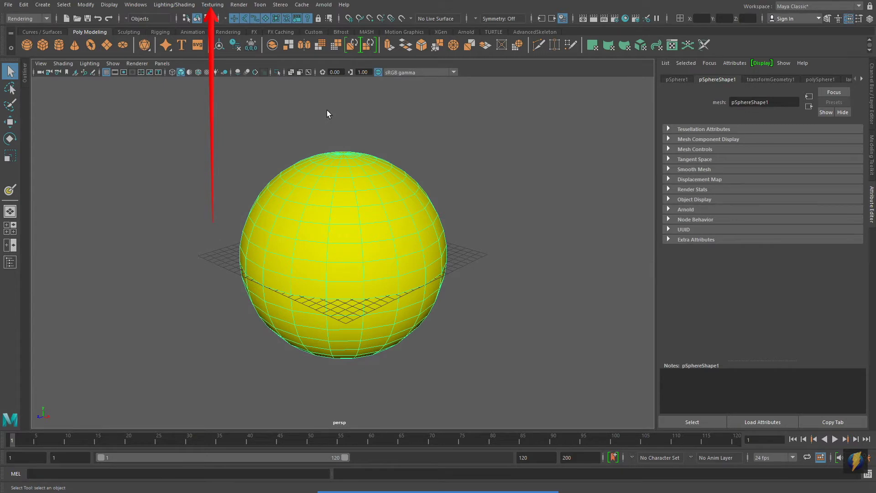
pyautogui.click(215, 5)
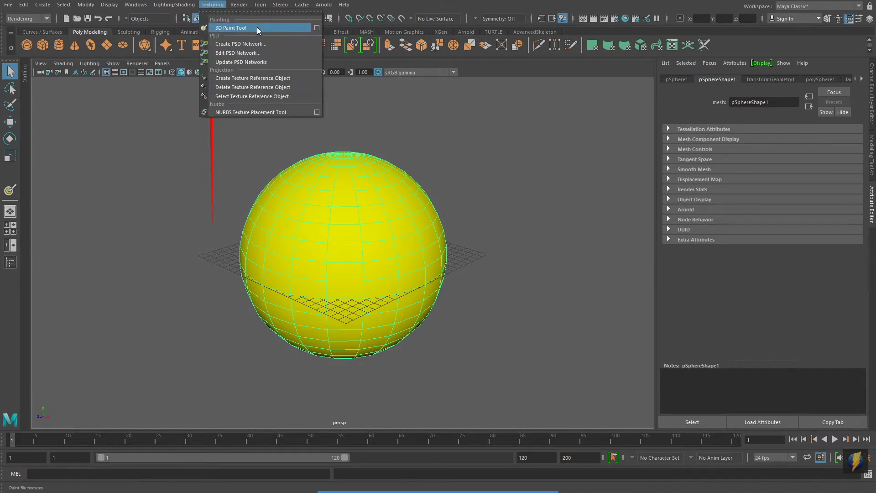
pyautogui.click(317, 29)
pyautogui.moveTo(236, 76)
pyautogui.mouseDown()
pyautogui.moveTo(501, 102)
pyautogui.moveTo(642, 92)
pyautogui.mouseUp()
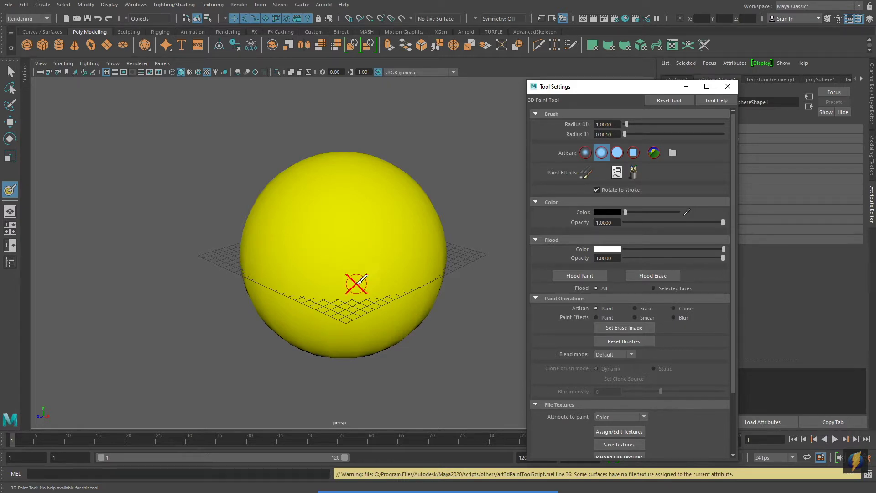
# Start assigning a file texture to the sphere's color attribute and set its size to 1024 by 1024.
pyautogui.moveTo(410, 487)
pyautogui.click(472, 474)
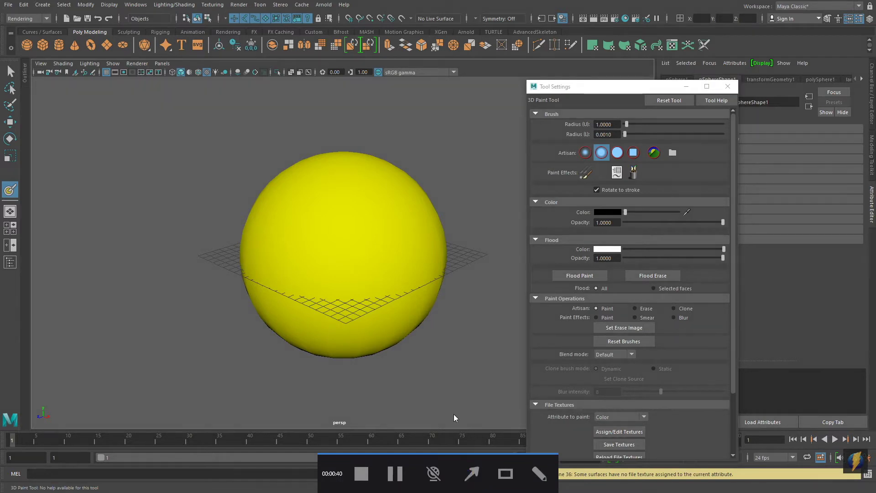
pyautogui.moveTo(424, 403)
pyautogui.mouseDown()
pyautogui.moveTo(539, 415)
pyautogui.moveTo(582, 432)
pyautogui.moveTo(583, 423)
pyautogui.moveTo(599, 420)
pyautogui.moveTo(575, 423)
pyautogui.moveTo(589, 433)
pyautogui.mouseUp()
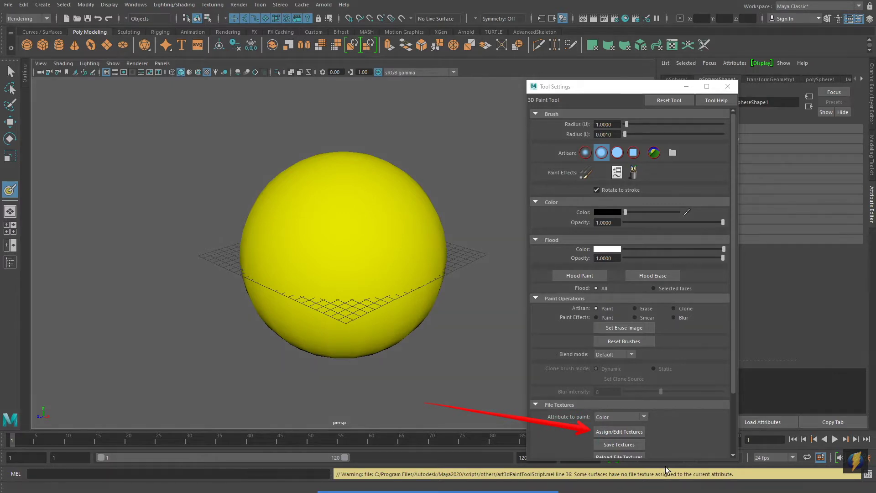
pyautogui.click(626, 431)
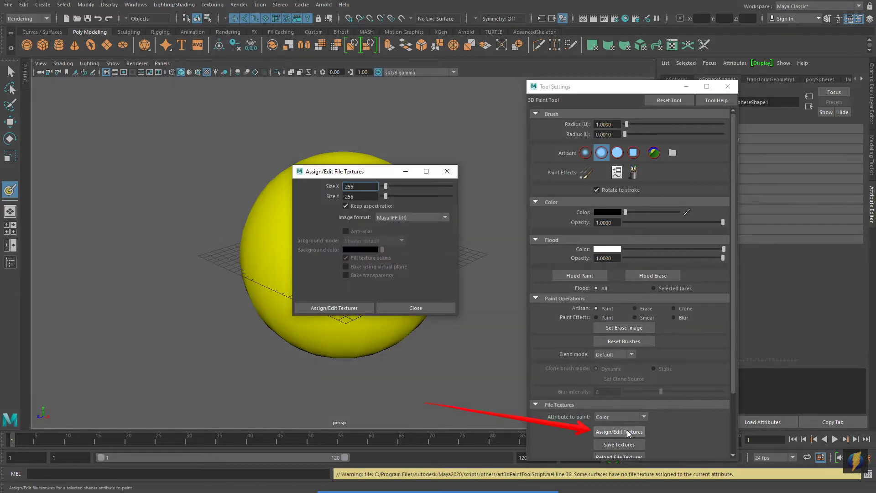
pyautogui.click(366, 172)
pyautogui.moveTo(366, 172); pyautogui.dragTo(466, 117)
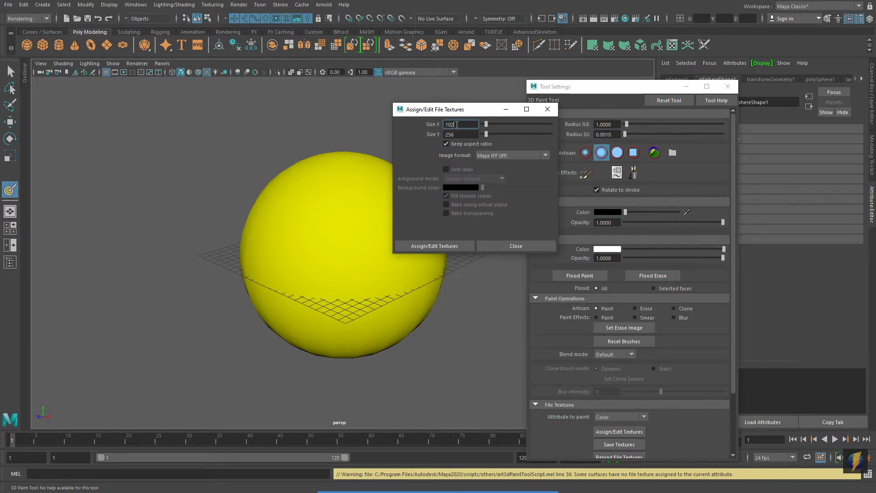
pyautogui.click(472, 134)
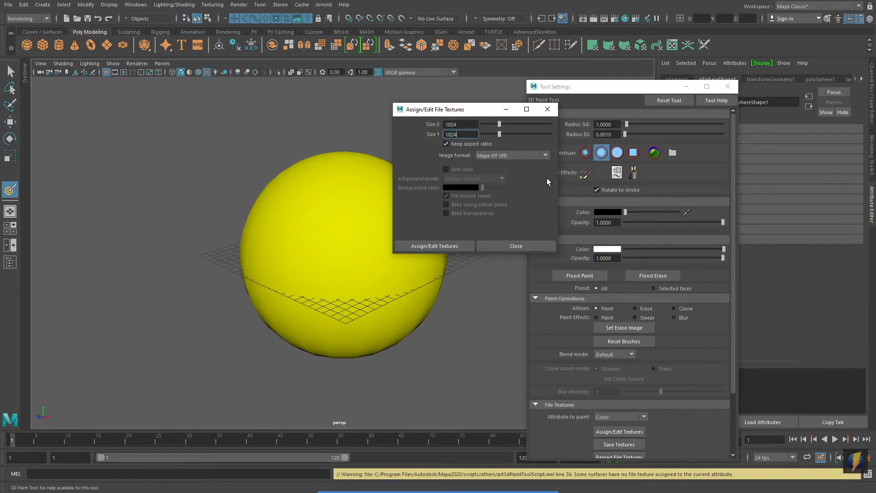
# Choose JPEG (jpg) as the texture's image format and assign the texture to the sphere.
pyautogui.click(466, 486)
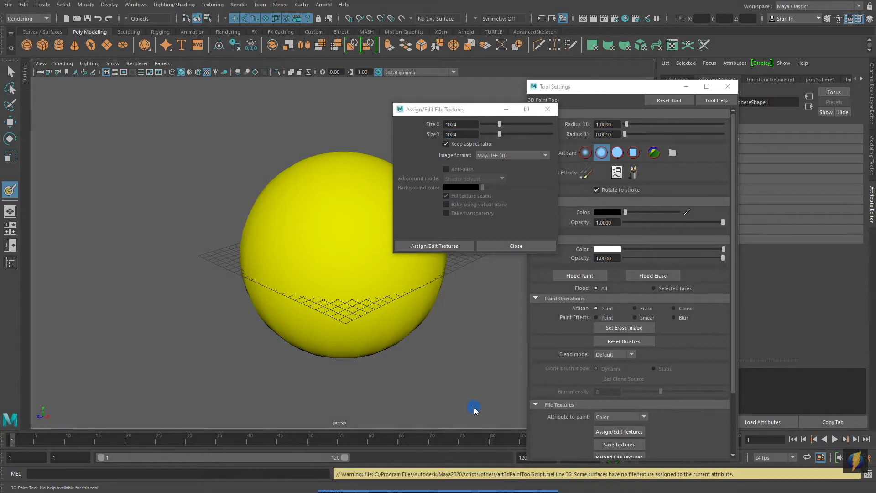
pyautogui.moveTo(473, 407); pyautogui.dragTo(493, 166)
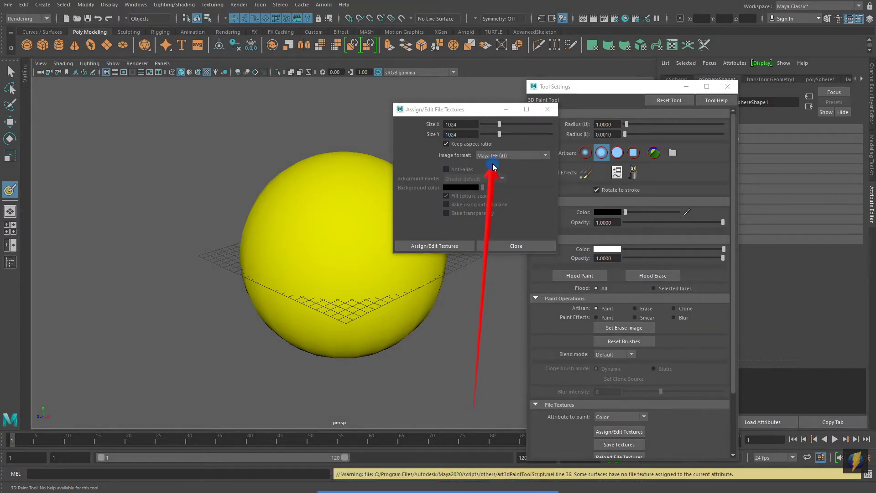
pyautogui.click(545, 155)
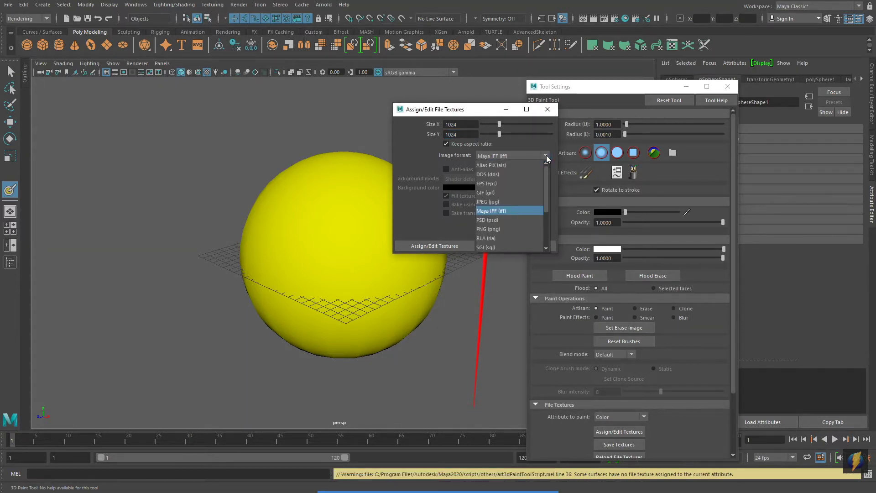
pyautogui.moveTo(545, 179); pyautogui.dragTo(549, 198)
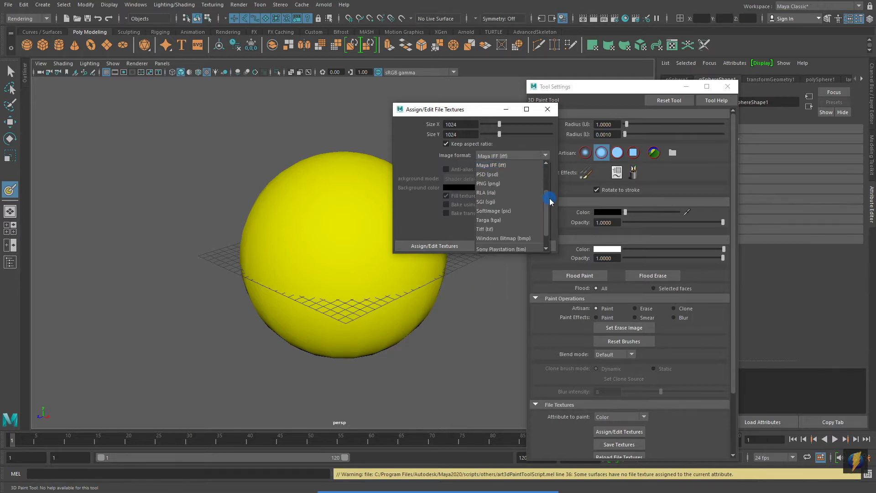
pyautogui.moveTo(549, 197); pyautogui.dragTo(548, 179)
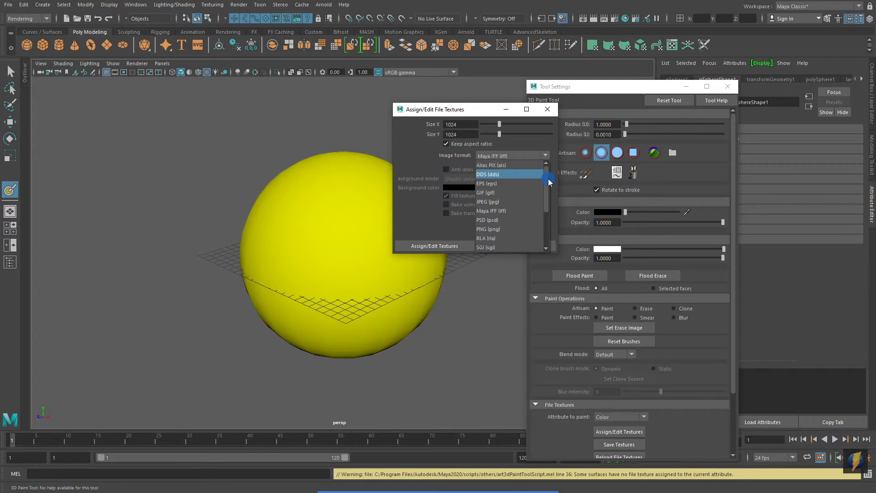
pyautogui.click(510, 201)
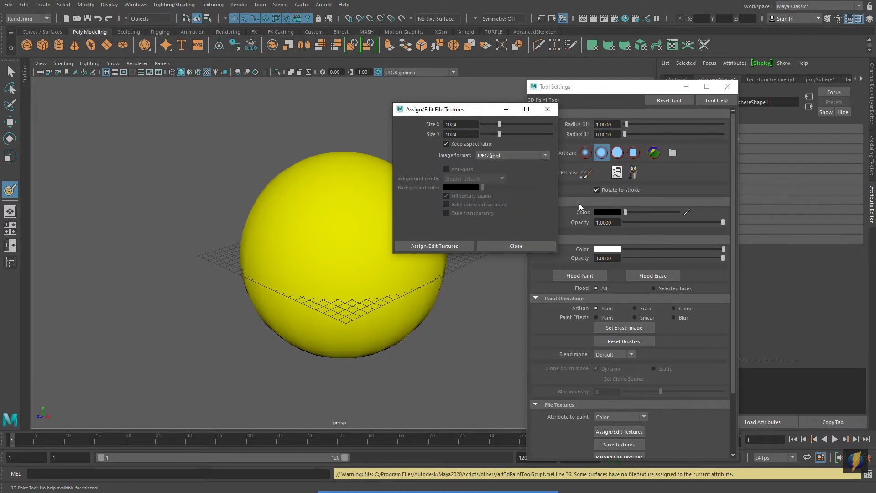
pyautogui.click(443, 246)
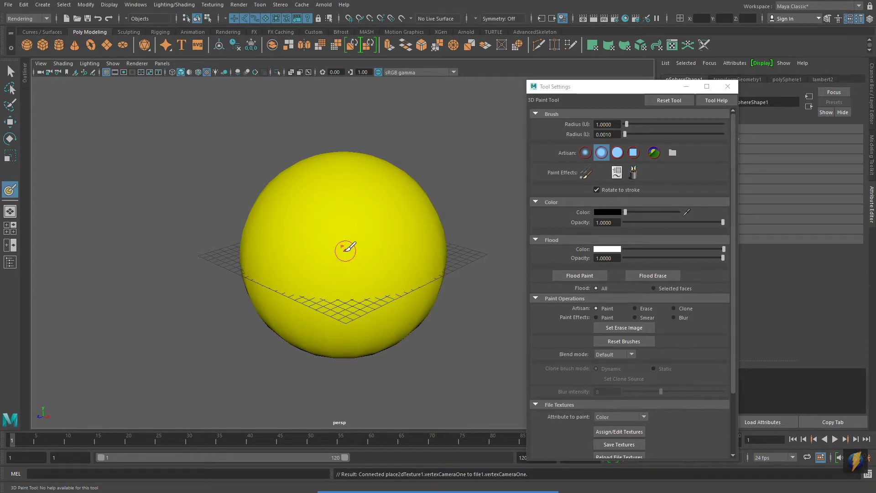
# Paint a black zigzag stroke down the front of the yellow sphere.
pyautogui.moveTo(358, 198)
pyautogui.mouseDown()
pyautogui.moveTo(307, 215)
pyautogui.moveTo(339, 270)
pyautogui.moveTo(321, 299)
pyautogui.mouseUp()
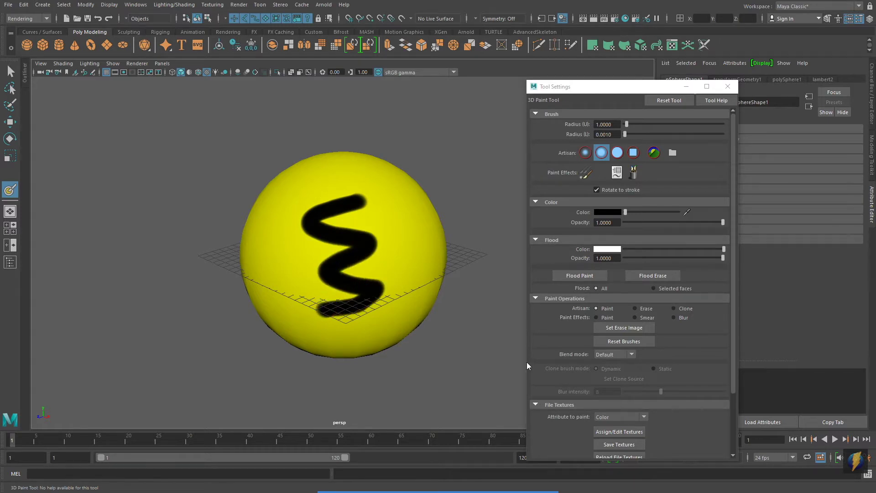
pyautogui.keyDown('alt'); pyautogui.moveTo(337, 321); pyautogui.dragTo(491, 321, button='right'); pyautogui.keyUp('alt')
pyautogui.moveTo(469, 303)
pyautogui.keyDown('alt'); pyautogui.mouseDown()
pyautogui.moveTo(433, 305)
pyautogui.moveTo(422, 274)
pyautogui.mouseUp(); pyautogui.keyUp('alt')
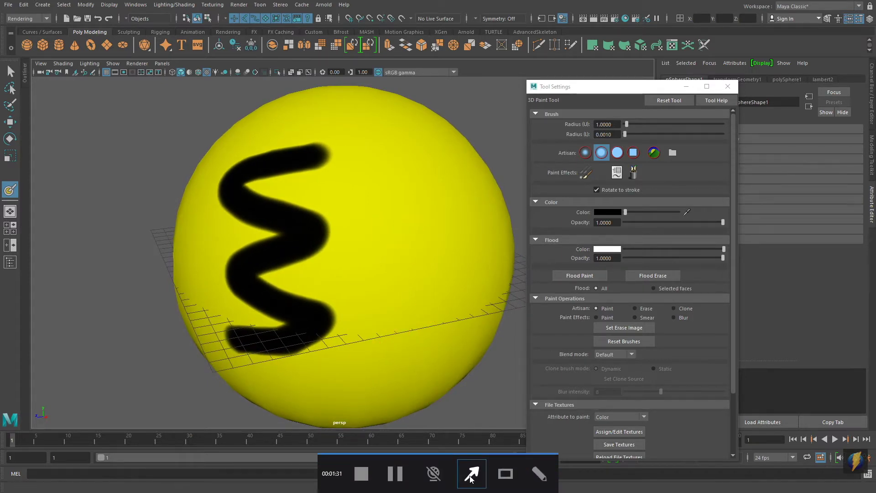
# Increase the upper brush radius to 2.5822 and paint a wide black stroke beside the zigzag on the yellow sphere.
pyautogui.moveTo(428, 315); pyautogui.dragTo(566, 129)
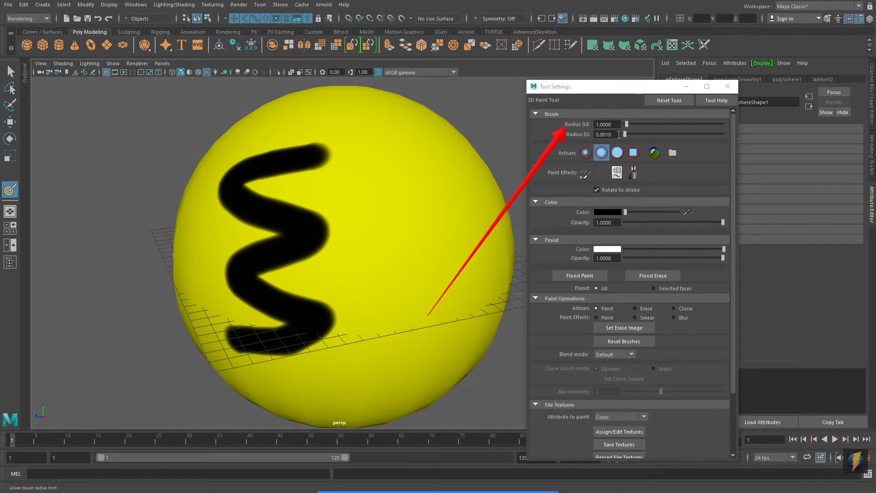
pyautogui.moveTo(626, 129); pyautogui.dragTo(631, 128)
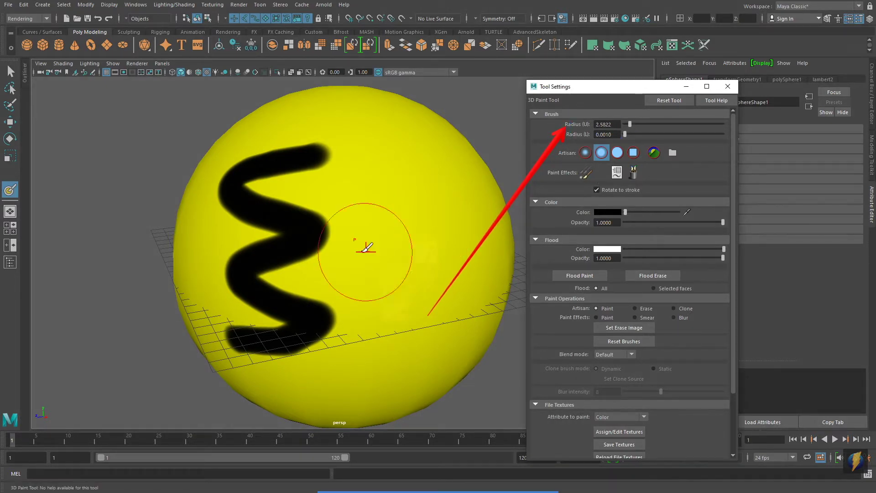
pyautogui.moveTo(383, 179)
pyautogui.mouseDown()
pyautogui.moveTo(370, 241)
pyautogui.moveTo(379, 278)
pyautogui.moveTo(320, 273)
pyautogui.mouseUp()
# Reduce the upper brush radius to 0.9390 and paint a medium-width hooked black stroke next to the wide one.
pyautogui.moveTo(630, 122); pyautogui.dragTo(626, 123)
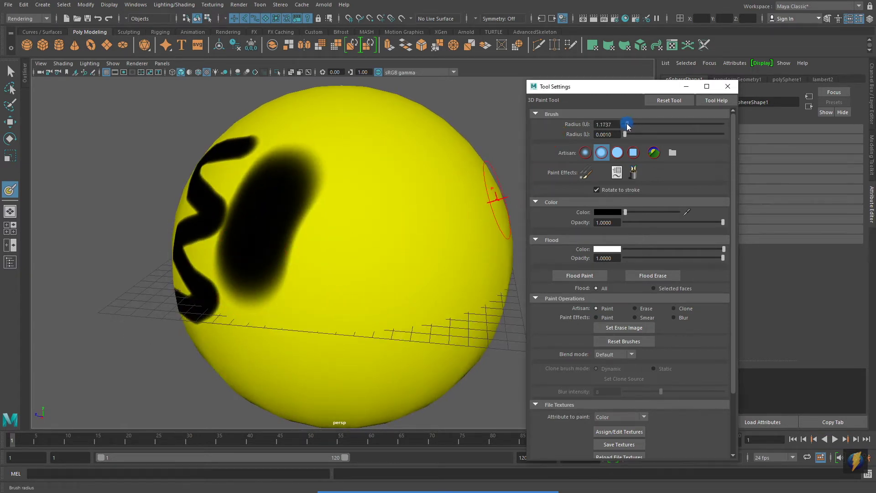
pyautogui.click(358, 209)
pyautogui.moveTo(625, 123); pyautogui.dragTo(626, 126)
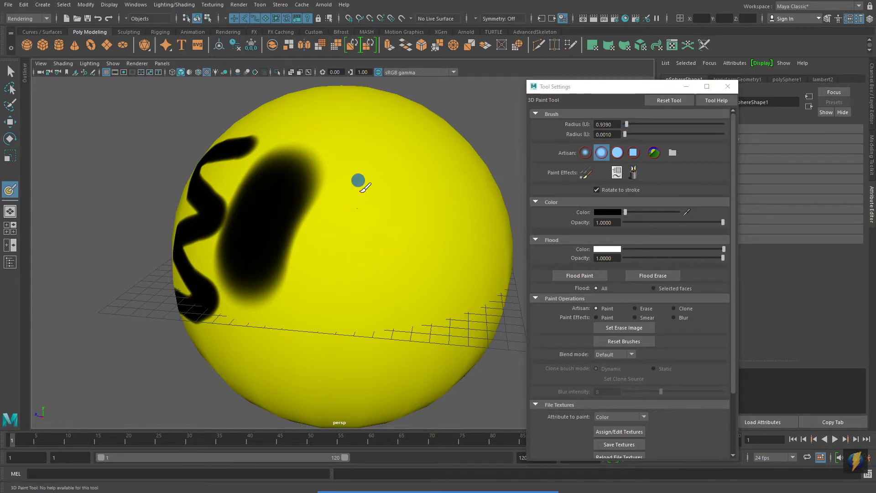
pyautogui.moveTo(358, 182)
pyautogui.mouseDown()
pyautogui.moveTo(333, 251)
pyautogui.moveTo(338, 241)
pyautogui.mouseUp()
# Set the upper brush radius to 0.2 and paint a thin wavy black line down the sphere beside the hooked stroke.
pyautogui.keyDown('alt'); pyautogui.moveTo(384, 271); pyautogui.dragTo(379, 268); pyautogui.keyUp('alt')
pyautogui.keyDown('alt'); pyautogui.moveTo(339, 271); pyautogui.dragTo(368, 272, button='right'); pyautogui.keyUp('alt')
pyautogui.click(613, 124)
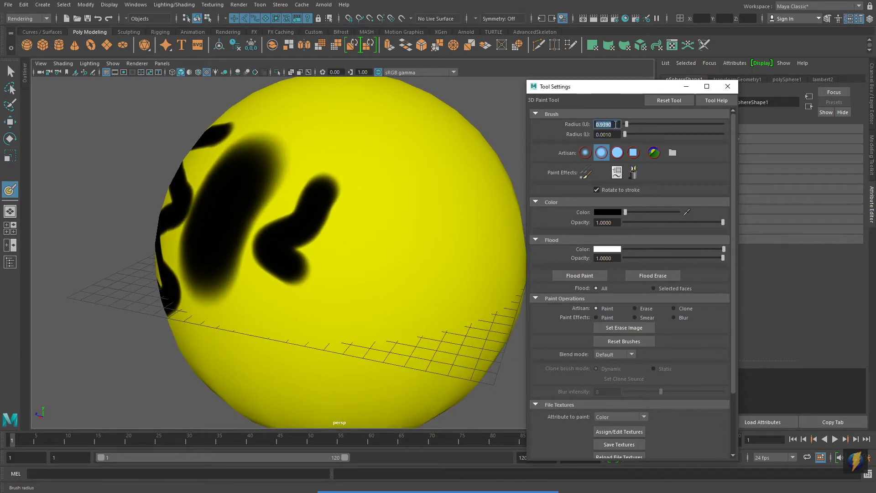
pyautogui.write('0.2')
pyautogui.press('Return')
pyautogui.moveTo(372, 160)
pyautogui.mouseDown()
pyautogui.moveTo(363, 236)
pyautogui.moveTo(373, 287)
pyautogui.mouseUp()
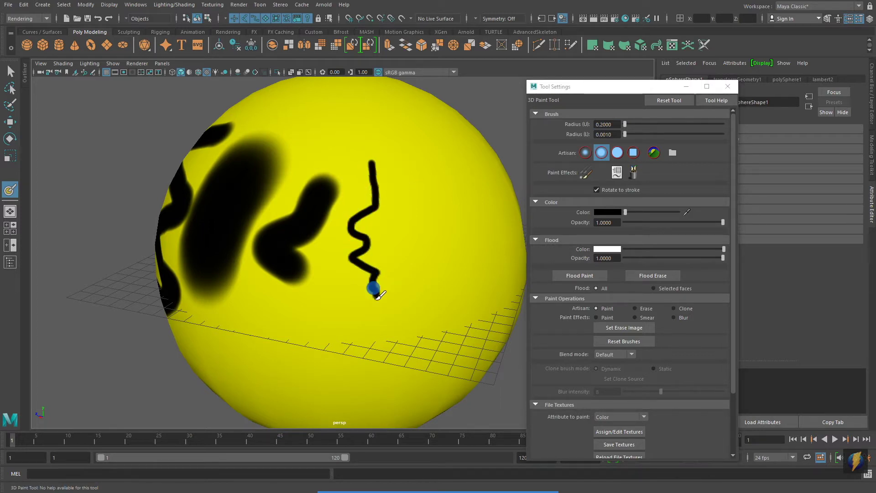
# Enlarge the brush interactively to a radius of 0.9742 and paint a straight vertical black stroke beside the thin wavy line.
pyautogui.moveTo(416, 248)
pyautogui.keyDown('alt'); pyautogui.mouseDown()
pyautogui.moveTo(364, 256)
pyautogui.moveTo(363, 266)
pyautogui.moveTo(348, 256)
pyautogui.mouseUp(); pyautogui.keyUp('alt')
pyautogui.keyDown('alt'); pyautogui.moveTo(354, 268); pyautogui.dragTo(380, 249, button='middle'); pyautogui.keyUp('alt')
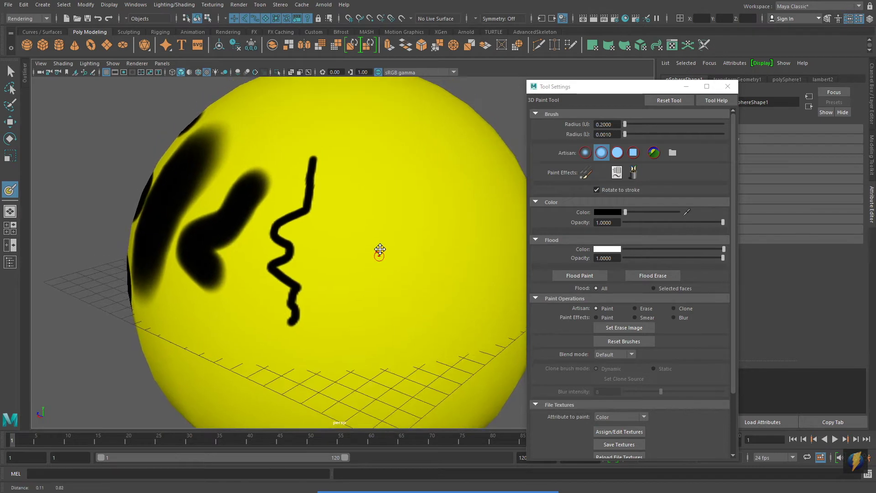
pyautogui.moveTo(380, 242)
pyautogui.keyDown('alt'); pyautogui.mouseDown()
pyautogui.moveTo(354, 254)
pyautogui.moveTo(373, 254)
pyautogui.mouseUp(); pyautogui.keyUp('alt')
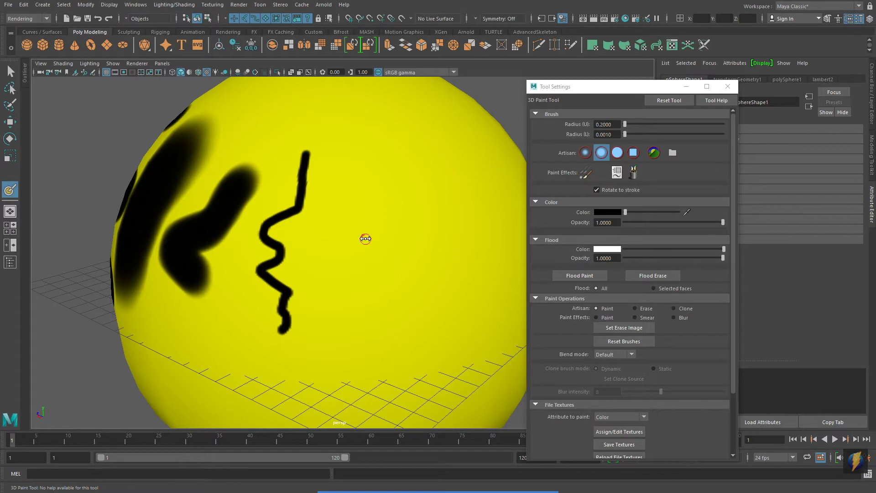
pyautogui.moveTo(366, 238)
pyautogui.mouseDown()
pyautogui.moveTo(412, 245)
pyautogui.moveTo(367, 243)
pyautogui.mouseUp()
pyautogui.moveTo(361, 147)
pyautogui.mouseDown()
pyautogui.moveTo(352, 284)
pyautogui.moveTo(362, 284)
pyautogui.mouseUp()
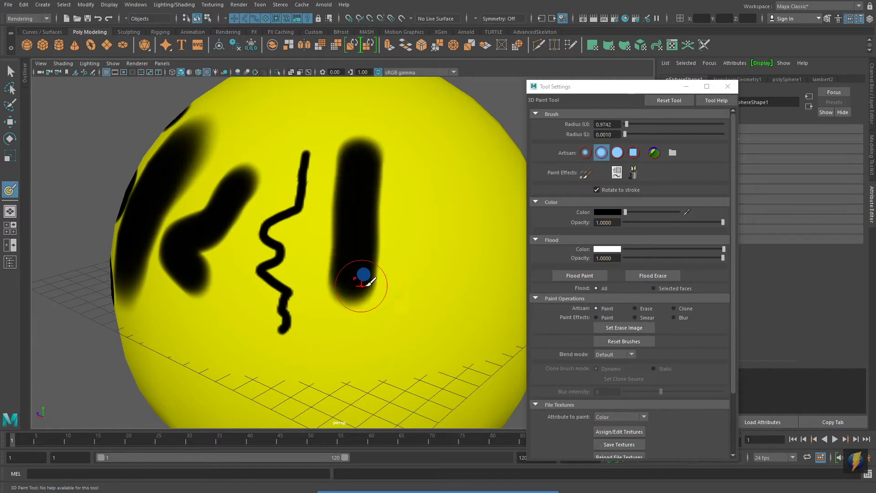
# Choose the Gaussian brush profile and paint a vertical black stroke beside the previous straight one.
pyautogui.keyDown('alt'); pyautogui.moveTo(422, 285); pyautogui.dragTo(389, 288); pyautogui.keyUp('alt')
pyautogui.click(585, 152)
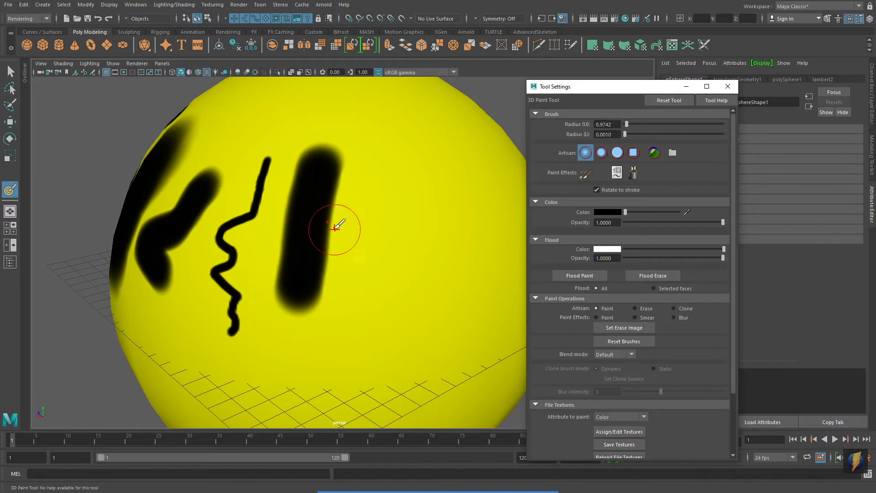
pyautogui.moveTo(371, 162)
pyautogui.mouseDown()
pyautogui.moveTo(364, 293)
pyautogui.moveTo(411, 286)
pyautogui.mouseUp()
# Choose the solid brush profile and paint a long hard-edged black stroke beside the Gaussian one.
pyautogui.click(617, 152)
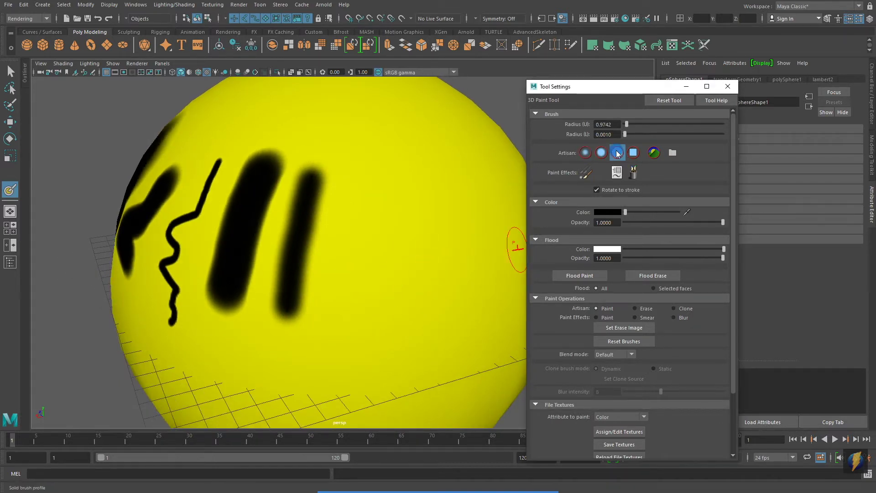
pyautogui.keyDown('alt'); pyautogui.moveTo(410, 231); pyautogui.dragTo(399, 190); pyautogui.keyUp('alt')
pyautogui.moveTo(385, 141); pyautogui.dragTo(406, 310)
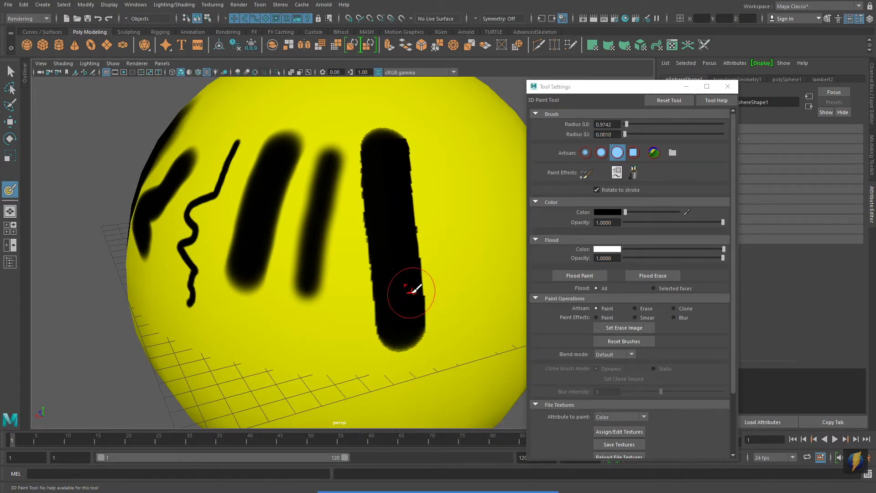
# Flood-paint the entire sphere with the white flood color, covering all the black strokes.
pyautogui.moveTo(401, 256)
pyautogui.keyDown('alt'); pyautogui.mouseDown()
pyautogui.moveTo(313, 256)
pyautogui.moveTo(324, 271)
pyautogui.moveTo(383, 260)
pyautogui.moveTo(314, 269)
pyautogui.mouseUp(); pyautogui.keyUp('alt')
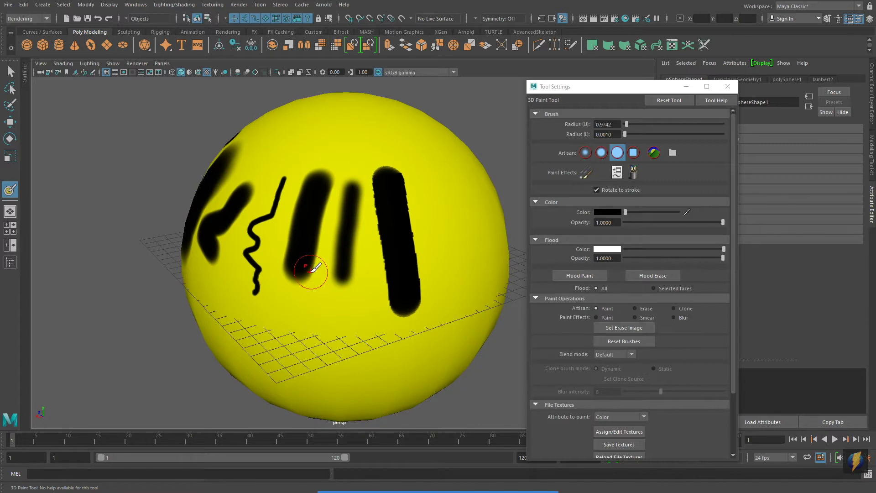
pyautogui.keyDown('alt'); pyautogui.moveTo(255, 267); pyautogui.dragTo(268, 266); pyautogui.keyUp('alt')
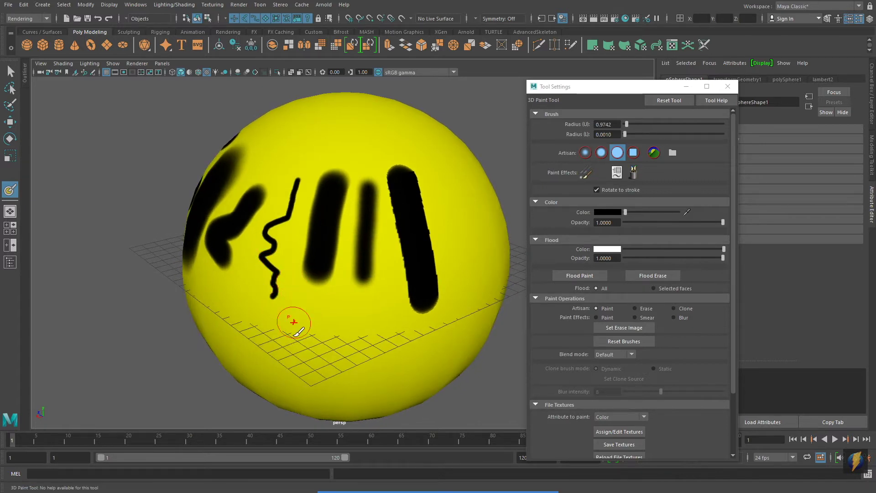
pyautogui.moveTo(432, 489)
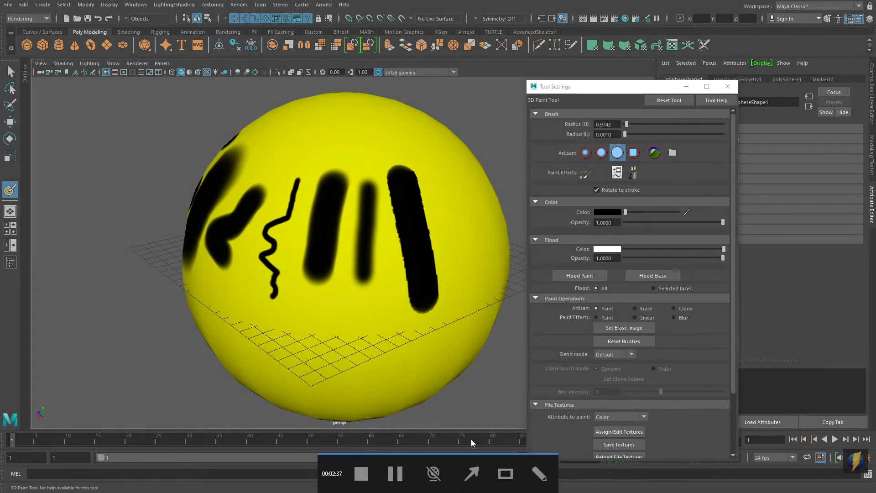
pyautogui.moveTo(450, 387); pyautogui.dragTo(548, 246)
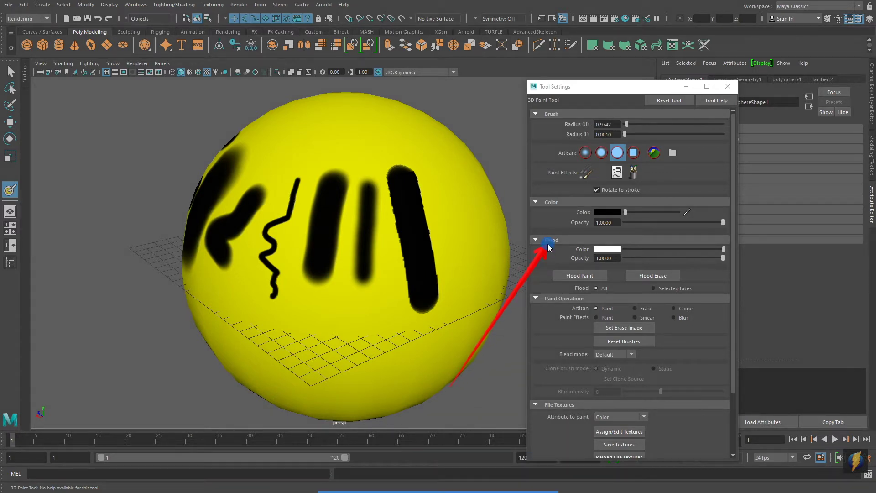
pyautogui.click(577, 275)
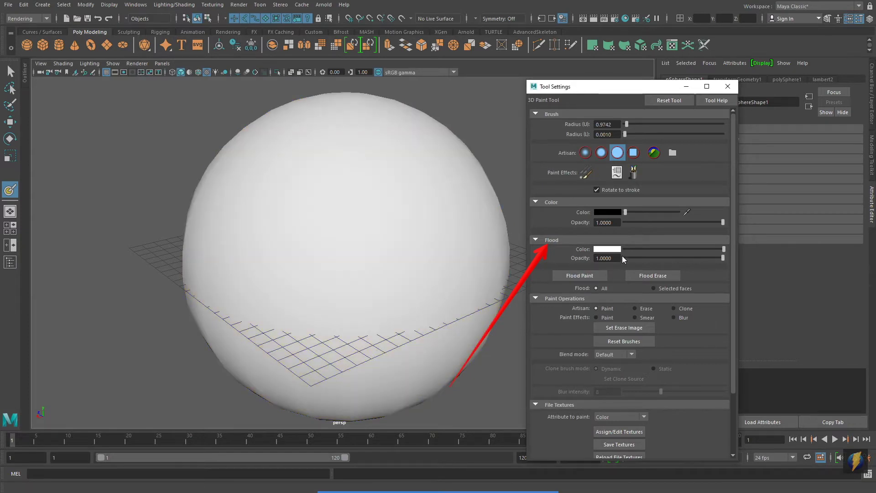
# Set the flood color to green and flood-paint the entire sphere with it.
pyautogui.click(606, 250)
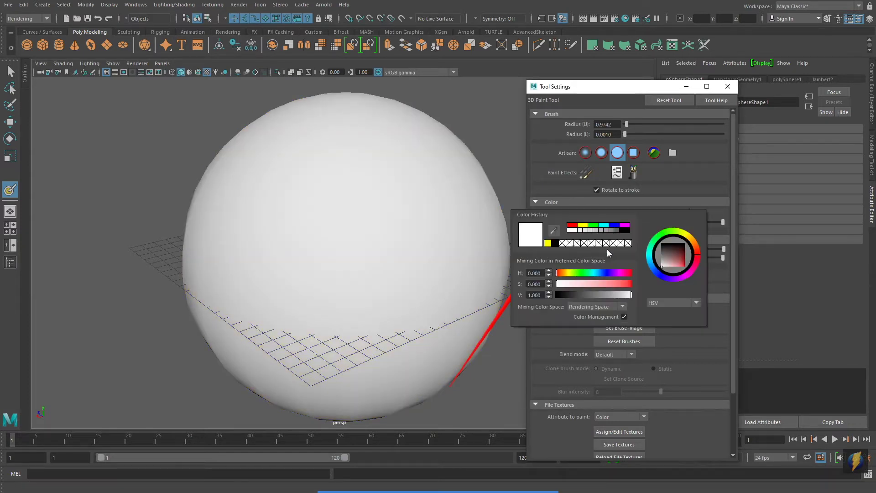
pyautogui.click(593, 225)
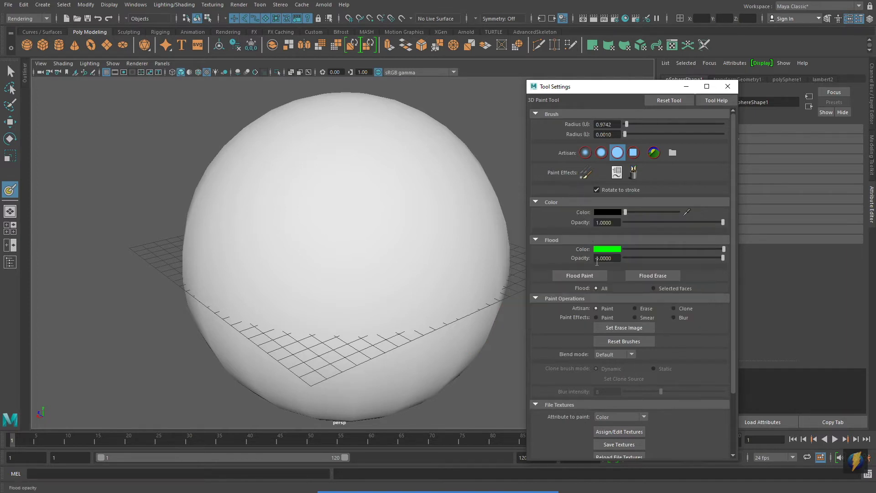
pyautogui.click(586, 276)
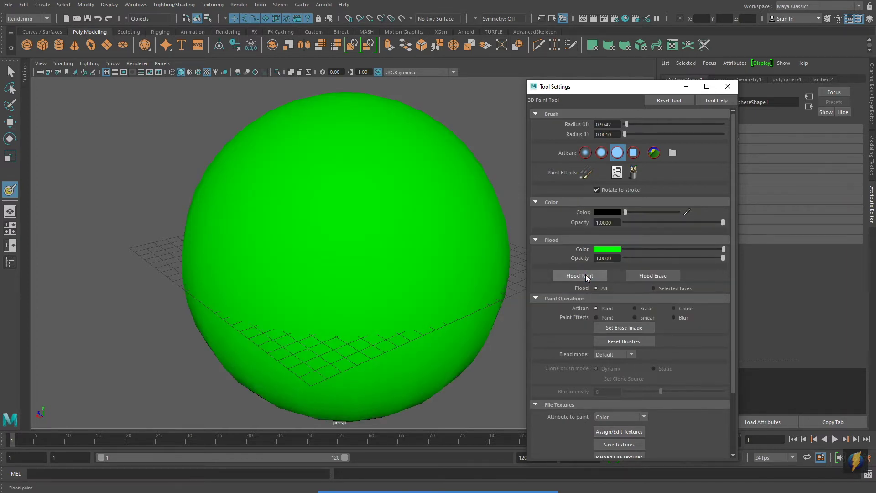
pyautogui.moveTo(448, 251)
pyautogui.keyDown('alt'); pyautogui.mouseDown()
pyautogui.moveTo(456, 245)
pyautogui.moveTo(410, 252)
pyautogui.mouseUp(); pyautogui.keyUp('alt')
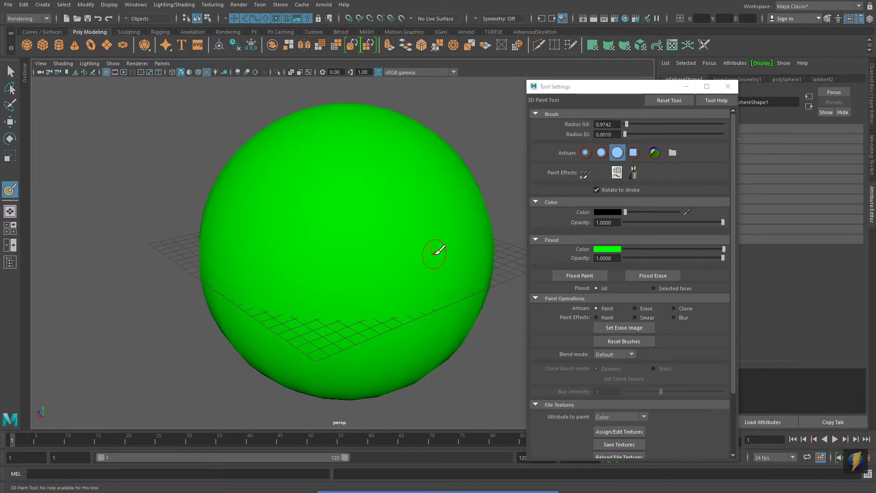
# Set the paint color to red and switch to the soft brush profile for painting on the green sphere.
pyautogui.click(616, 211)
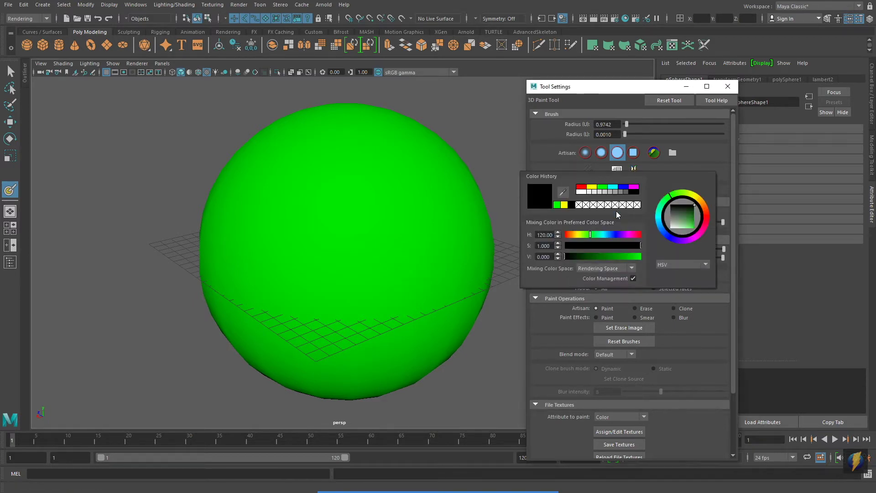
pyautogui.click(581, 187)
pyautogui.scroll(1, 339, 273)
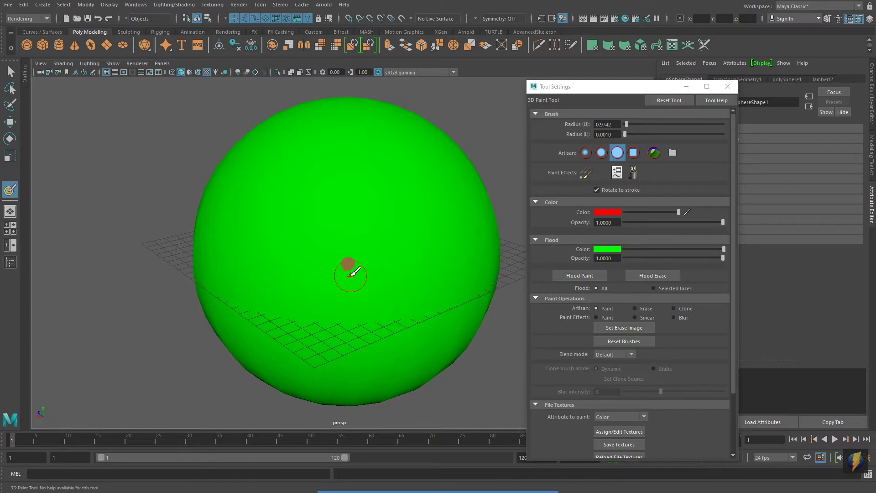
pyautogui.press('b')
pyautogui.moveTo(352, 242)
pyautogui.mouseDown()
pyautogui.moveTo(373, 214)
pyautogui.moveTo(333, 210)
pyautogui.moveTo(340, 233)
pyautogui.moveTo(374, 256)
pyautogui.moveTo(344, 188)
pyautogui.mouseUp()
pyautogui.click(601, 154)
# Paint soft-edged red spots of varying sizes all around the green sphere.
pyautogui.keyDown('alt'); pyautogui.moveTo(333, 228); pyautogui.dragTo(376, 234); pyautogui.keyUp('alt')
pyautogui.moveTo(317, 226)
pyautogui.mouseDown()
pyautogui.moveTo(316, 206)
pyautogui.moveTo(360, 180)
pyautogui.moveTo(350, 245)
pyautogui.moveTo(315, 249)
pyautogui.moveTo(314, 283)
pyautogui.mouseUp()
pyautogui.click(310, 247)
pyautogui.keyDown('alt'); pyautogui.moveTo(310, 247); pyautogui.dragTo(340, 262); pyautogui.keyUp('alt')
pyautogui.moveTo(278, 236)
pyautogui.mouseDown()
pyautogui.moveTo(274, 260)
pyautogui.moveTo(292, 219)
pyautogui.mouseUp()
pyautogui.click(319, 250)
pyautogui.keyDown('alt'); pyautogui.moveTo(324, 252); pyautogui.dragTo(296, 219); pyautogui.keyUp('alt')
pyautogui.moveTo(323, 254)
pyautogui.mouseDown()
pyautogui.moveTo(280, 286)
pyautogui.moveTo(333, 254)
pyautogui.moveTo(289, 251)
pyautogui.moveTo(312, 238)
pyautogui.moveTo(297, 266)
pyautogui.moveTo(313, 245)
pyautogui.moveTo(334, 264)
pyautogui.moveTo(315, 276)
pyautogui.moveTo(399, 293)
pyautogui.moveTo(313, 260)
pyautogui.moveTo(385, 282)
pyautogui.moveTo(423, 232)
pyautogui.moveTo(360, 283)
pyautogui.moveTo(362, 262)
pyautogui.moveTo(376, 308)
pyautogui.moveTo(329, 289)
pyautogui.moveTo(295, 307)
pyautogui.moveTo(352, 280)
pyautogui.moveTo(384, 294)
pyautogui.mouseUp()
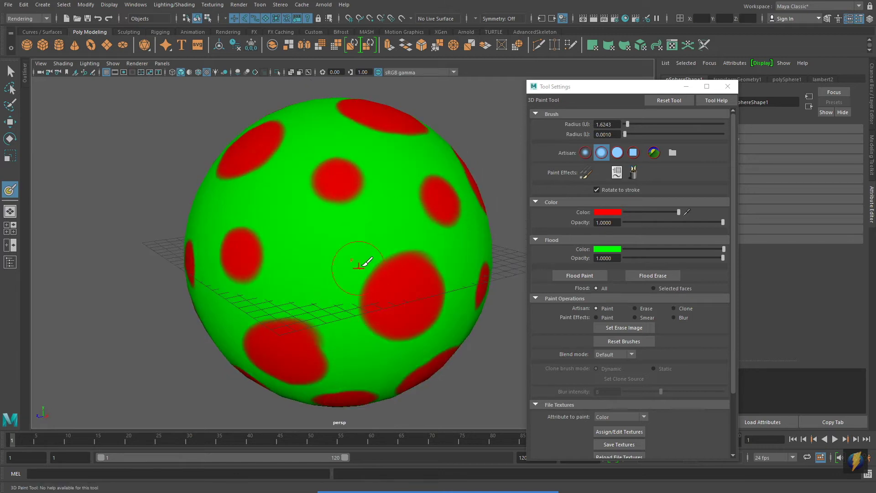
# Set the paint color to a lighter red with saturation 0.745 and paint the inside of a large red spot.
pyautogui.moveTo(365, 263)
pyautogui.keyDown('alt'); pyautogui.mouseDown()
pyautogui.moveTo(399, 260)
pyautogui.moveTo(280, 254)
pyautogui.moveTo(469, 248)
pyautogui.moveTo(302, 259)
pyautogui.mouseUp(); pyautogui.keyUp('alt')
pyautogui.keyDown('alt'); pyautogui.moveTo(300, 262); pyautogui.dragTo(377, 262, button='right'); pyautogui.keyUp('alt')
pyautogui.keyDown('alt'); pyautogui.moveTo(377, 262); pyautogui.dragTo(369, 263); pyautogui.keyUp('alt')
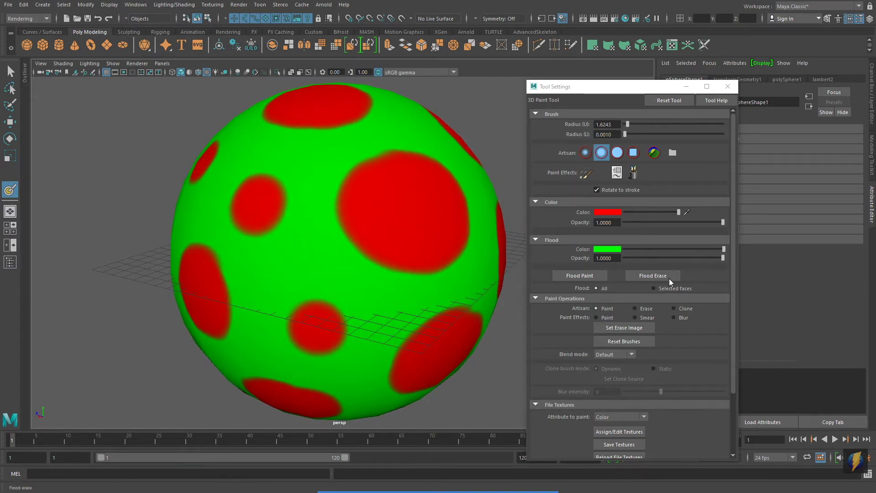
pyautogui.click(604, 211)
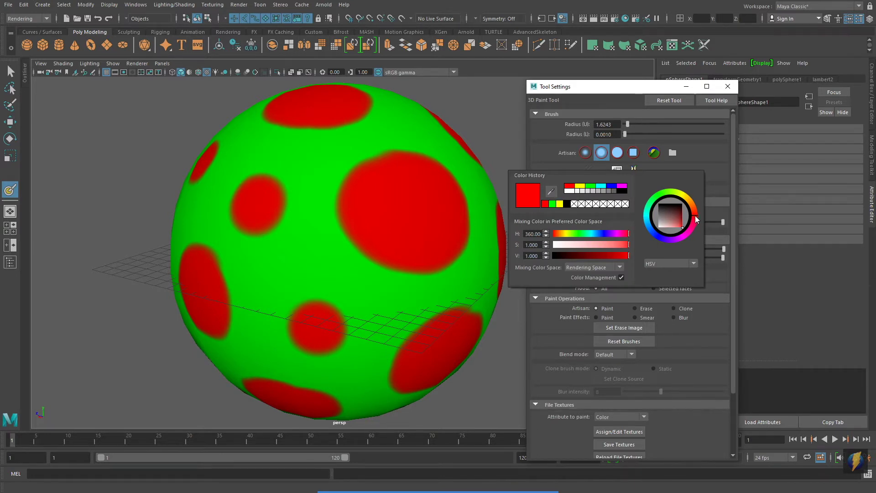
pyautogui.moveTo(676, 225); pyautogui.dragTo(676, 233)
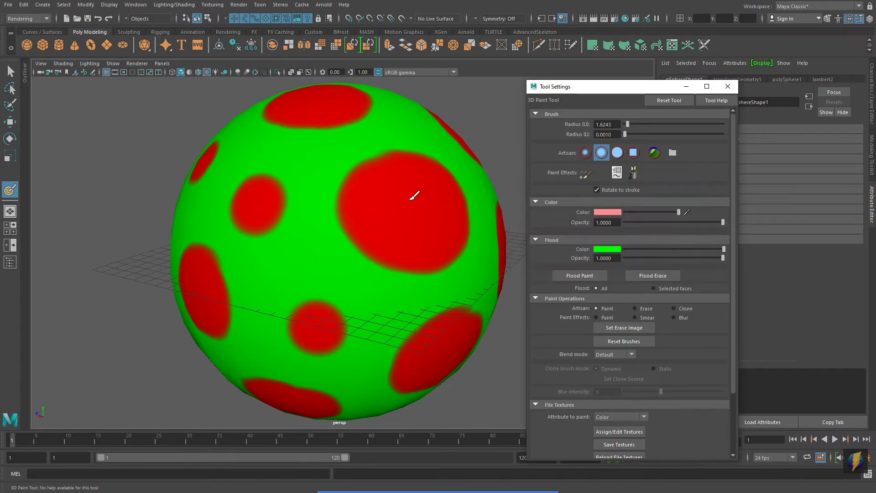
pyautogui.moveTo(414, 198)
pyautogui.keyDown('alt'); pyautogui.mouseDown()
pyautogui.moveTo(369, 193)
pyautogui.moveTo(424, 221)
pyautogui.moveTo(378, 217)
pyautogui.mouseUp(); pyautogui.keyUp('alt')
# Lighten the paint color to a saturation of 0.490 and paint a smaller highlight at the center of that spot.
pyautogui.click(607, 213)
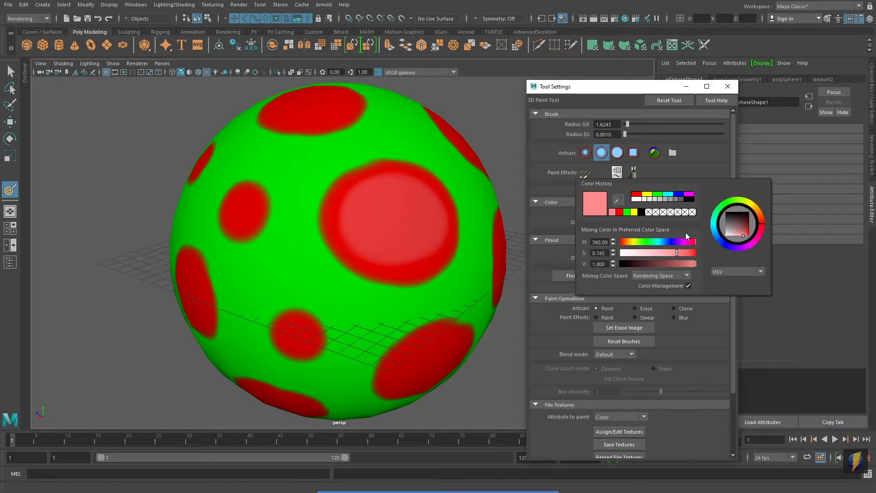
pyautogui.click(737, 234)
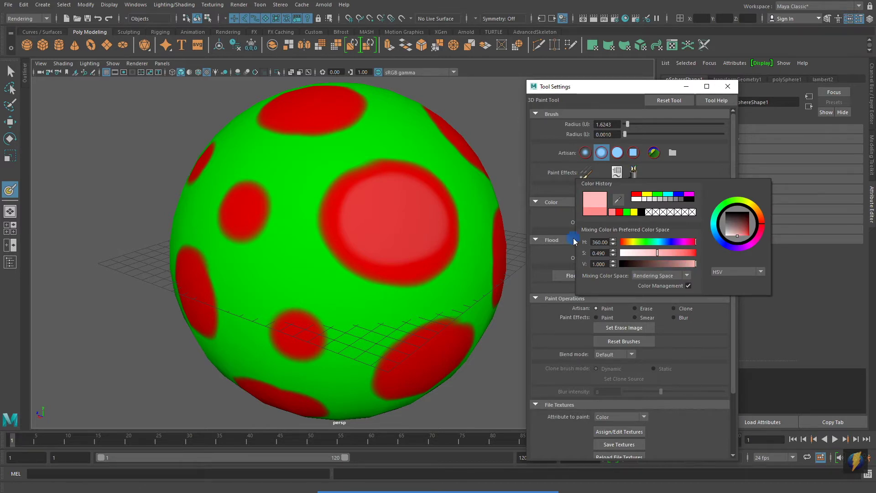
pyautogui.moveTo(397, 213)
pyautogui.mouseDown()
pyautogui.moveTo(411, 215)
pyautogui.moveTo(391, 213)
pyautogui.moveTo(407, 237)
pyautogui.moveTo(396, 264)
pyautogui.mouseUp()
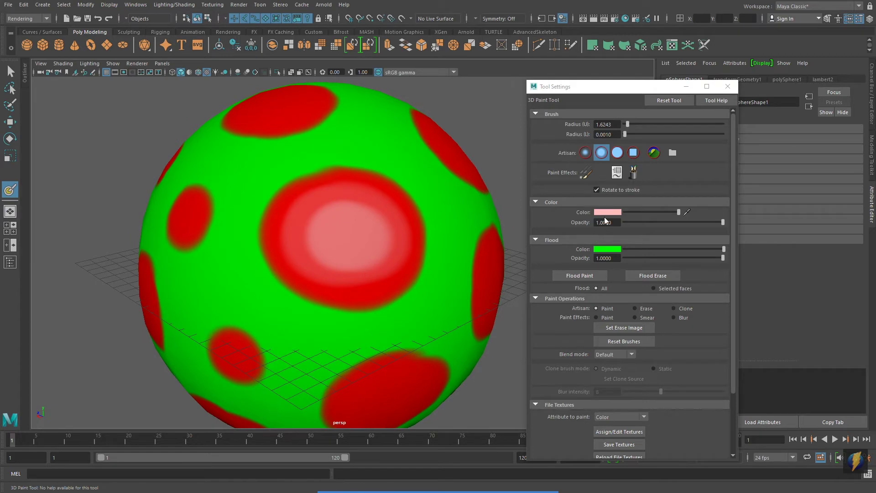
# Set the paint color to a darker red and paint the inside of the large red spot above the highlighted one.
pyautogui.click(607, 213)
pyautogui.moveTo(679, 230); pyautogui.dragTo(689, 228)
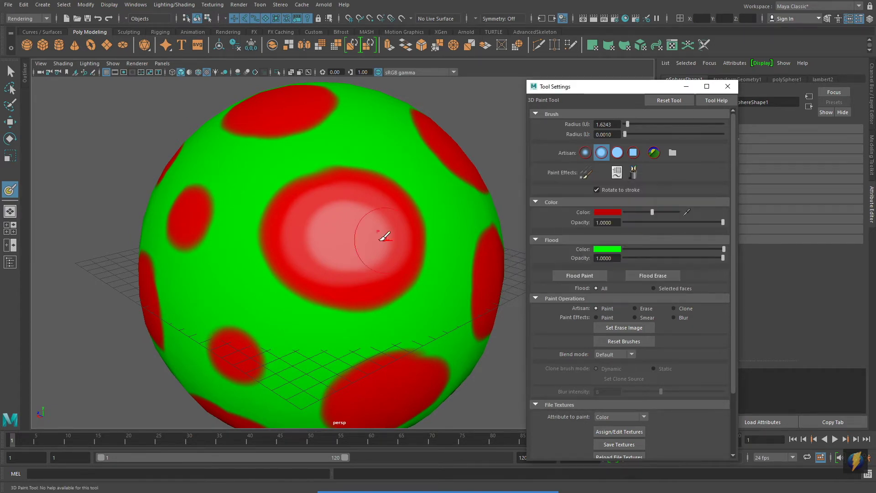
pyautogui.keyDown('alt'); pyautogui.moveTo(383, 234); pyautogui.dragTo(389, 271); pyautogui.keyUp('alt')
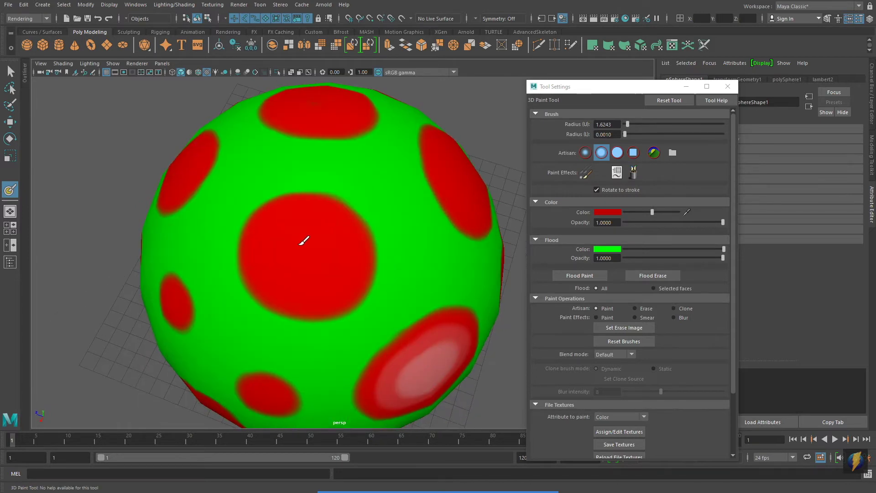
pyautogui.moveTo(303, 239)
pyautogui.mouseDown()
pyautogui.moveTo(313, 266)
pyautogui.moveTo(293, 238)
pyautogui.mouseUp()
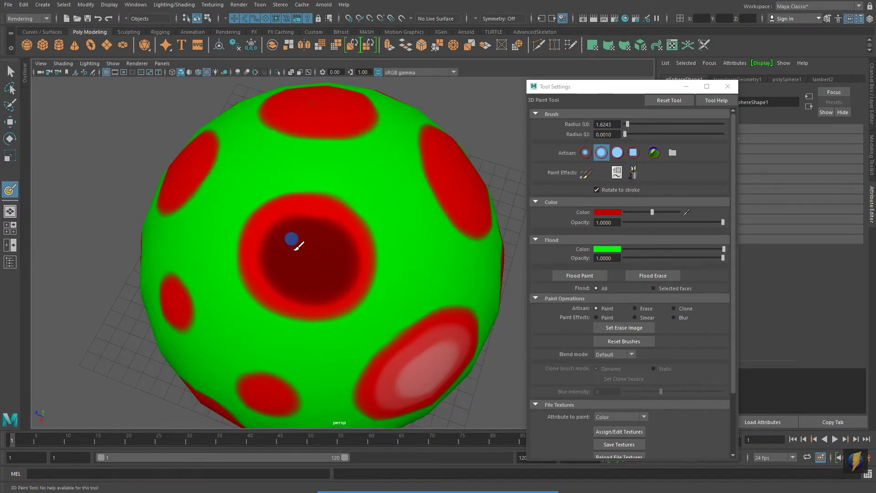
# Darken the red paint color to a value of 0.181 and paint the core of the darkened spot.
pyautogui.click(609, 212)
pyautogui.click(734, 220)
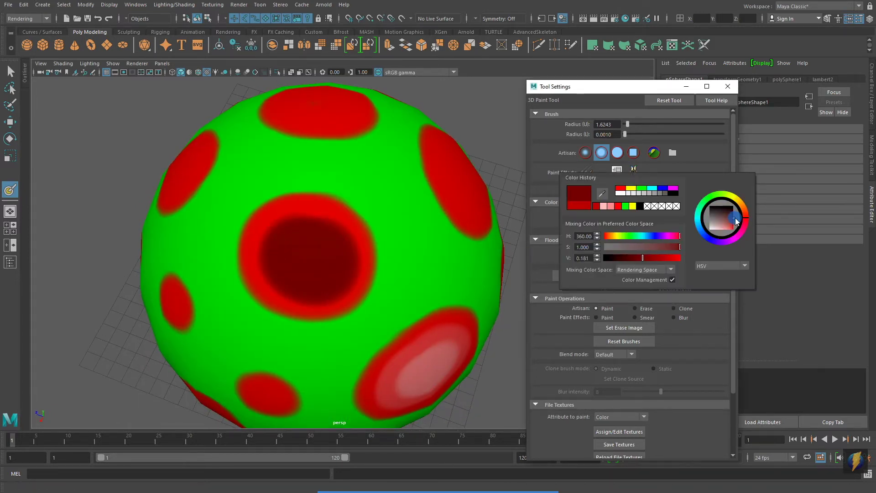
pyautogui.moveTo(313, 254)
pyautogui.mouseDown()
pyautogui.moveTo(303, 248)
pyautogui.moveTo(389, 279)
pyautogui.moveTo(362, 260)
pyautogui.moveTo(309, 260)
pyautogui.mouseUp()
pyautogui.keyDown('alt'); pyautogui.moveTo(309, 260); pyautogui.dragTo(325, 277, button='right'); pyautogui.keyUp('alt')
pyautogui.keyDown('alt'); pyautogui.moveTo(324, 276); pyautogui.dragTo(308, 284, button='middle'); pyautogui.keyUp('alt')
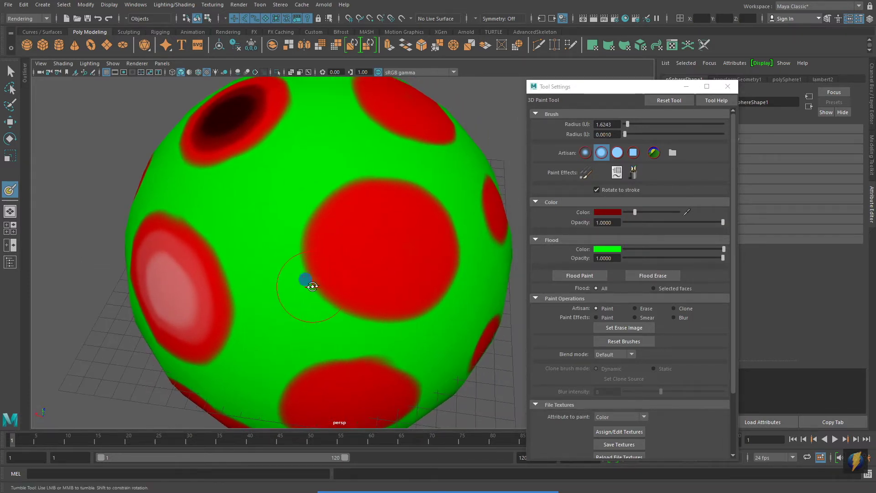
# Set the paint color to yellow and paint the inside of the large red spot beside the pink-centered one.
pyautogui.click(607, 211)
pyautogui.moveTo(749, 226)
pyautogui.mouseDown()
pyautogui.moveTo(740, 209)
pyautogui.moveTo(737, 239)
pyautogui.mouseUp()
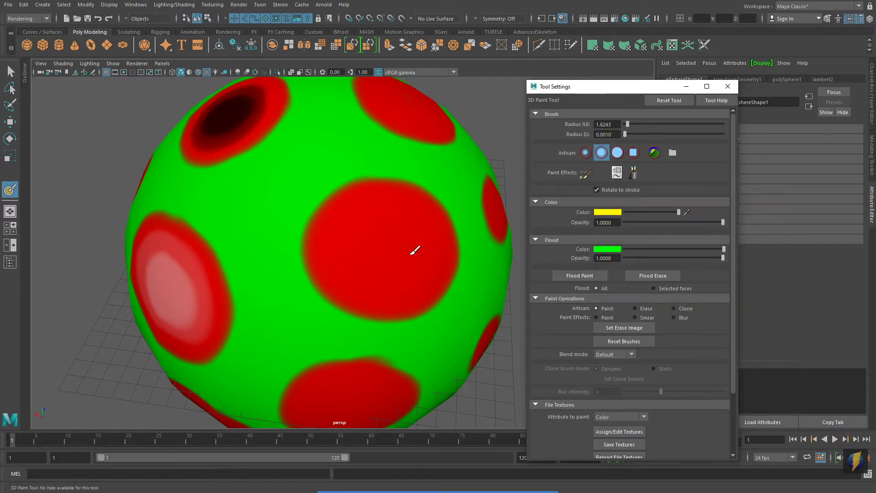
pyautogui.moveTo(413, 251)
pyautogui.mouseDown()
pyautogui.moveTo(371, 231)
pyautogui.moveTo(391, 221)
pyautogui.moveTo(393, 231)
pyautogui.mouseUp()
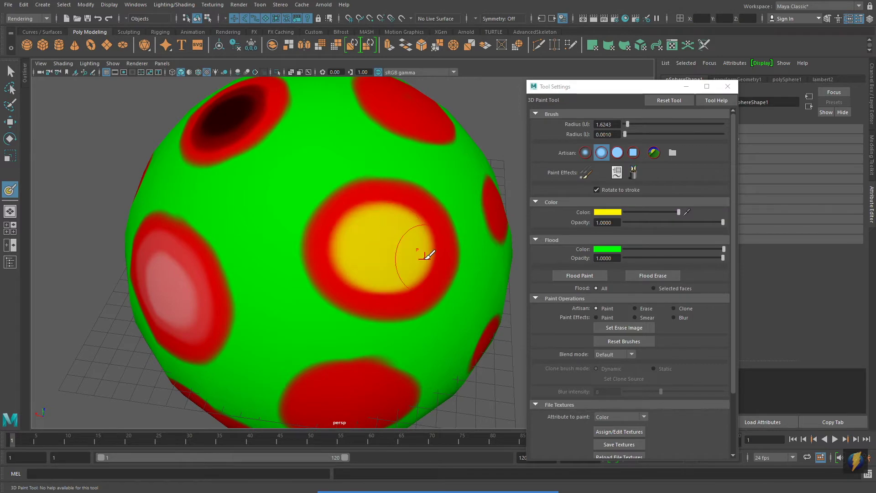
# Set the paint color to bright blue and paint over the yellow center of the large red spot.
pyautogui.moveTo(429, 254)
pyautogui.keyDown('alt'); pyautogui.mouseDown()
pyautogui.moveTo(406, 250)
pyautogui.moveTo(409, 238)
pyautogui.moveTo(279, 231)
pyautogui.moveTo(465, 224)
pyautogui.moveTo(365, 219)
pyautogui.moveTo(366, 230)
pyautogui.mouseUp(); pyautogui.keyUp('alt')
pyautogui.keyDown('alt'); pyautogui.moveTo(471, 286); pyautogui.dragTo(433, 281, button='right'); pyautogui.keyUp('alt')
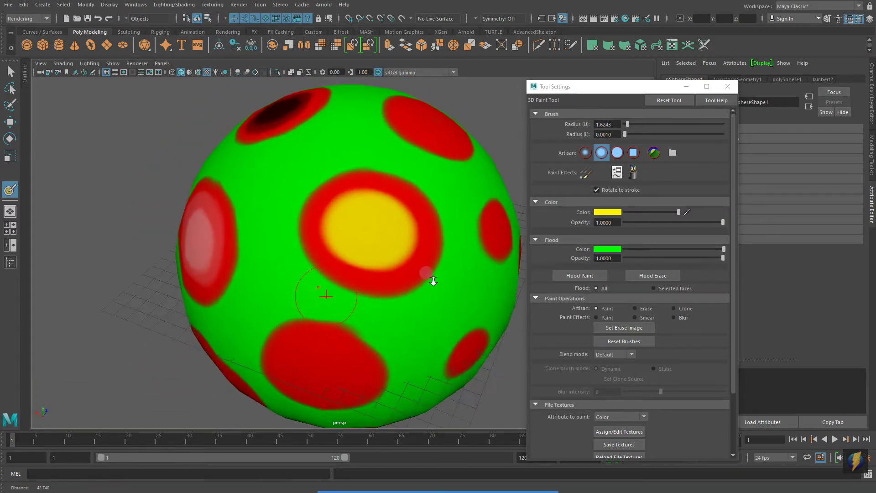
pyautogui.keyDown('alt'); pyautogui.moveTo(433, 281); pyautogui.dragTo(424, 280); pyautogui.keyUp('alt')
pyautogui.click(610, 213)
pyautogui.moveTo(690, 198); pyautogui.dragTo(647, 234)
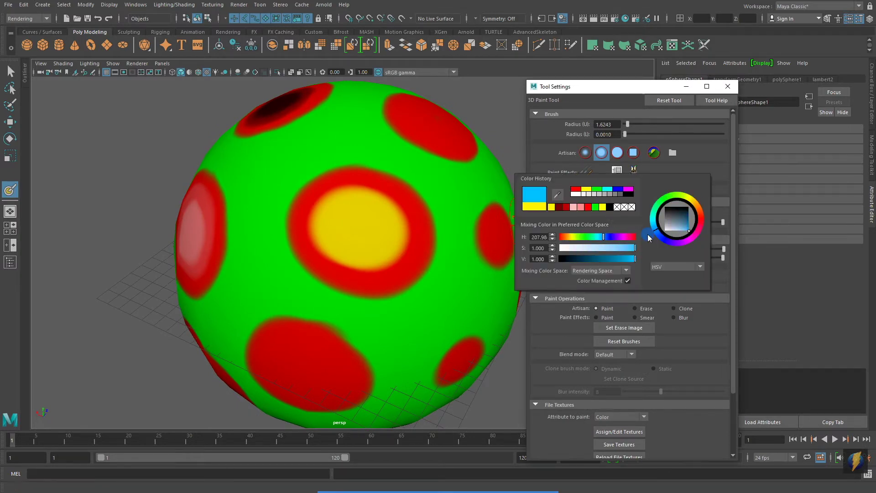
pyautogui.moveTo(355, 213)
pyautogui.mouseDown()
pyautogui.moveTo(335, 205)
pyautogui.moveTo(349, 203)
pyautogui.moveTo(367, 159)
pyautogui.mouseUp()
pyautogui.moveTo(358, 253)
pyautogui.mouseDown()
pyautogui.moveTo(332, 267)
pyautogui.moveTo(365, 285)
pyautogui.mouseUp()
# Paint the centers of further red spots around the sphere in the same blue.
pyautogui.moveTo(330, 301)
pyautogui.keyDown('alt'); pyautogui.mouseDown()
pyautogui.moveTo(385, 269)
pyautogui.moveTo(360, 278)
pyautogui.mouseUp(); pyautogui.keyUp('alt')
pyautogui.keyDown('alt'); pyautogui.moveTo(359, 278); pyautogui.dragTo(405, 260); pyautogui.keyUp('alt')
pyautogui.moveTo(285, 285); pyautogui.dragTo(309, 297)
pyautogui.keyDown('alt'); pyautogui.moveTo(309, 297); pyautogui.dragTo(255, 278, button='right'); pyautogui.keyUp('alt')
pyautogui.moveTo(310, 263)
pyautogui.keyDown('alt'); pyautogui.mouseDown()
pyautogui.moveTo(283, 256)
pyautogui.moveTo(373, 282)
pyautogui.moveTo(430, 271)
pyautogui.moveTo(307, 272)
pyautogui.moveTo(406, 278)
pyautogui.moveTo(364, 288)
pyautogui.mouseUp(); pyautogui.keyUp('alt')
pyautogui.keyDown('alt'); pyautogui.moveTo(363, 287); pyautogui.dragTo(382, 313, button='right'); pyautogui.keyUp('alt')
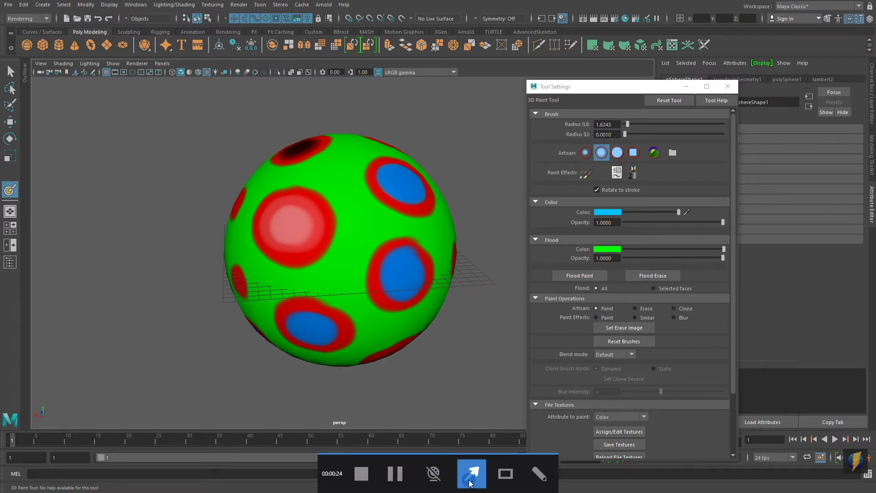
# Set the Artisan operation to Erase and erase a large irregular patch over the pink-centered spot and its surroundings.
pyautogui.click(634, 309)
pyautogui.moveTo(309, 264)
pyautogui.keyDown('alt'); pyautogui.mouseDown()
pyautogui.moveTo(316, 271)
pyautogui.moveTo(362, 205)
pyautogui.moveTo(361, 182)
pyautogui.moveTo(316, 245)
pyautogui.moveTo(307, 210)
pyautogui.moveTo(268, 251)
pyautogui.moveTo(303, 229)
pyautogui.moveTo(352, 238)
pyautogui.moveTo(383, 262)
pyautogui.moveTo(414, 245)
pyautogui.moveTo(303, 204)
pyautogui.moveTo(245, 225)
pyautogui.mouseUp(); pyautogui.keyUp('alt')
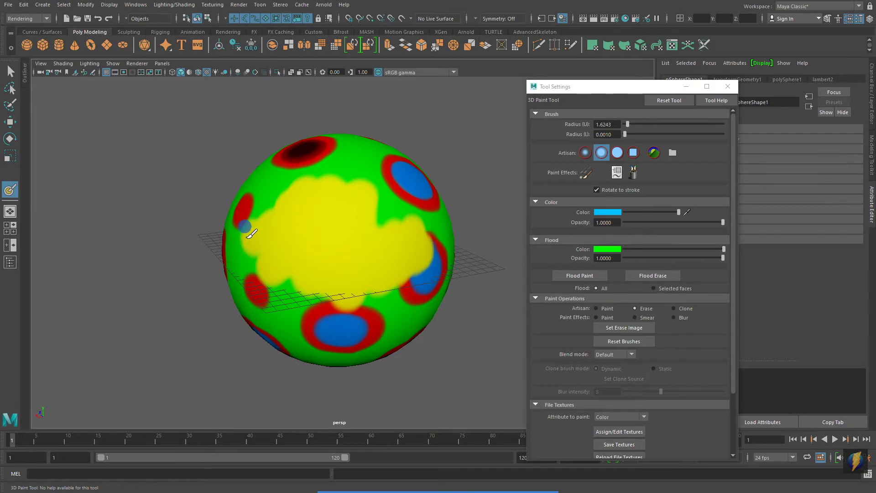
pyautogui.keyDown('alt'); pyautogui.moveTo(342, 275); pyautogui.dragTo(368, 270); pyautogui.keyUp('alt')
pyautogui.keyDown('alt'); pyautogui.moveTo(323, 288); pyautogui.dragTo(380, 287, button='right'); pyautogui.keyUp('alt')
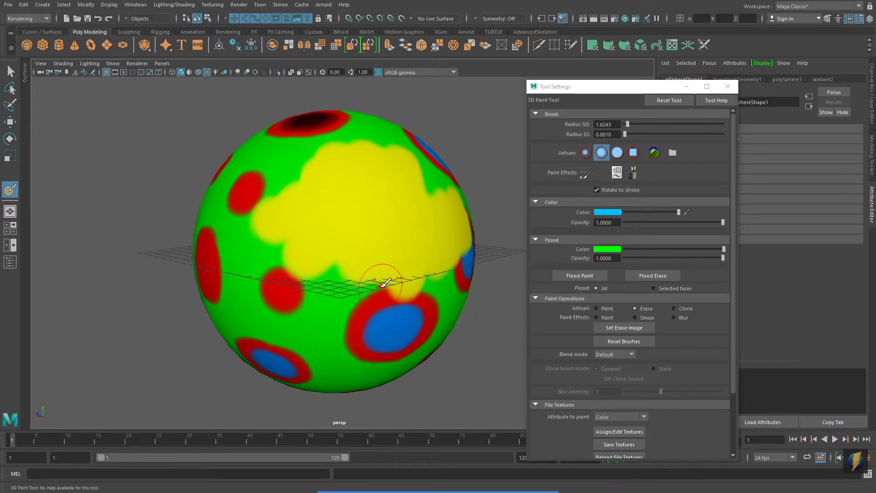
# Save the scene as threeDPaintTool in the Paint project's scenes folder.
pyautogui.click(8, 6)
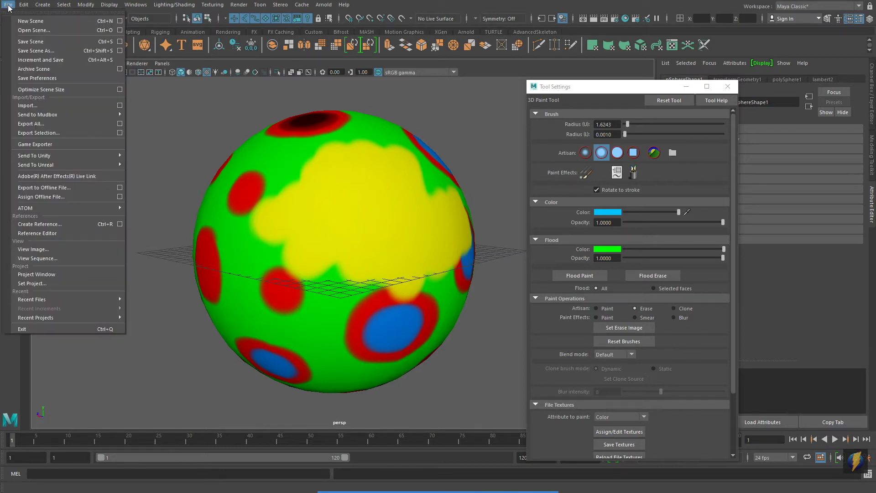
pyautogui.click(34, 48)
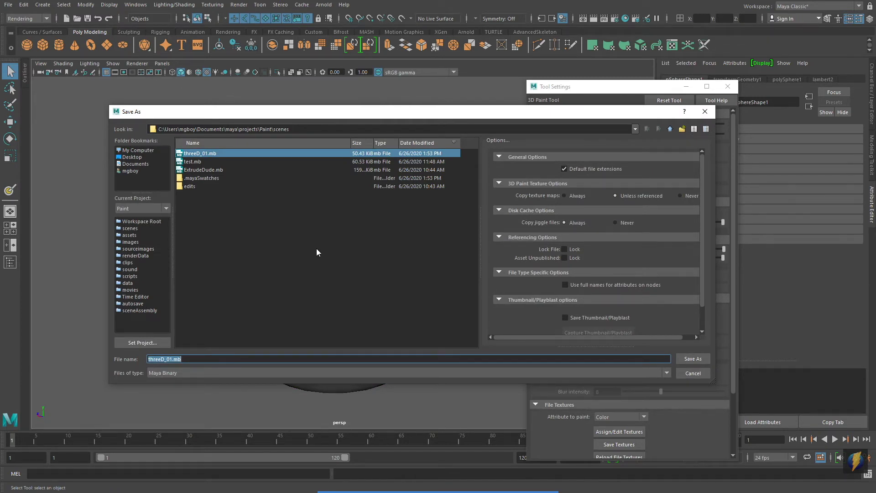
pyautogui.write('tTool')
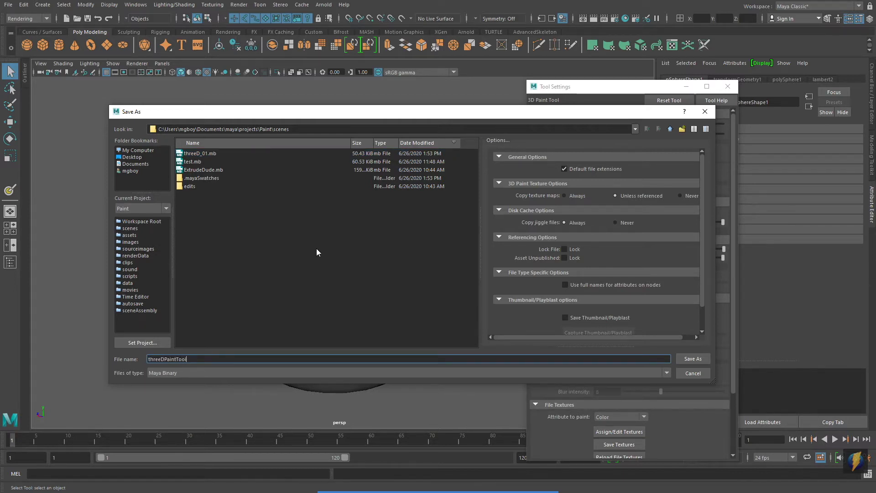
pyautogui.click(692, 359)
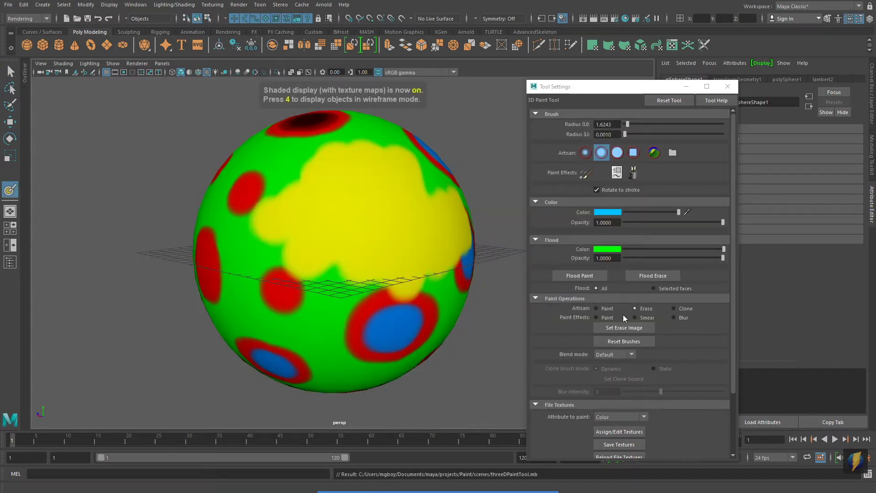
# Close the paint tool settings, leave the 3D Paint Tool and select the painted sphere.
pyautogui.click(727, 86)
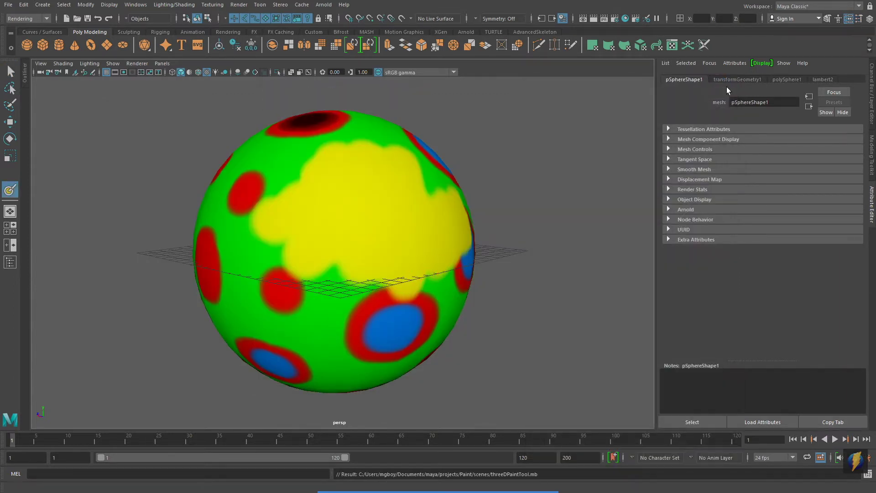
pyautogui.click(10, 71)
pyautogui.click(280, 226)
pyautogui.keyDown('alt'); pyautogui.moveTo(343, 247); pyautogui.dragTo(391, 303); pyautogui.keyUp('alt')
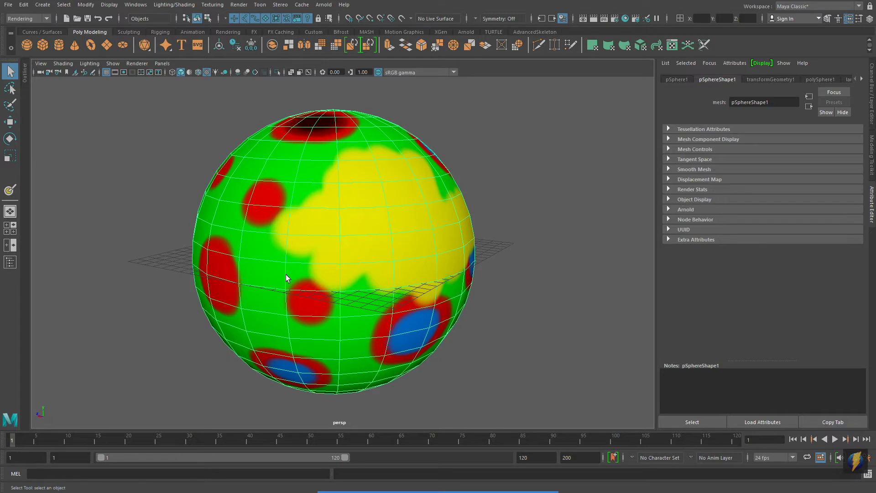
# Switch to the Modeling menu set and open the UV Editor for the sphere.
pyautogui.click(47, 18)
pyautogui.click(36, 29)
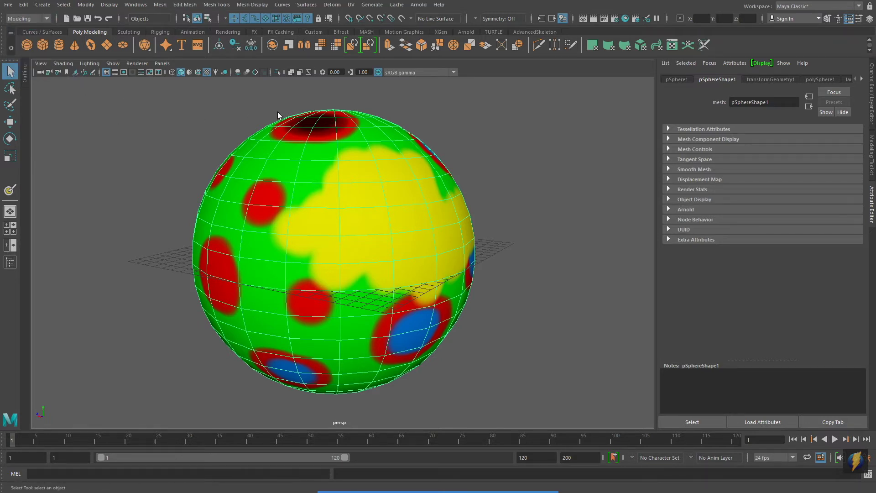
pyautogui.click(351, 5)
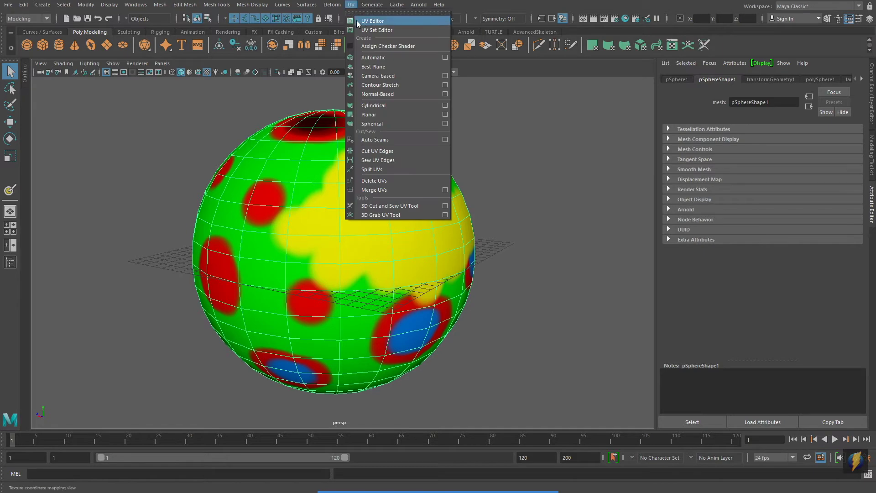
pyautogui.click(378, 21)
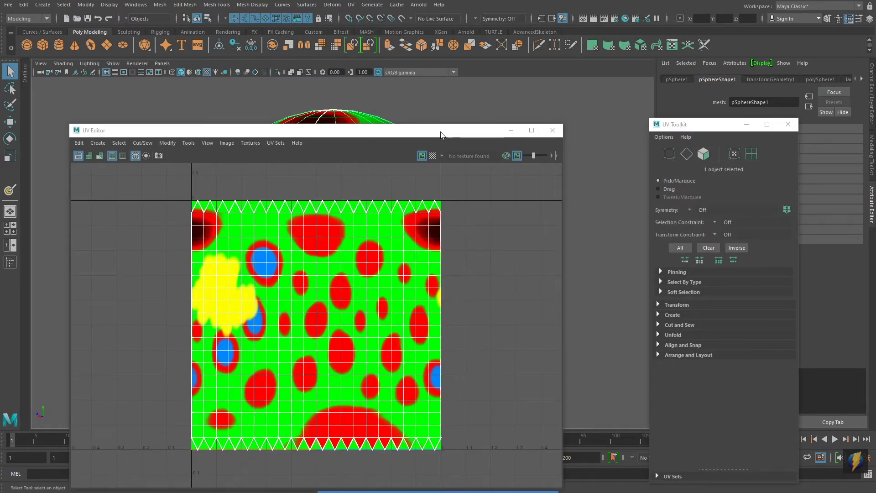
# Place the UV Editor beside the sphere and compare the painted texture layout with the 3D surface.
pyautogui.moveTo(422, 132); pyautogui.dragTo(706, 145)
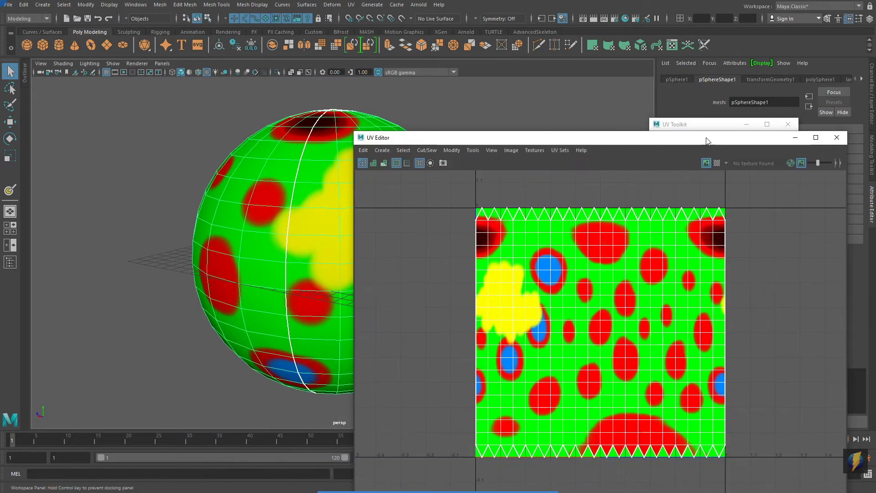
pyautogui.keyDown('alt'); pyautogui.moveTo(306, 232); pyautogui.dragTo(178, 231, button='middle'); pyautogui.keyUp('alt')
pyautogui.keyDown('alt'); pyautogui.moveTo(258, 212); pyautogui.dragTo(191, 207, button='right'); pyautogui.keyUp('alt')
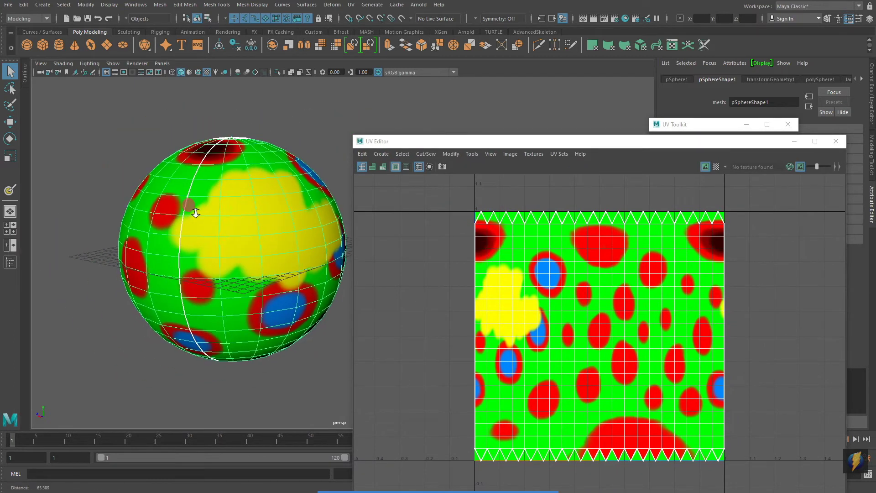
pyautogui.moveTo(613, 141); pyautogui.dragTo(620, 80)
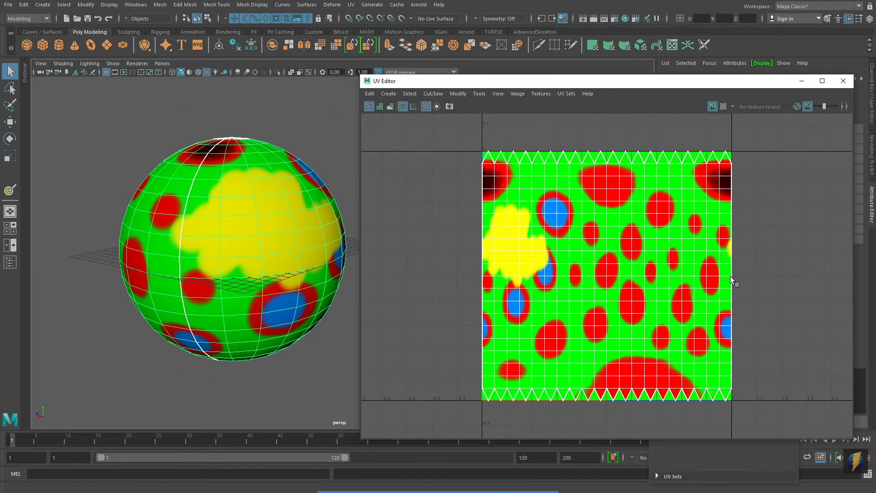
pyautogui.scroll(-3, 705, 272)
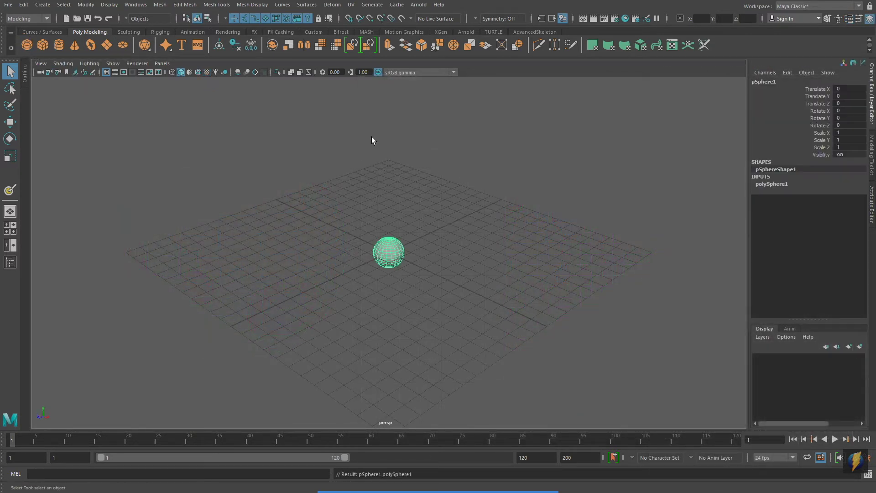
# Set the new sphere's X, Y and Z scale to 12 and its X rotation to 90.
pyautogui.moveTo(842, 133); pyautogui.dragTo(845, 146)
pyautogui.press('Return')
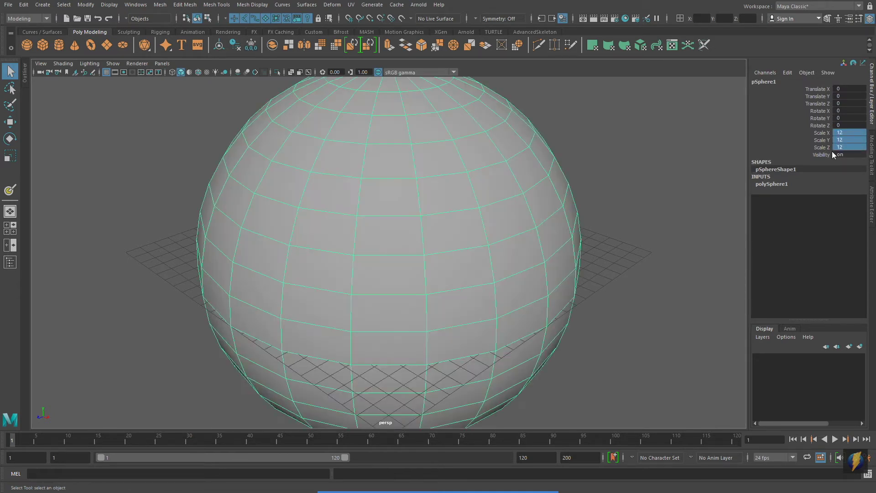
pyautogui.press('space')
pyautogui.press('space')
pyautogui.scroll(-4, 565, 356)
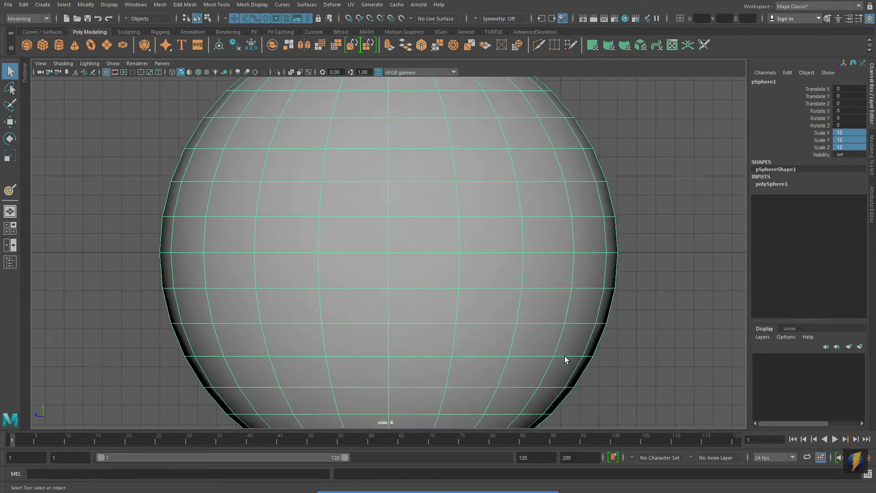
pyautogui.click(10, 139)
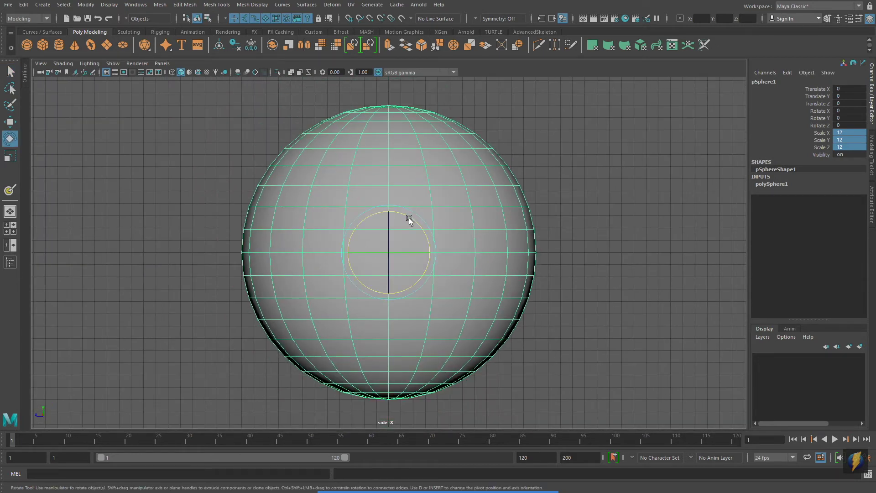
pyautogui.moveTo(409, 220); pyautogui.dragTo(315, 219)
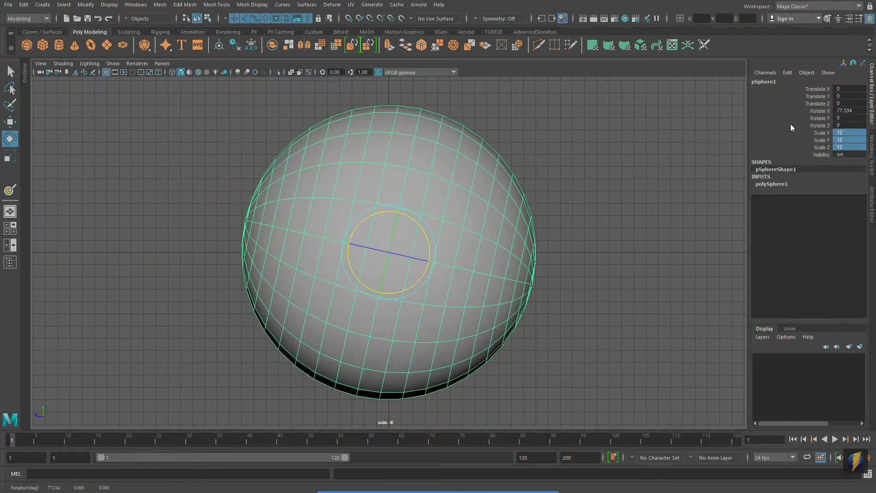
pyautogui.doubleClick(849, 111)
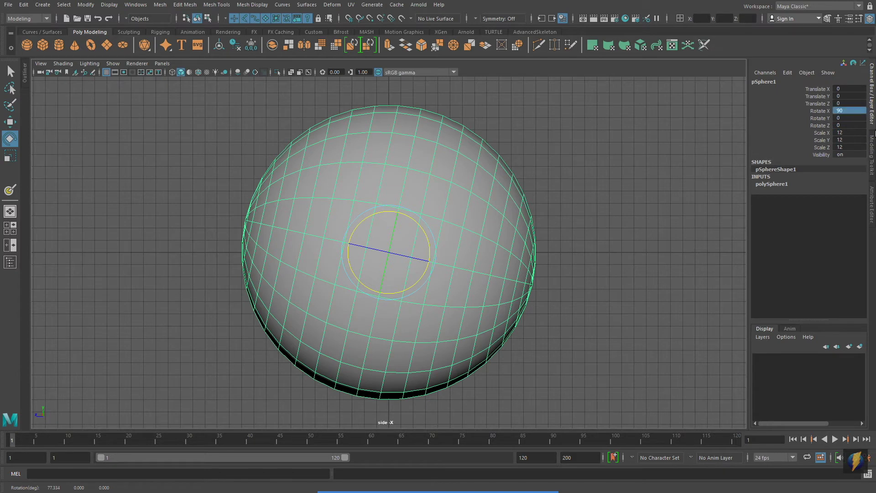
# Stretch the sphere lengthwise to a Y scale of about 16.667 and freeze its transformations.
pyautogui.click(11, 157)
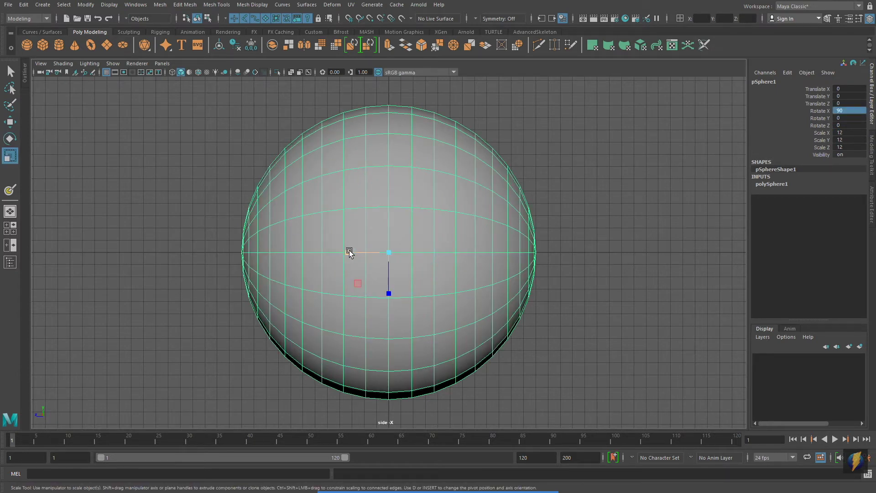
pyautogui.moveTo(349, 252); pyautogui.dragTo(333, 254)
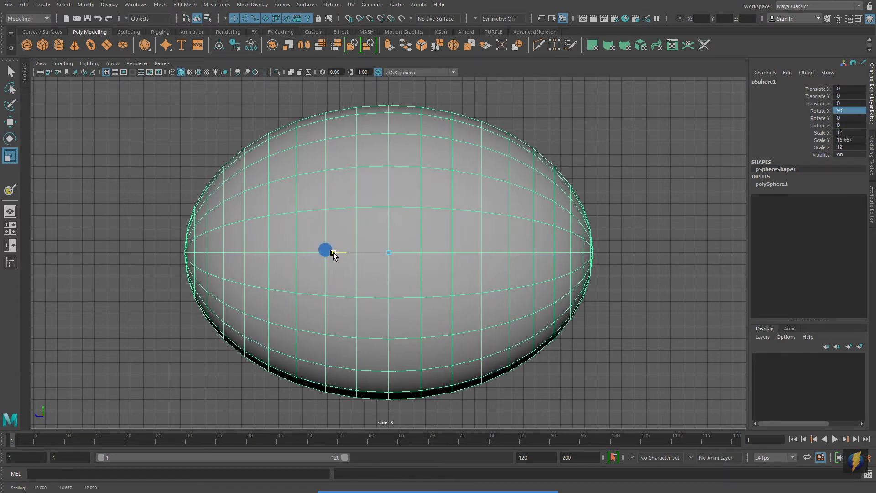
pyautogui.click(86, 4)
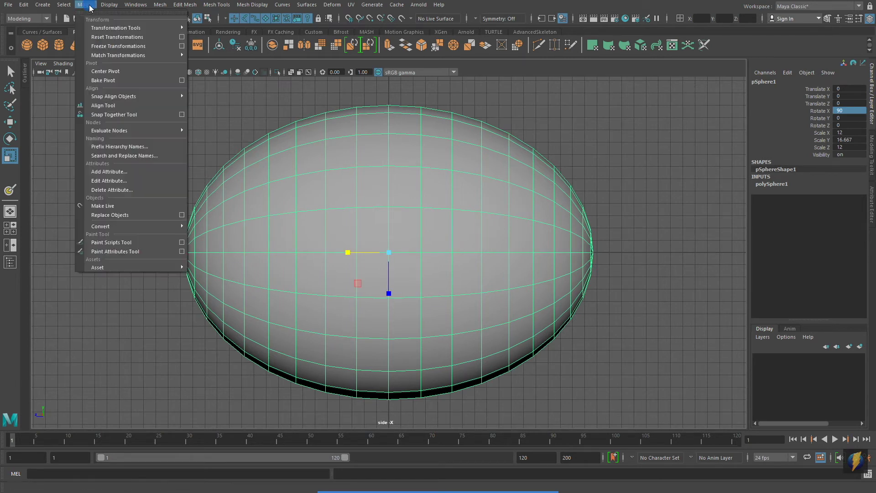
pyautogui.click(98, 46)
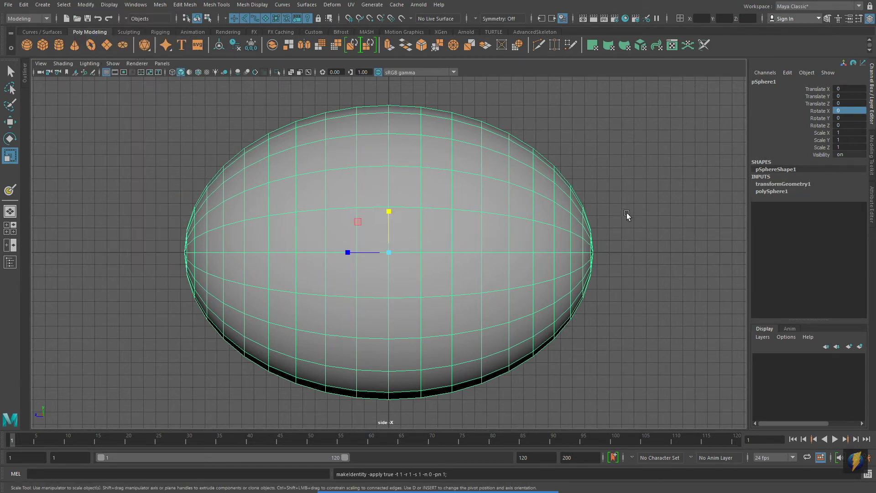
# Create a Blinn material in the Hypershade and open its attributes.
pyautogui.press('space')
pyautogui.press('space')
pyautogui.scroll(-4, 580, 258)
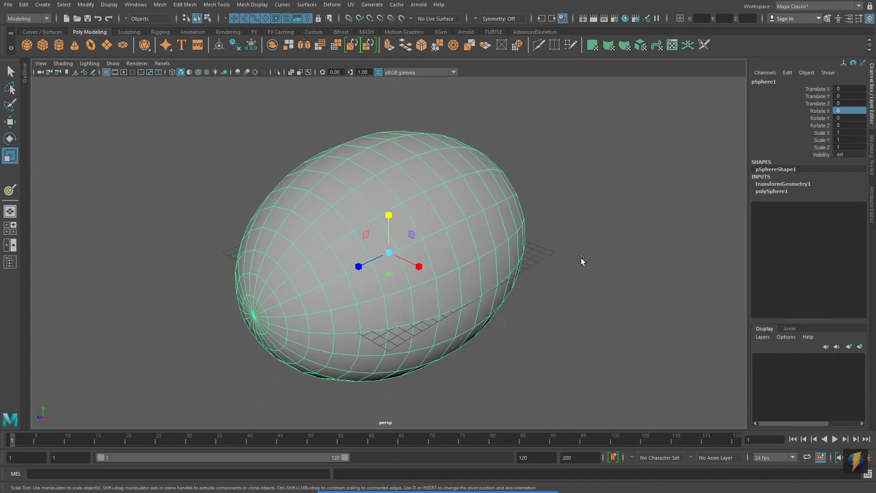
pyautogui.keyDown('alt'); pyautogui.moveTo(581, 258); pyautogui.dragTo(551, 246); pyautogui.keyUp('alt')
pyautogui.keyDown('alt'); pyautogui.moveTo(505, 259); pyautogui.dragTo(524, 244, button='right'); pyautogui.keyUp('alt')
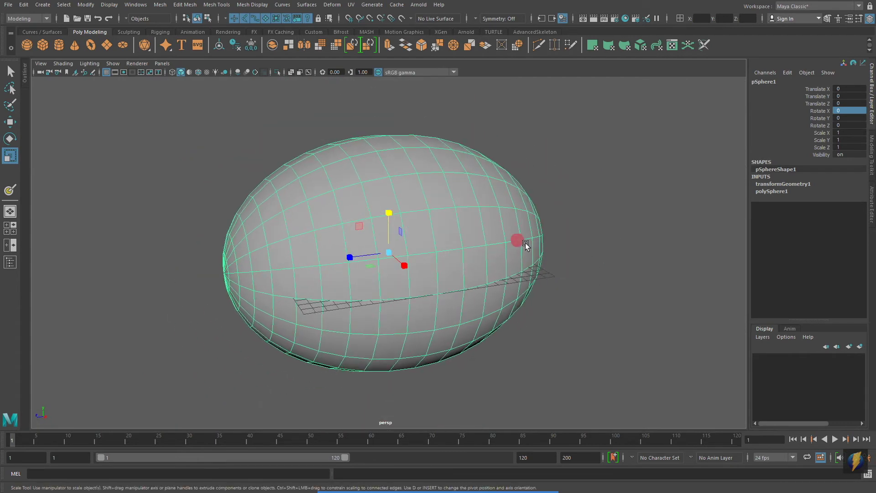
pyautogui.keyDown('alt'); pyautogui.moveTo(549, 233); pyautogui.dragTo(523, 235, button='middle'); pyautogui.keyUp('alt')
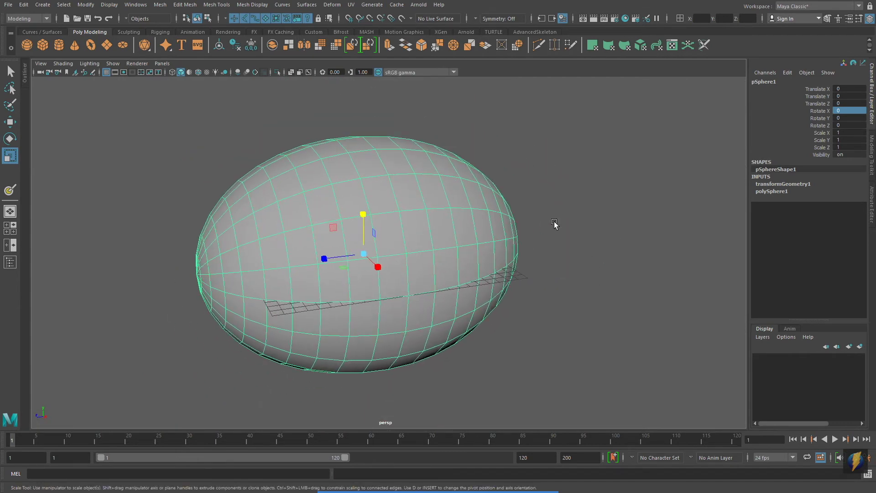
pyautogui.click(625, 18)
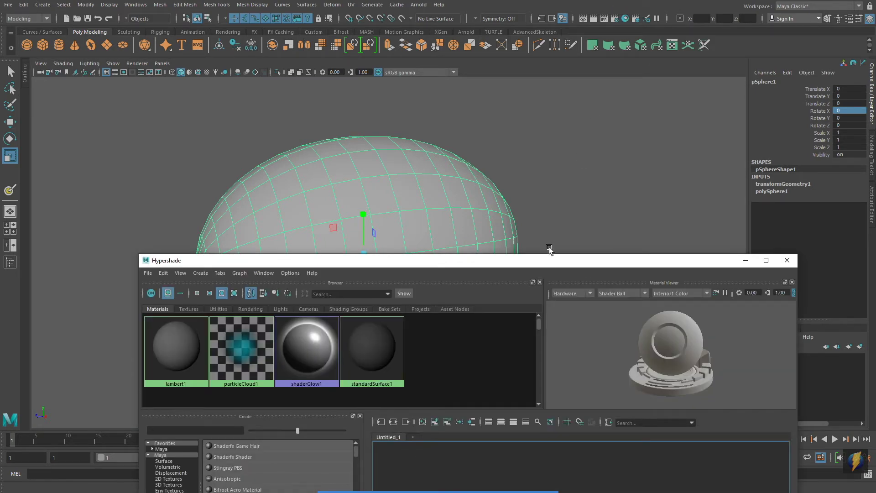
pyautogui.moveTo(548, 258); pyautogui.dragTo(540, 110)
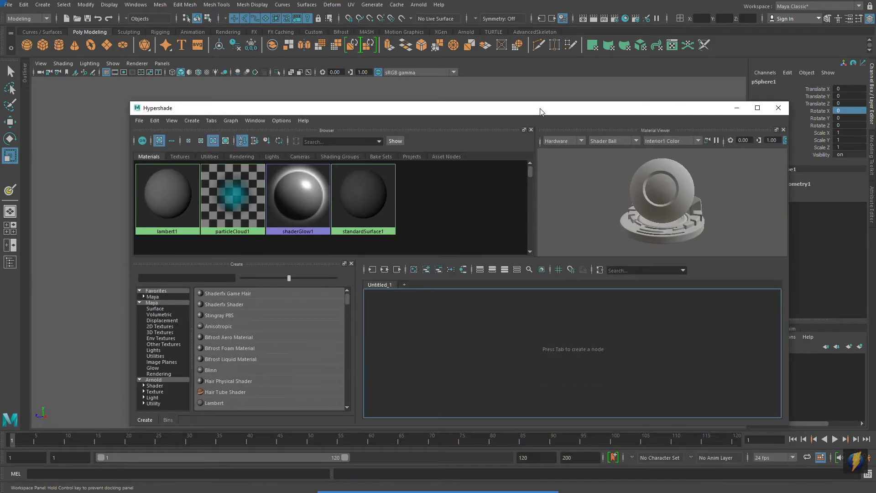
pyautogui.click(238, 368)
pyautogui.doubleClick(168, 199)
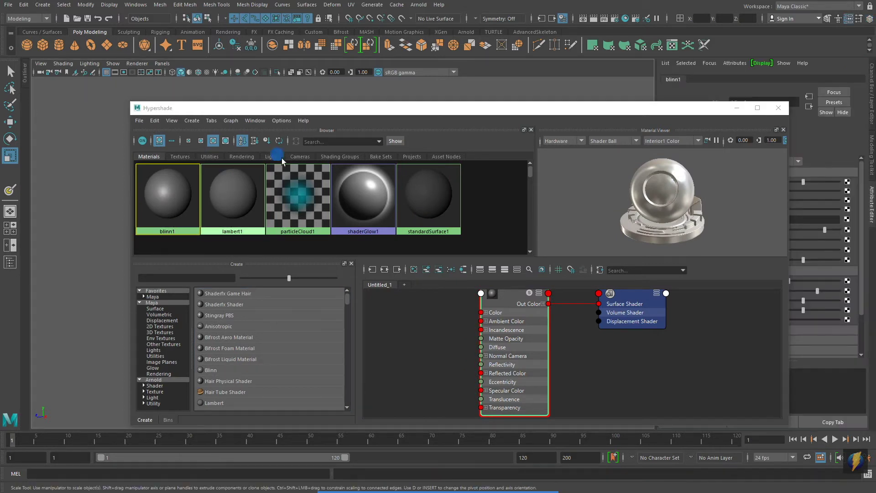
# Rename the Blinn material watermelon_material and set its color to pure red.
pyautogui.click(736, 108)
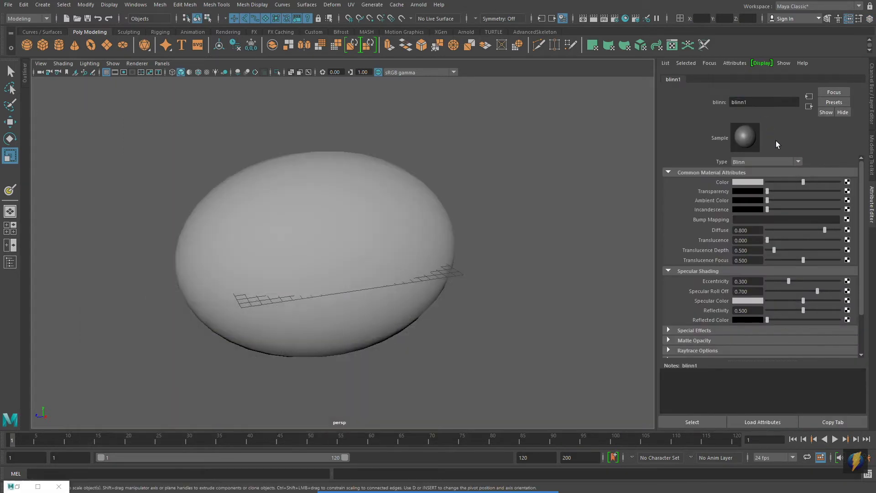
pyautogui.click(743, 101)
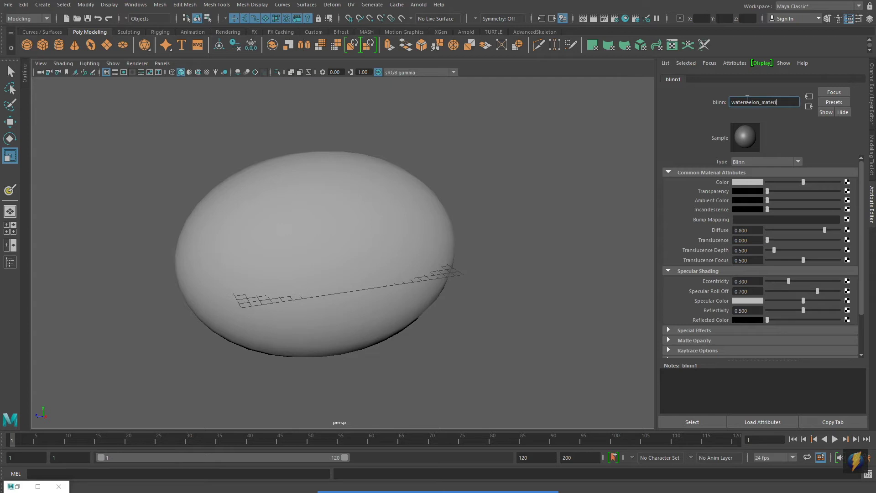
pyautogui.press('Return')
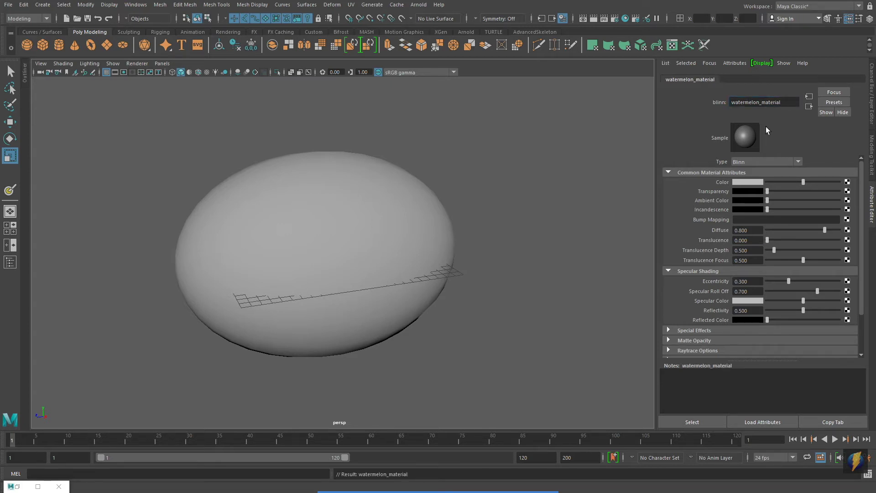
pyautogui.click(756, 183)
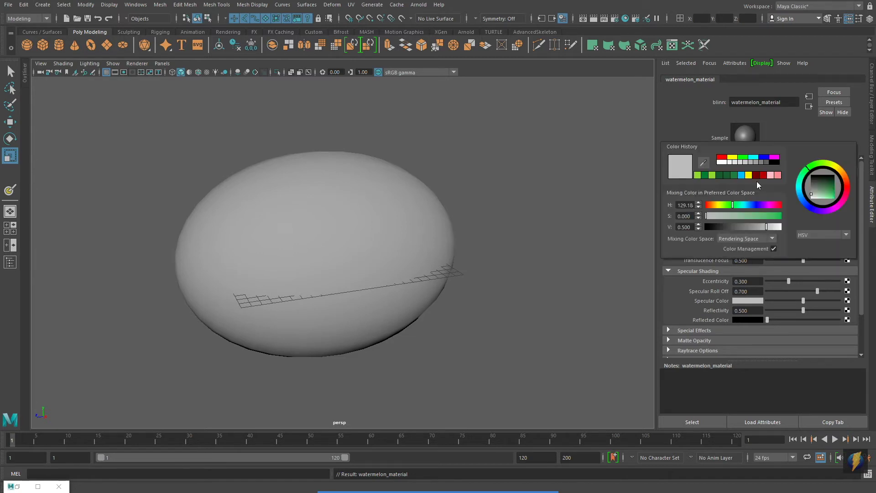
pyautogui.click(721, 156)
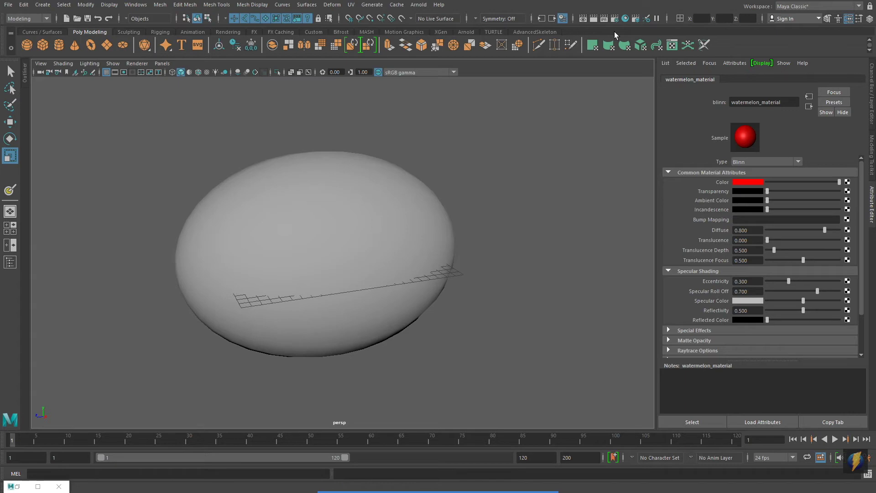
# Assign watermelon_material to the egg-shaped sphere from the Hypershade and close the Hypershade.
pyautogui.click(625, 18)
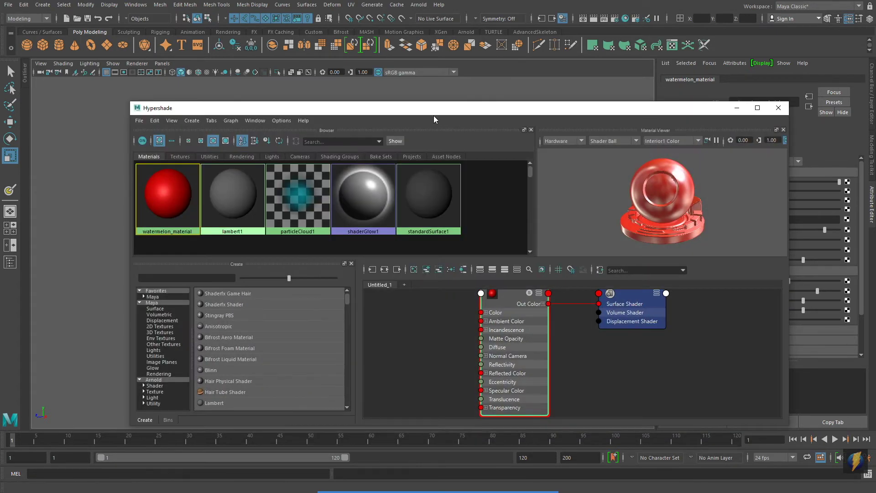
pyautogui.moveTo(429, 111); pyautogui.dragTo(708, 174)
pyautogui.moveTo(449, 258); pyautogui.dragTo(296, 251, button='middle')
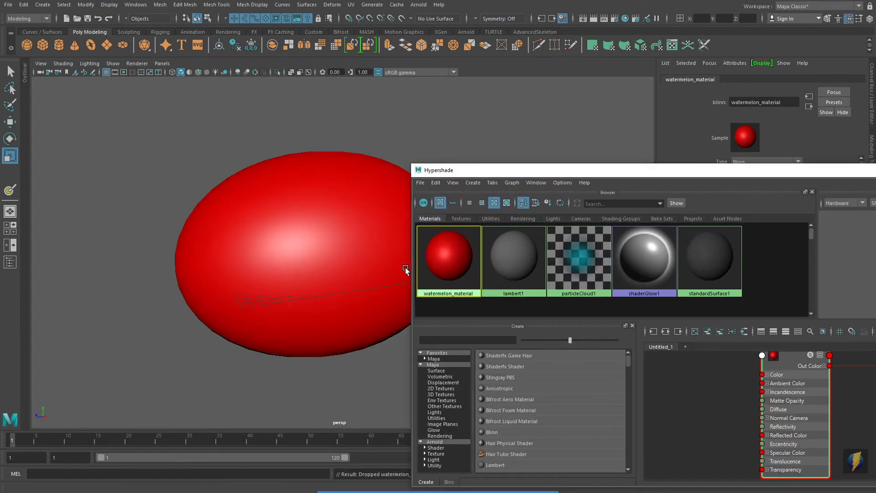
pyautogui.moveTo(599, 174); pyautogui.dragTo(381, 203)
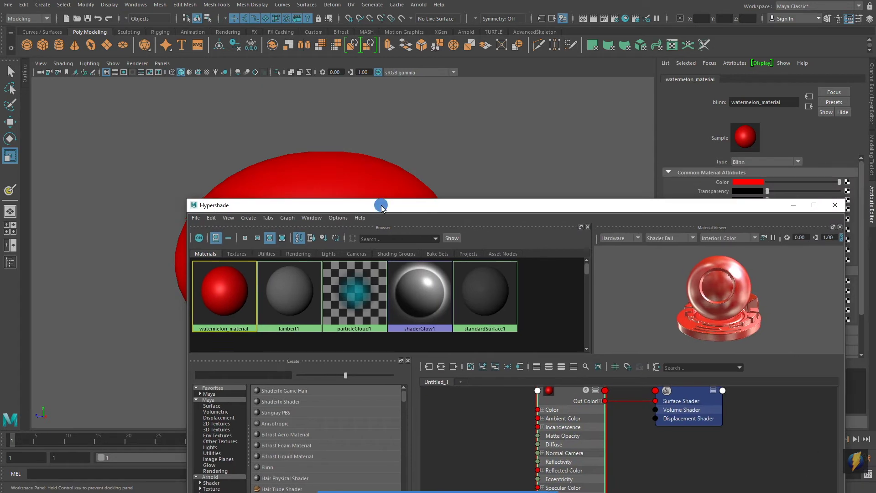
pyautogui.click(832, 201)
# Turn on Wireframe on Shaded for the perspective view and select the egg-shaped sphere.
pyautogui.moveTo(510, 212)
pyautogui.keyDown('alt'); pyautogui.mouseDown()
pyautogui.moveTo(531, 209)
pyautogui.moveTo(425, 205)
pyautogui.moveTo(549, 203)
pyautogui.moveTo(428, 237)
pyautogui.moveTo(446, 236)
pyautogui.mouseUp(); pyautogui.keyUp('alt')
pyautogui.click(63, 64)
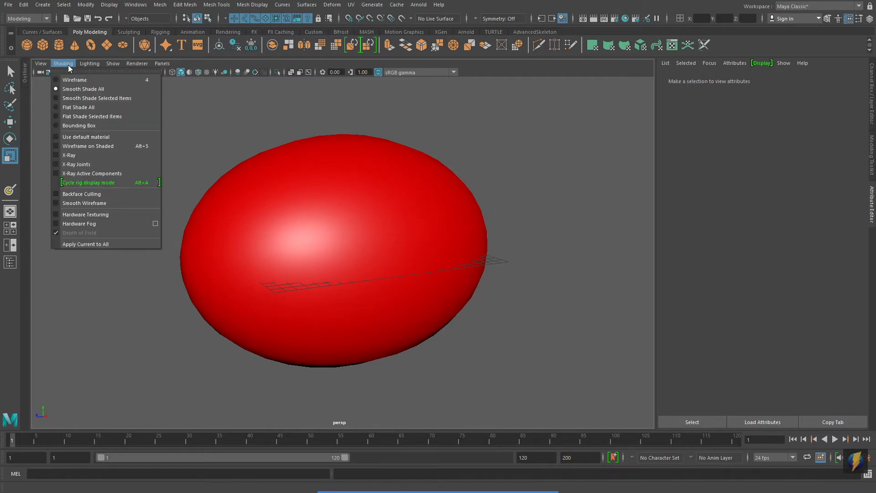
pyautogui.click(77, 146)
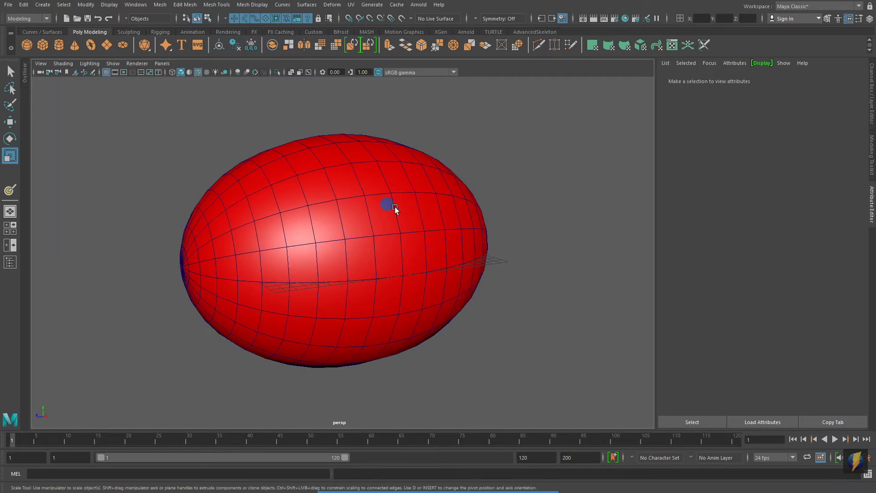
pyautogui.click(461, 248)
pyautogui.keyDown('alt'); pyautogui.moveTo(321, 235); pyautogui.dragTo(326, 211, button='right'); pyautogui.keyUp('alt')
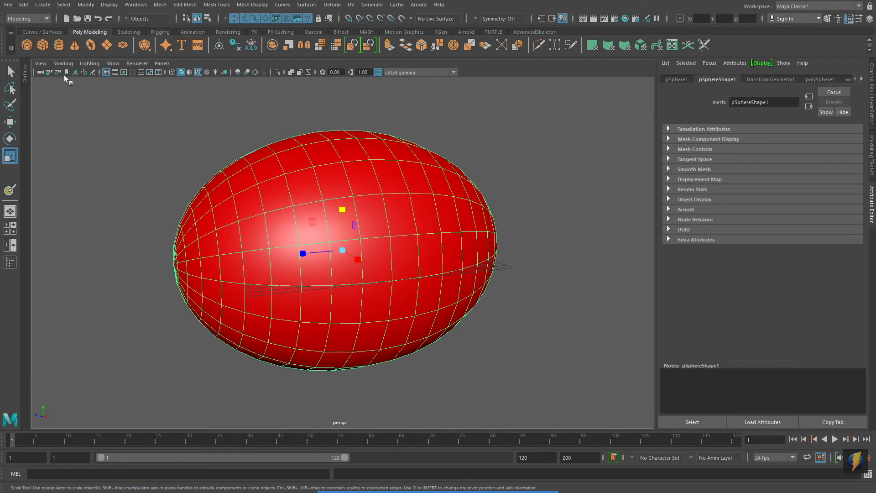
# Switch to the Rendering menu set and open the 3D Paint Tool with its settings for the selected sphere.
pyautogui.click(46, 19)
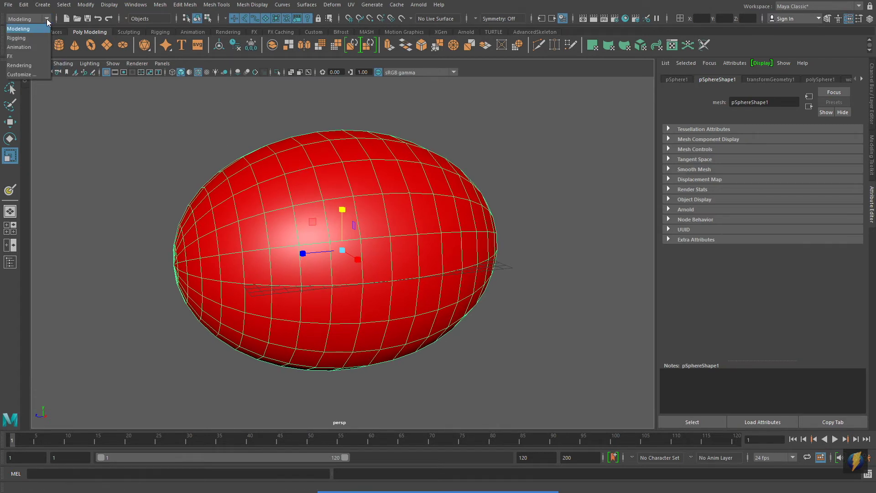
pyautogui.click(20, 65)
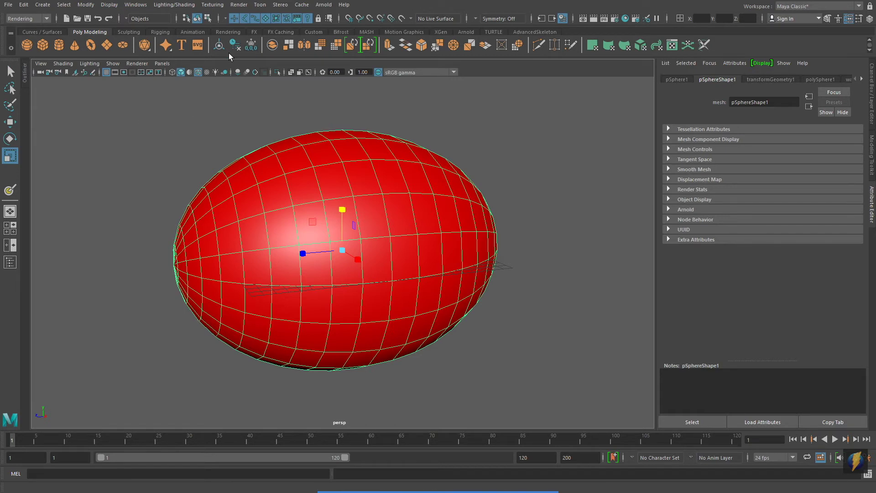
pyautogui.click(218, 7)
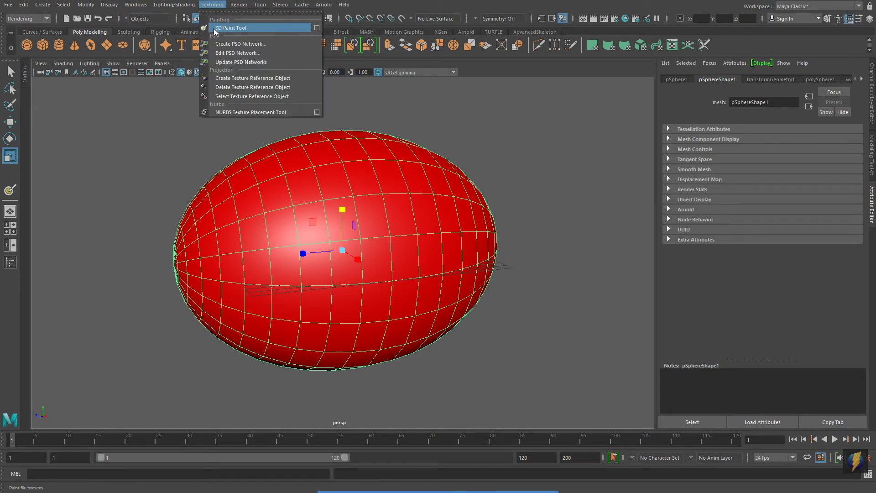
pyautogui.click(316, 28)
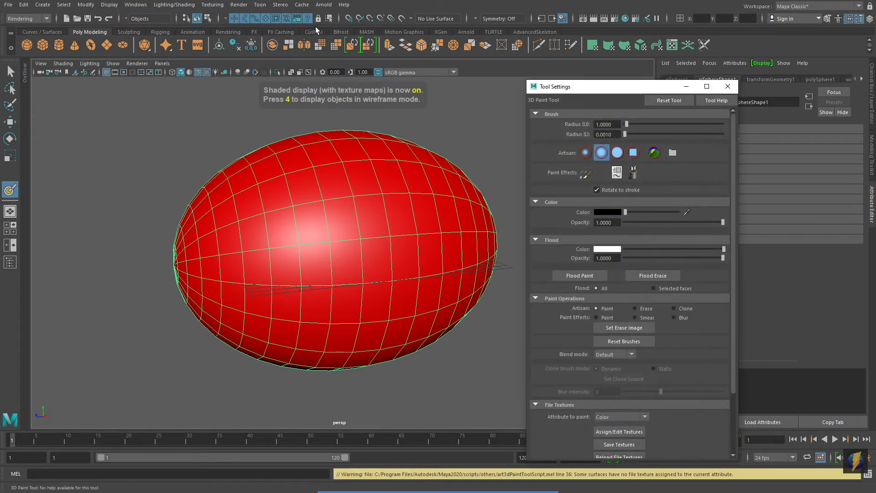
pyautogui.keyDown('alt'); pyautogui.moveTo(367, 256); pyautogui.dragTo(319, 260, button='middle'); pyautogui.keyUp('alt')
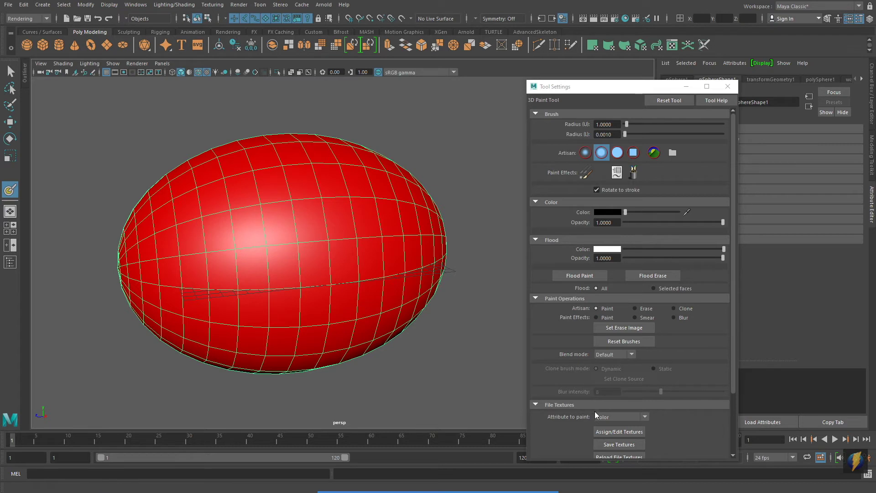
# Assign a 2048 × 2048 JPEG file texture to the sphere's Color attribute for painting.
pyautogui.moveTo(496, 489)
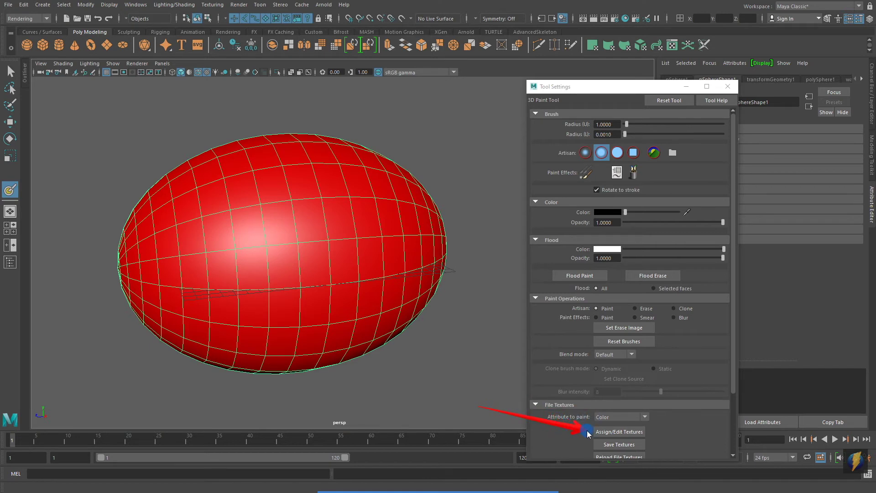
pyautogui.click(631, 432)
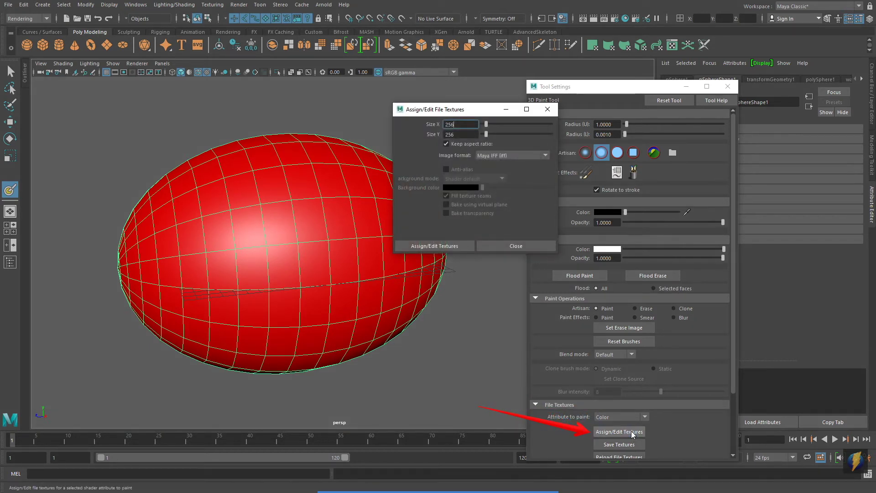
pyautogui.click(465, 134)
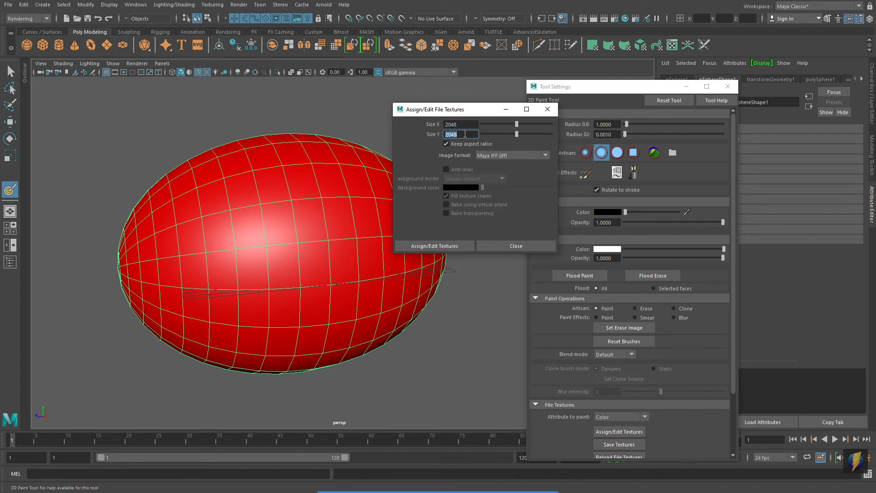
pyautogui.click(546, 156)
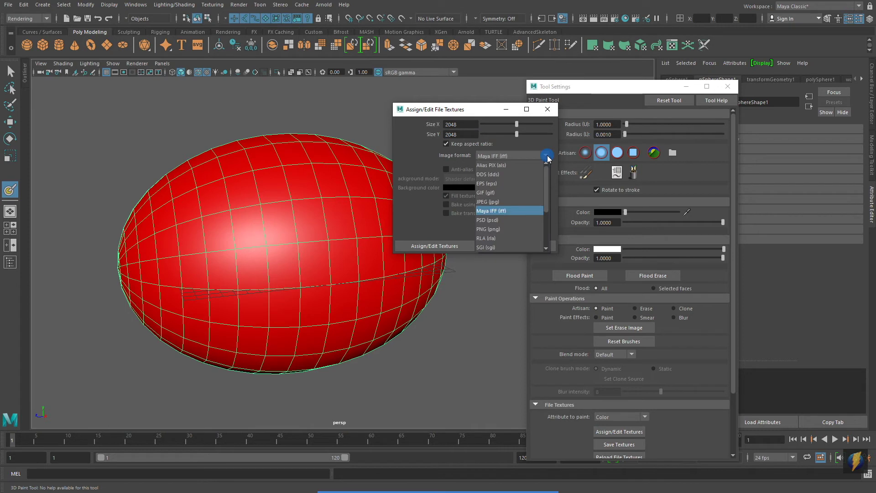
pyautogui.click(500, 201)
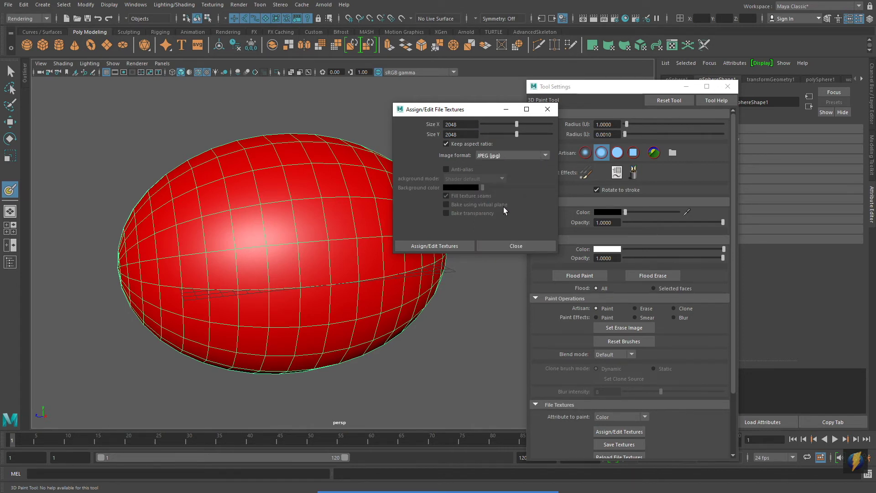
pyautogui.click(435, 245)
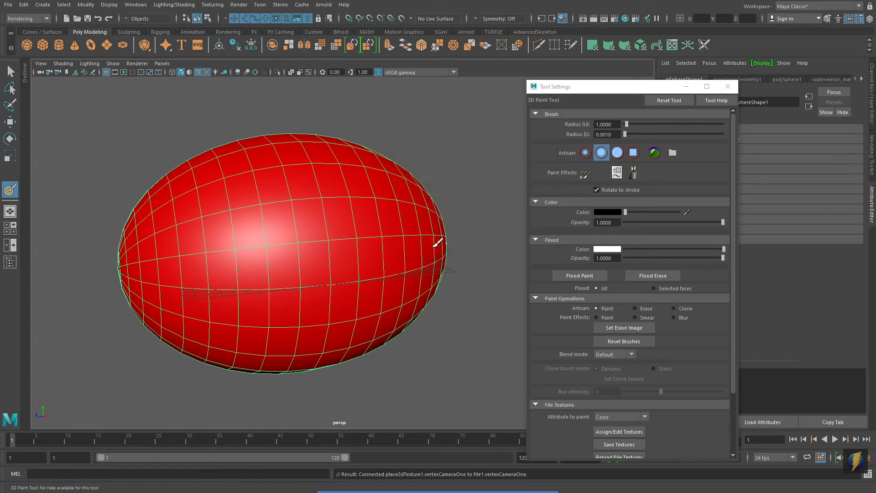
# Brush a short black test stroke on the sphere's side and flood the whole surface with dark green, value 0.207.
pyautogui.moveTo(274, 248)
pyautogui.mouseDown()
pyautogui.moveTo(264, 229)
pyautogui.moveTo(298, 221)
pyautogui.moveTo(338, 250)
pyautogui.mouseUp()
pyautogui.moveTo(407, 273)
pyautogui.keyDown('alt'); pyautogui.mouseDown()
pyautogui.moveTo(343, 275)
pyautogui.moveTo(411, 276)
pyautogui.moveTo(434, 254)
pyautogui.moveTo(473, 270)
pyautogui.mouseUp(); pyautogui.keyUp('alt')
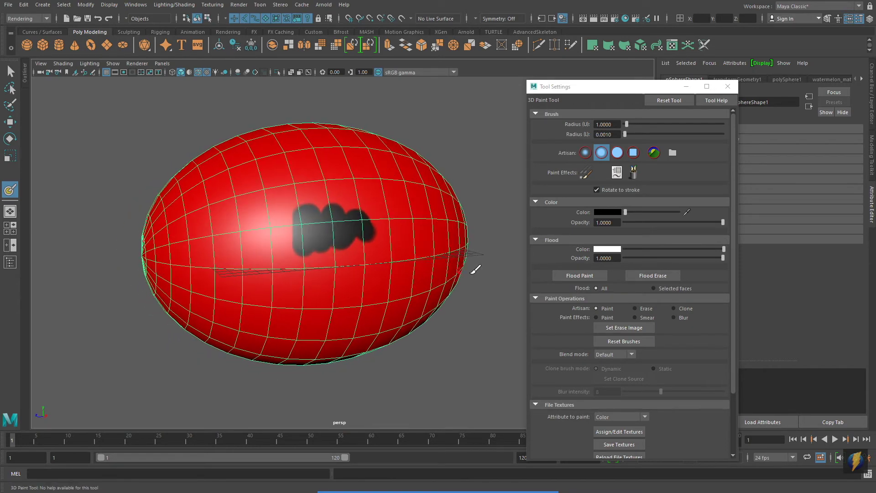
pyautogui.click(607, 249)
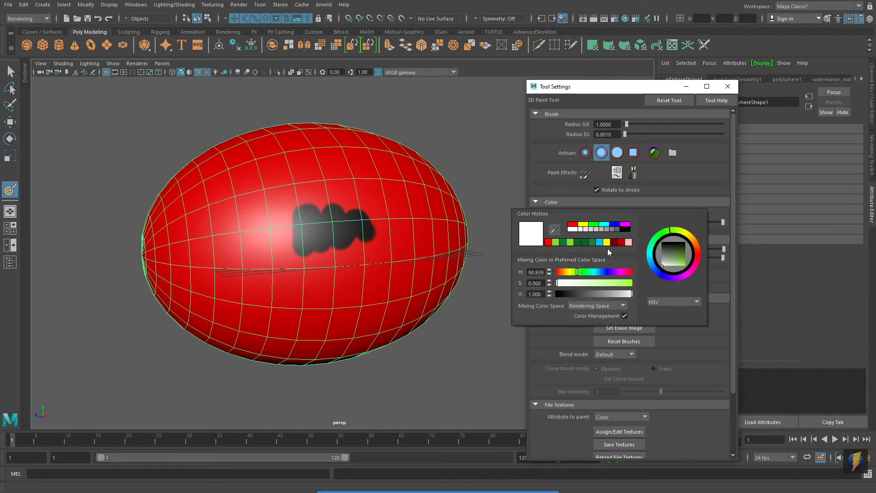
pyautogui.click(562, 242)
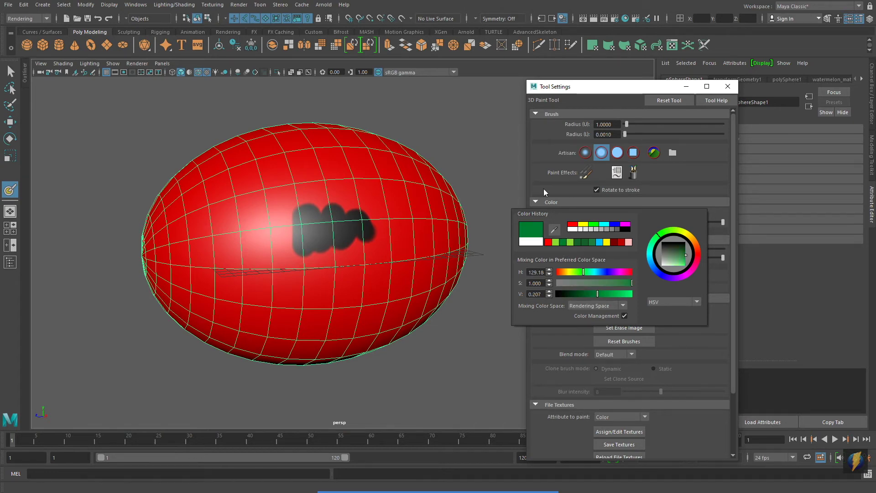
pyautogui.click(579, 276)
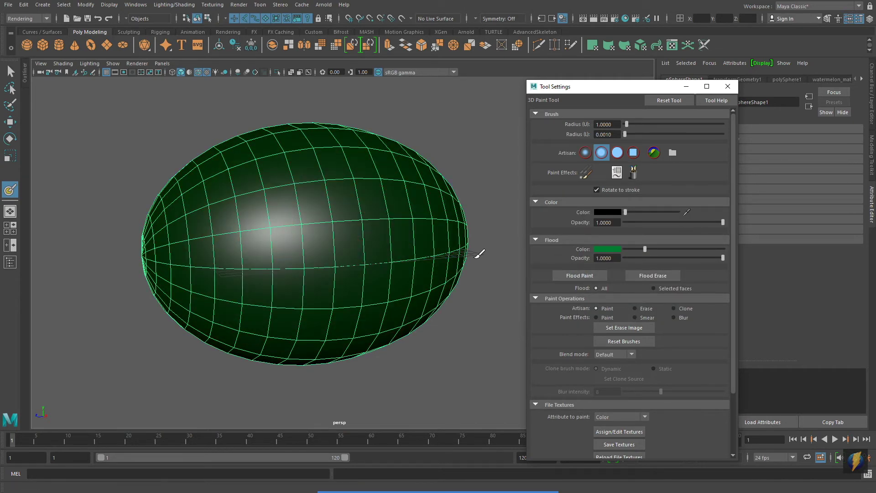
# Paint wavy light green watermelon stripes lengthwise all around the dark green sphere with the brush at radius 1.0.
pyautogui.moveTo(477, 251)
pyautogui.keyDown('alt'); pyautogui.mouseDown()
pyautogui.moveTo(307, 247)
pyautogui.moveTo(413, 250)
pyautogui.mouseUp(); pyautogui.keyUp('alt')
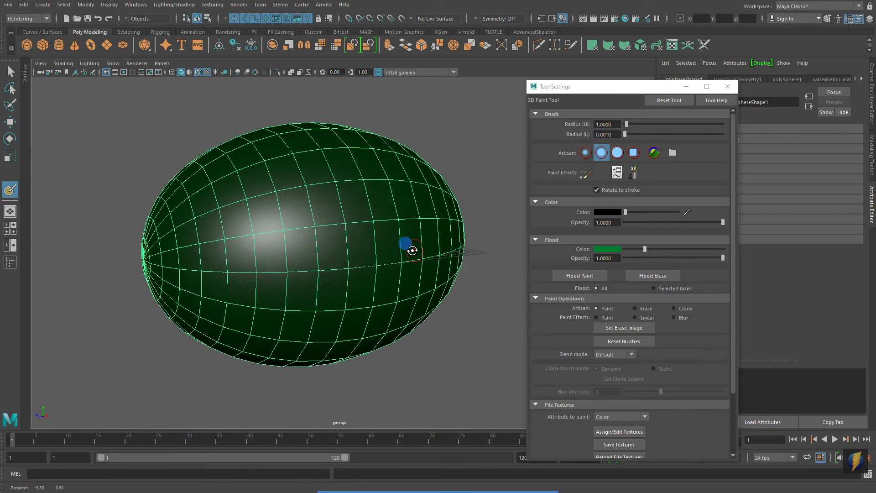
pyautogui.keyDown('alt'); pyautogui.moveTo(341, 266); pyautogui.dragTo(367, 263, button='right'); pyautogui.keyUp('alt')
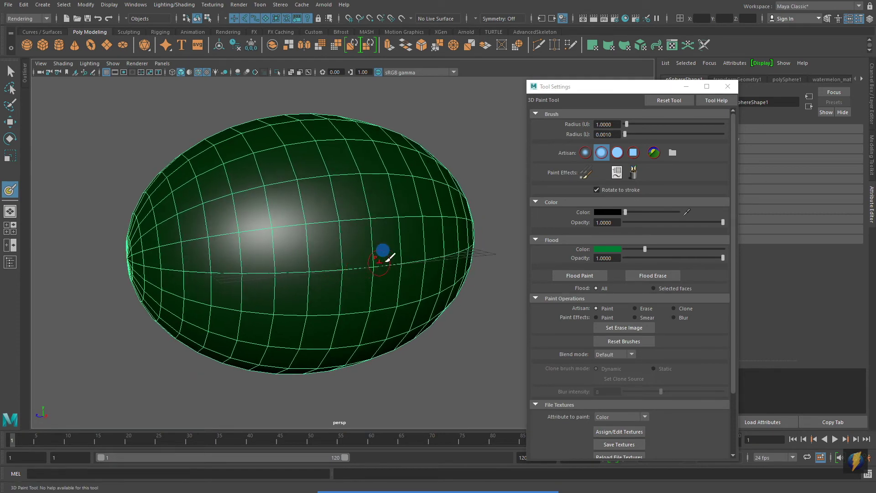
pyautogui.click(609, 215)
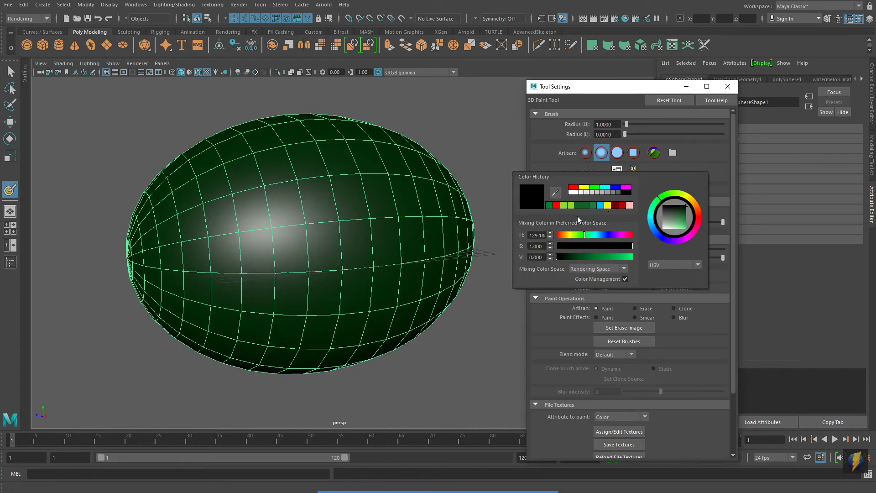
pyautogui.click(565, 205)
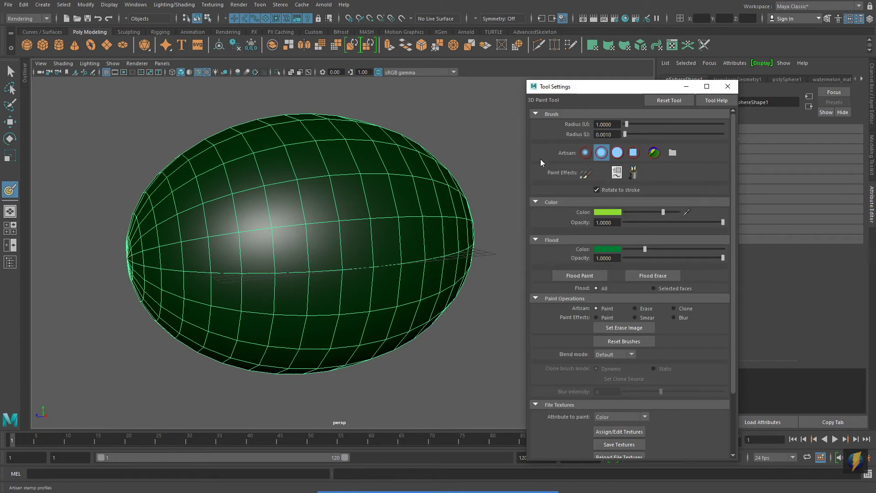
pyautogui.keyDown('alt'); pyautogui.moveTo(347, 250); pyautogui.dragTo(320, 254); pyautogui.keyUp('alt')
pyautogui.keyDown('alt'); pyautogui.moveTo(320, 255); pyautogui.dragTo(319, 268, button='right'); pyautogui.keyUp('alt')
pyautogui.keyDown('alt'); pyautogui.moveTo(323, 263); pyautogui.dragTo(353, 280, button='middle'); pyautogui.keyUp('alt')
pyautogui.keyDown('alt'); pyautogui.moveTo(354, 280); pyautogui.dragTo(349, 275); pyautogui.keyUp('alt')
pyautogui.moveTo(376, 242)
pyautogui.mouseDown()
pyautogui.moveTo(171, 261)
pyautogui.moveTo(309, 275)
pyautogui.moveTo(472, 258)
pyautogui.moveTo(305, 272)
pyautogui.mouseUp()
pyautogui.moveTo(305, 274)
pyautogui.mouseDown()
pyautogui.moveTo(375, 294)
pyautogui.moveTo(378, 273)
pyautogui.moveTo(247, 247)
pyautogui.moveTo(383, 235)
pyautogui.mouseUp()
pyautogui.moveTo(383, 237); pyautogui.dragTo(191, 276)
pyautogui.moveTo(191, 276)
pyautogui.keyDown('alt'); pyautogui.mouseDown()
pyautogui.moveTo(457, 281)
pyautogui.moveTo(336, 230)
pyautogui.mouseUp(); pyautogui.keyUp('alt')
pyautogui.moveTo(337, 231)
pyautogui.keyDown('alt'); pyautogui.mouseDown()
pyautogui.moveTo(355, 232)
pyautogui.moveTo(201, 258)
pyautogui.mouseUp(); pyautogui.keyUp('alt')
pyautogui.moveTo(201, 258)
pyautogui.keyDown('alt'); pyautogui.mouseDown()
pyautogui.moveTo(500, 255)
pyautogui.moveTo(273, 221)
pyautogui.moveTo(348, 221)
pyautogui.moveTo(357, 231)
pyautogui.moveTo(331, 217)
pyautogui.moveTo(351, 237)
pyautogui.mouseUp(); pyautogui.keyUp('alt')
pyautogui.moveTo(340, 120)
pyautogui.mouseDown()
pyautogui.moveTo(329, 262)
pyautogui.moveTo(337, 206)
pyautogui.mouseUp()
pyautogui.moveTo(336, 205)
pyautogui.mouseDown()
pyautogui.moveTo(344, 242)
pyautogui.moveTo(383, 179)
pyautogui.moveTo(214, 228)
pyautogui.mouseUp()
pyautogui.moveTo(315, 196)
pyautogui.keyDown('alt'); pyautogui.mouseDown()
pyautogui.moveTo(334, 189)
pyautogui.moveTo(223, 214)
pyautogui.mouseUp(); pyautogui.keyUp('alt')
pyautogui.keyDown('alt'); pyautogui.moveTo(347, 201); pyautogui.dragTo(365, 204); pyautogui.keyUp('alt')
pyautogui.moveTo(365, 205)
pyautogui.mouseDown()
pyautogui.moveTo(469, 221)
pyautogui.moveTo(360, 217)
pyautogui.moveTo(338, 239)
pyautogui.moveTo(300, 214)
pyautogui.moveTo(445, 242)
pyautogui.moveTo(371, 250)
pyautogui.moveTo(391, 151)
pyautogui.moveTo(304, 266)
pyautogui.moveTo(267, 246)
pyautogui.moveTo(431, 254)
pyautogui.mouseUp()
pyautogui.keyDown('alt'); pyautogui.moveTo(263, 258); pyautogui.dragTo(391, 249); pyautogui.keyUp('alt')
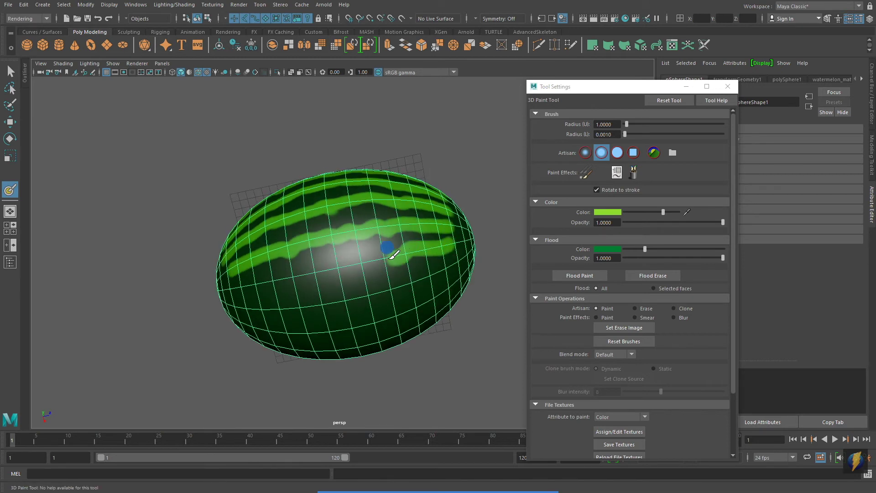
pyautogui.moveTo(228, 287)
pyautogui.mouseDown()
pyautogui.moveTo(284, 302)
pyautogui.moveTo(418, 272)
pyautogui.moveTo(412, 224)
pyautogui.mouseUp()
pyautogui.moveTo(390, 268); pyautogui.dragTo(222, 286)
pyautogui.moveTo(384, 269); pyautogui.dragTo(467, 266)
pyautogui.moveTo(431, 295)
pyautogui.mouseDown()
pyautogui.moveTo(334, 307)
pyautogui.moveTo(223, 302)
pyautogui.mouseUp()
pyautogui.moveTo(429, 295)
pyautogui.mouseDown()
pyautogui.moveTo(458, 288)
pyautogui.moveTo(449, 232)
pyautogui.mouseUp()
pyautogui.moveTo(379, 274); pyautogui.dragTo(218, 287)
pyautogui.moveTo(379, 274); pyautogui.dragTo(459, 276)
pyautogui.moveTo(435, 299); pyautogui.dragTo(221, 299)
pyautogui.keyDown('alt'); pyautogui.moveTo(319, 303); pyautogui.dragTo(403, 278); pyautogui.keyUp('alt')
pyautogui.moveTo(431, 309)
pyautogui.mouseDown()
pyautogui.moveTo(221, 283)
pyautogui.moveTo(371, 254)
pyautogui.moveTo(371, 245)
pyautogui.moveTo(420, 297)
pyautogui.moveTo(410, 268)
pyautogui.moveTo(379, 238)
pyautogui.mouseUp()
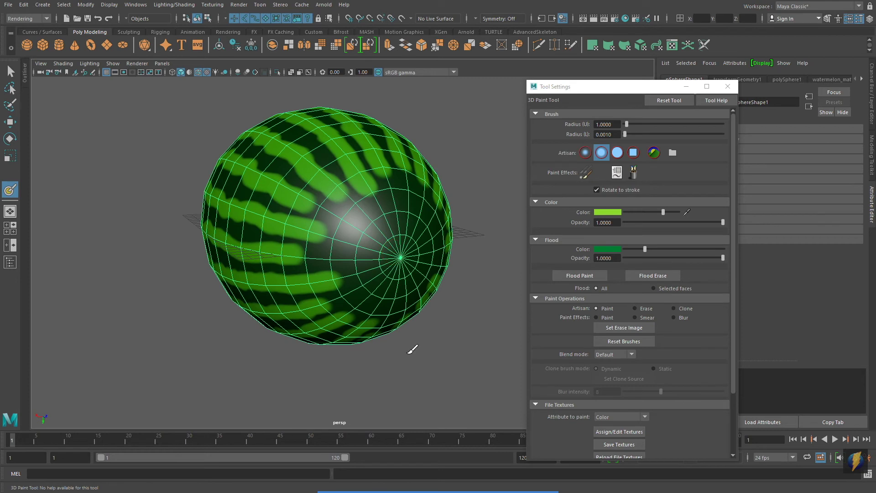
pyautogui.click(470, 478)
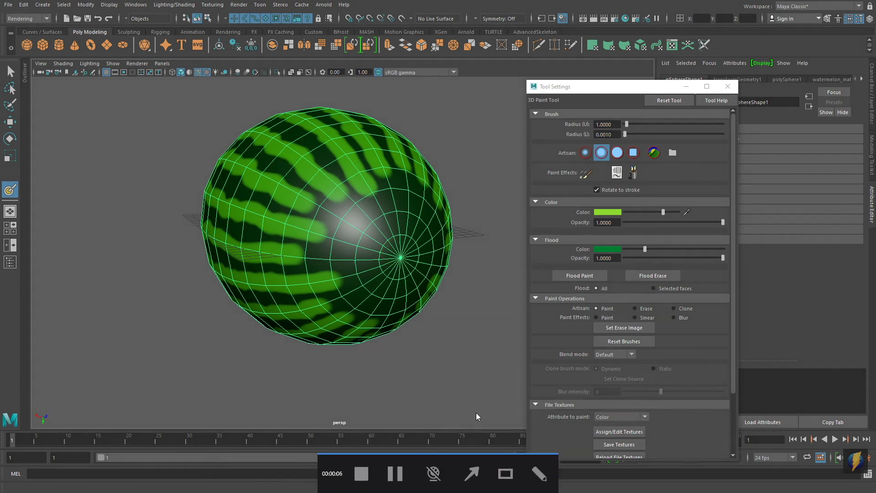
pyautogui.moveTo(681, 379)
pyautogui.mouseDown()
pyautogui.moveTo(648, 341)
pyautogui.moveTo(649, 322)
pyautogui.mouseUp()
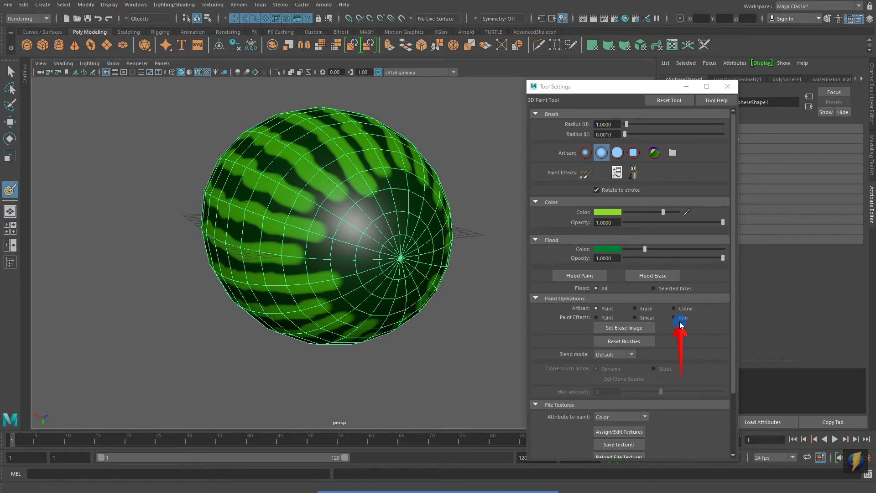
# Smear the light green stripe ends inward to the sphere's pole all the way around, using Paint Effects Smear at scale 1.0 and width 0.05.
pyautogui.click(634, 319)
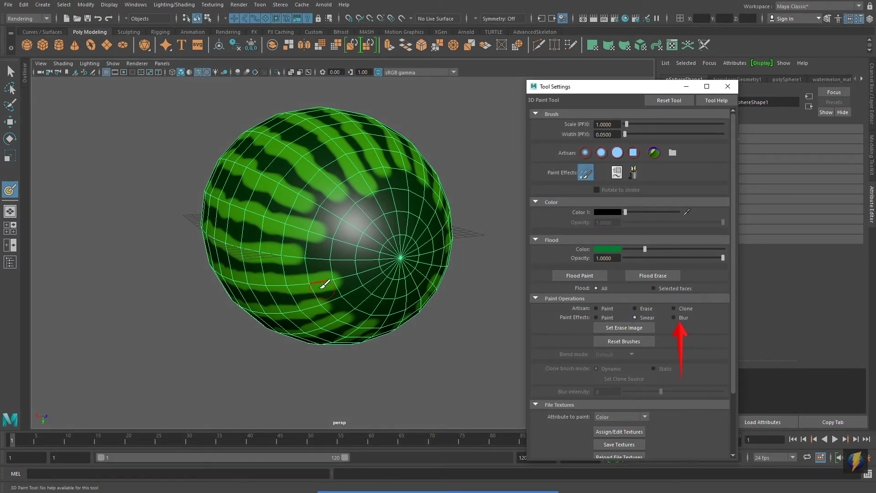
pyautogui.moveTo(323, 278)
pyautogui.keyDown('alt'); pyautogui.mouseDown()
pyautogui.moveTo(308, 296)
pyautogui.moveTo(366, 215)
pyautogui.moveTo(383, 266)
pyautogui.mouseUp(); pyautogui.keyUp('alt')
pyautogui.moveTo(359, 205)
pyautogui.mouseDown()
pyautogui.moveTo(385, 259)
pyautogui.moveTo(365, 260)
pyautogui.moveTo(328, 227)
pyautogui.mouseUp()
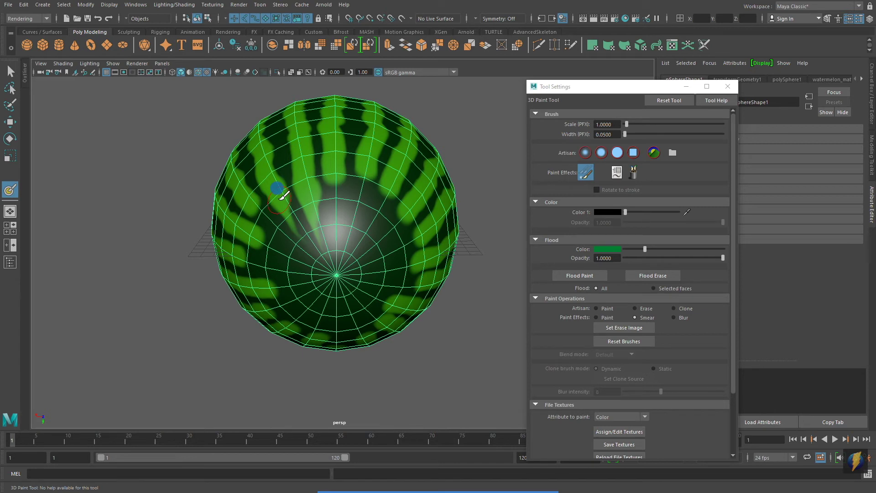
pyautogui.moveTo(283, 195)
pyautogui.mouseDown()
pyautogui.moveTo(314, 243)
pyautogui.moveTo(332, 248)
pyautogui.mouseUp()
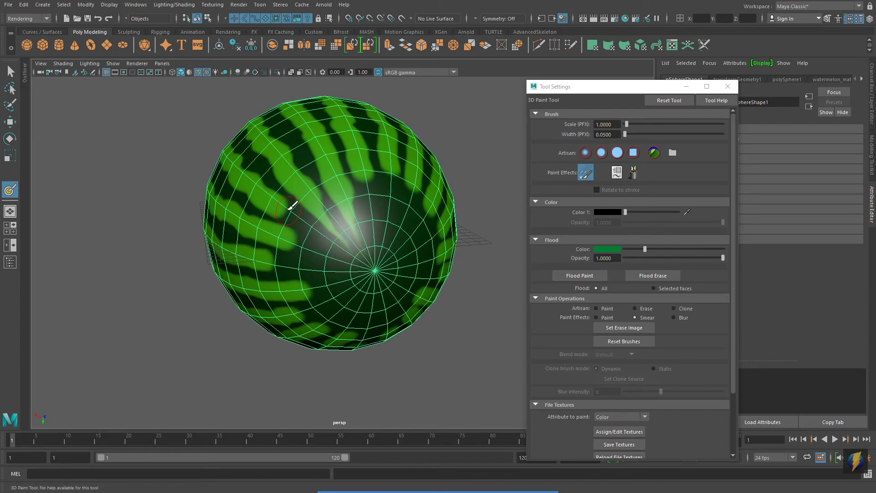
pyautogui.moveTo(277, 192); pyautogui.dragTo(332, 235)
pyautogui.moveTo(293, 208)
pyautogui.mouseDown()
pyautogui.moveTo(328, 237)
pyautogui.moveTo(327, 255)
pyautogui.mouseUp()
pyautogui.keyDown('alt'); pyautogui.moveTo(354, 259); pyautogui.dragTo(337, 228); pyautogui.keyUp('alt')
pyautogui.moveTo(274, 236); pyautogui.dragTo(324, 240)
pyautogui.moveTo(297, 264)
pyautogui.mouseDown()
pyautogui.moveTo(330, 243)
pyautogui.moveTo(289, 248)
pyautogui.moveTo(325, 254)
pyautogui.moveTo(355, 303)
pyautogui.moveTo(354, 242)
pyautogui.moveTo(337, 240)
pyautogui.mouseUp()
pyautogui.moveTo(344, 281); pyautogui.dragTo(330, 231)
pyautogui.moveTo(371, 258)
pyautogui.mouseDown()
pyautogui.moveTo(352, 230)
pyautogui.moveTo(354, 257)
pyautogui.moveTo(322, 247)
pyautogui.moveTo(378, 228)
pyautogui.moveTo(333, 237)
pyautogui.mouseUp()
pyautogui.moveTo(395, 209)
pyautogui.mouseDown()
pyautogui.moveTo(301, 235)
pyautogui.moveTo(350, 234)
pyautogui.mouseUp()
pyautogui.moveTo(362, 176); pyautogui.dragTo(360, 232)
pyautogui.keyDown('alt'); pyautogui.moveTo(360, 232); pyautogui.dragTo(347, 242); pyautogui.keyUp('alt')
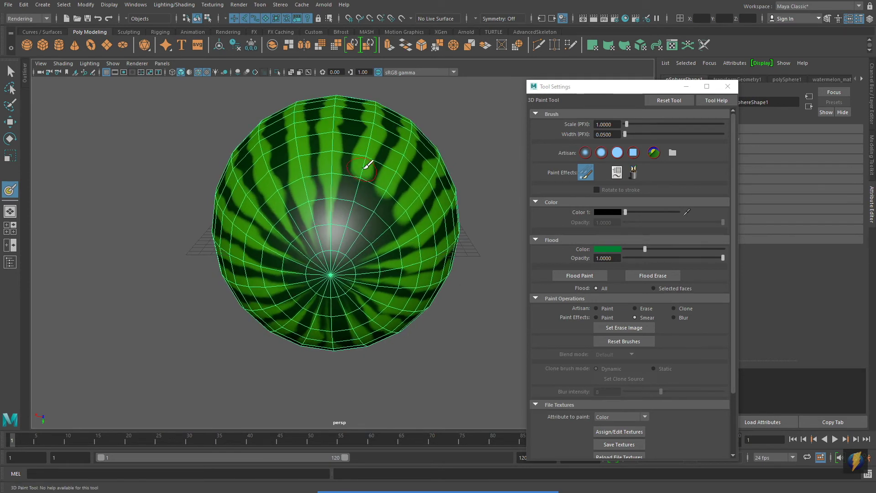
pyautogui.moveTo(363, 169); pyautogui.dragTo(350, 219)
pyautogui.moveTo(381, 192); pyautogui.dragTo(350, 252)
pyautogui.moveTo(398, 217); pyautogui.dragTo(343, 260)
# Hide the wireframe overlay on the shaded sphere and inspect the smeared stripes at the pole and along the side.
pyautogui.click(62, 64)
pyautogui.click(102, 141)
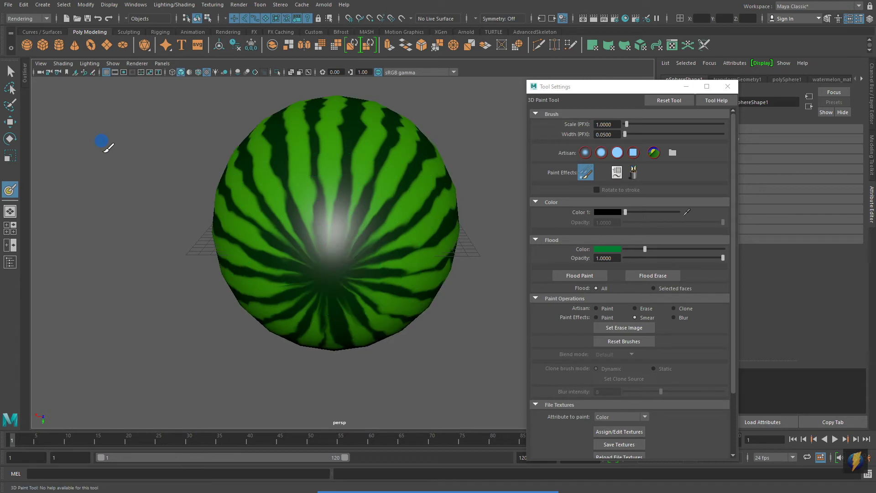
pyautogui.keyDown('alt'); pyautogui.moveTo(108, 147); pyautogui.dragTo(343, 231); pyautogui.keyUp('alt')
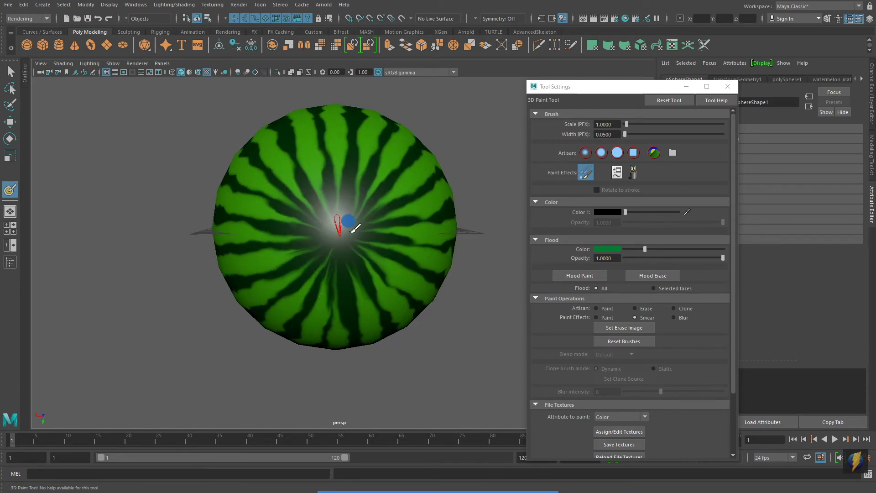
pyautogui.moveTo(340, 223)
pyautogui.keyDown('alt'); pyautogui.mouseDown()
pyautogui.moveTo(370, 236)
pyautogui.moveTo(463, 221)
pyautogui.moveTo(425, 249)
pyautogui.moveTo(343, 272)
pyautogui.moveTo(415, 279)
pyautogui.mouseUp(); pyautogui.keyUp('alt')
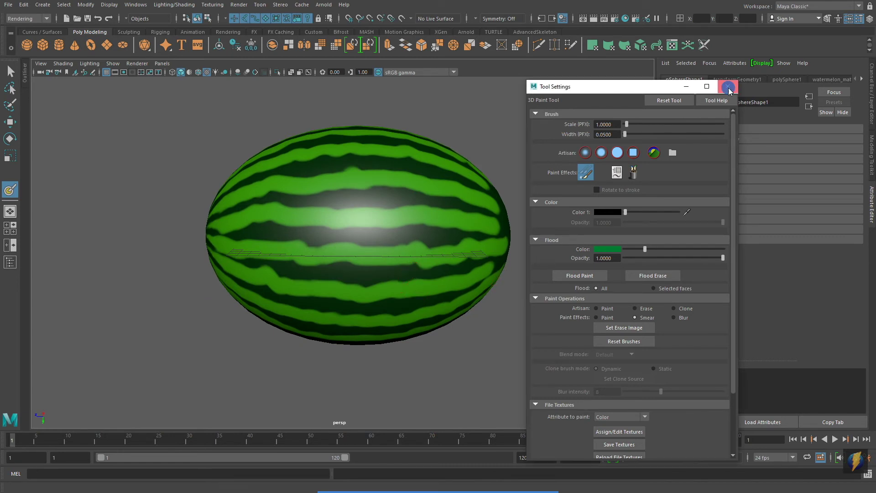
# Close the paint tool settings, return to the Select tool and select the watermelon sphere.
pyautogui.click(728, 86)
pyautogui.press('q')
pyautogui.click(329, 215)
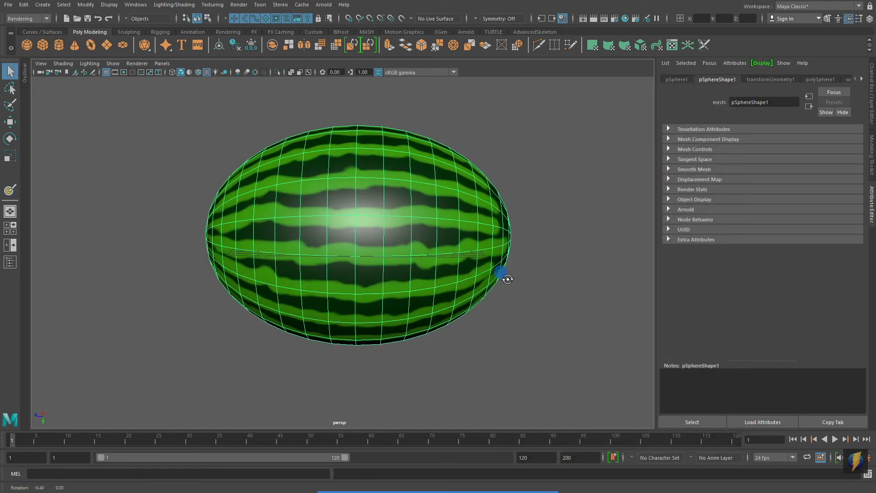
pyautogui.moveTo(504, 274)
pyautogui.keyDown('alt'); pyautogui.mouseDown()
pyautogui.moveTo(423, 270)
pyautogui.moveTo(615, 276)
pyautogui.moveTo(506, 276)
pyautogui.mouseUp(); pyautogui.keyUp('alt')
# Switch to a full-size side view and display the sphere shaded with its texture maps.
pyautogui.press('space')
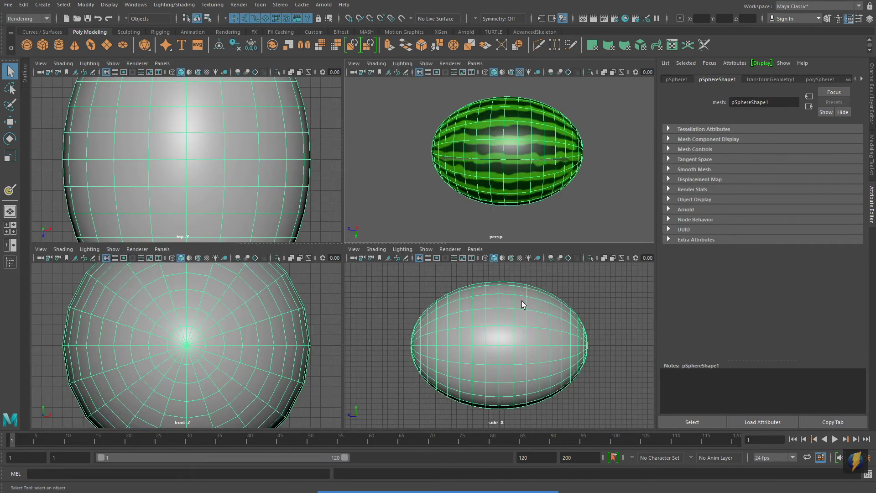
pyautogui.press('5')
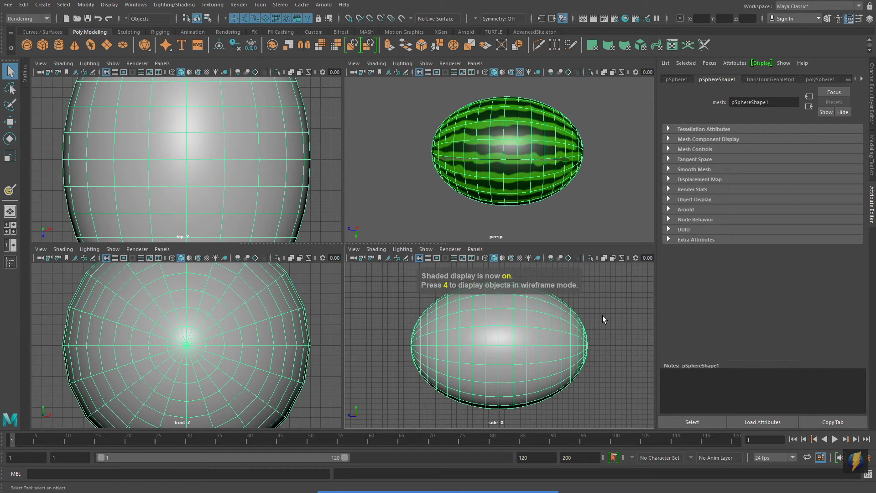
pyautogui.press('7')
pyautogui.press('space')
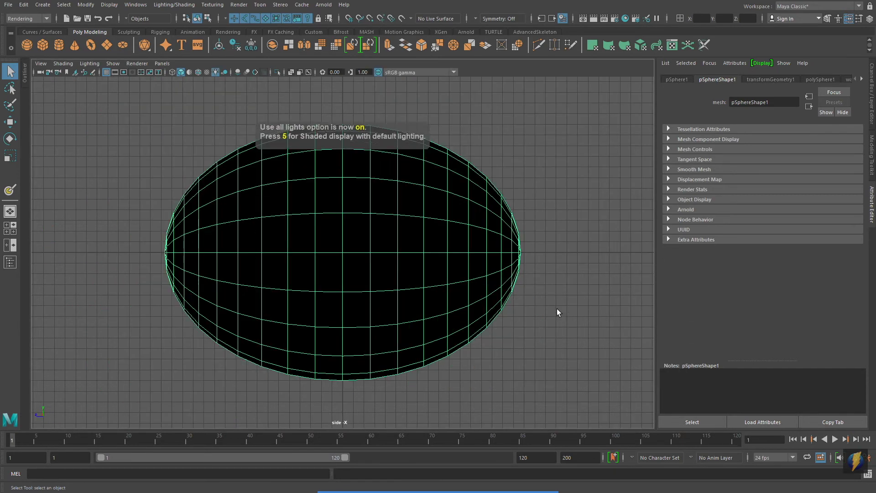
pyautogui.press('6')
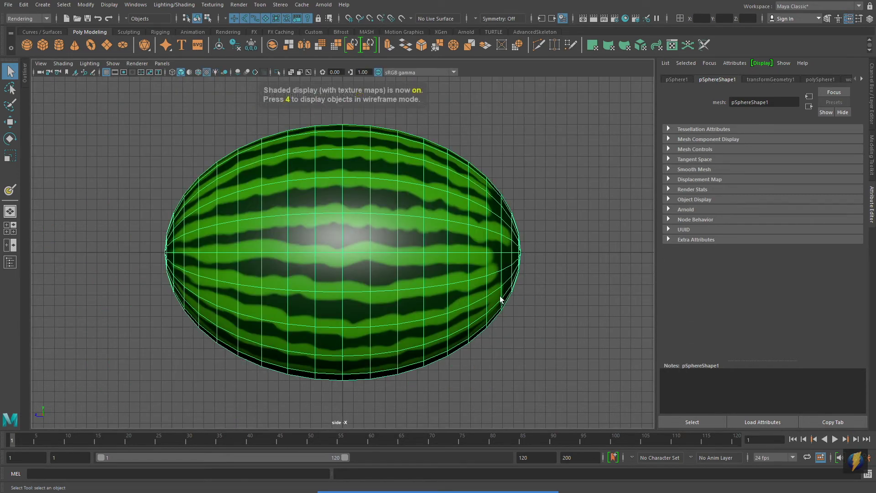
# Select the vertices of the sphere's unsmeared end, scale them flat along its length and move the flat face inward toward the middle.
pyautogui.moveTo(506, 226); pyautogui.dragTo(414, 146, button='right')
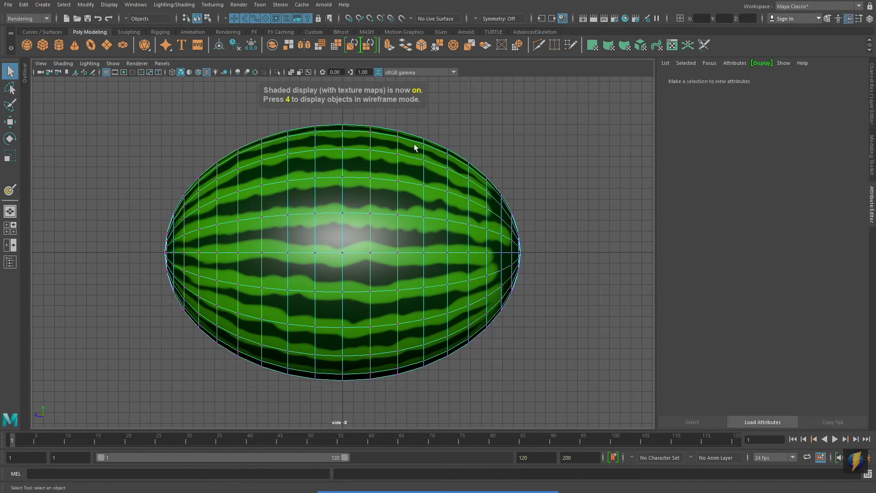
pyautogui.moveTo(383, 110); pyautogui.dragTo(568, 406)
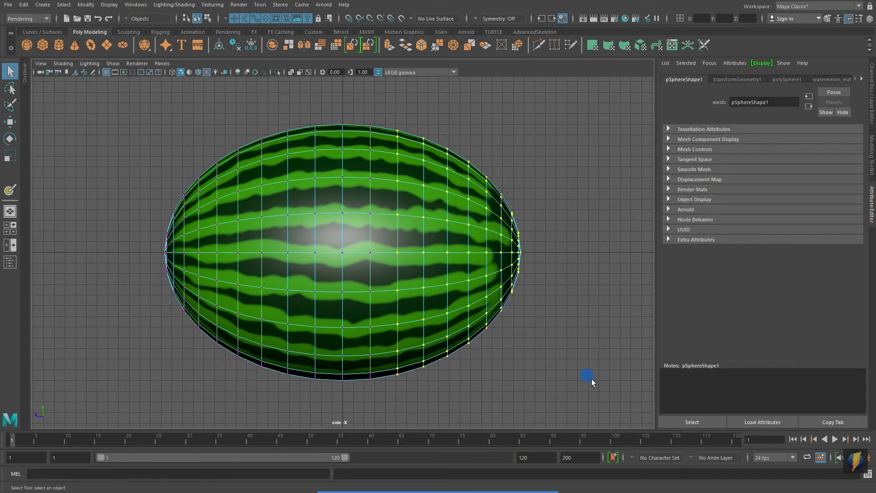
pyautogui.click(10, 157)
pyautogui.moveTo(419, 253); pyautogui.dragTo(463, 255)
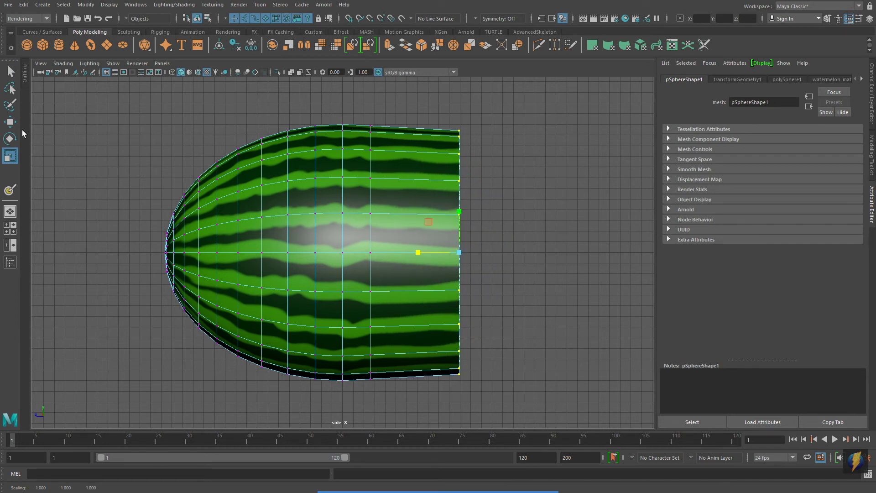
pyautogui.click(10, 121)
pyautogui.moveTo(432, 246); pyautogui.dragTo(378, 251)
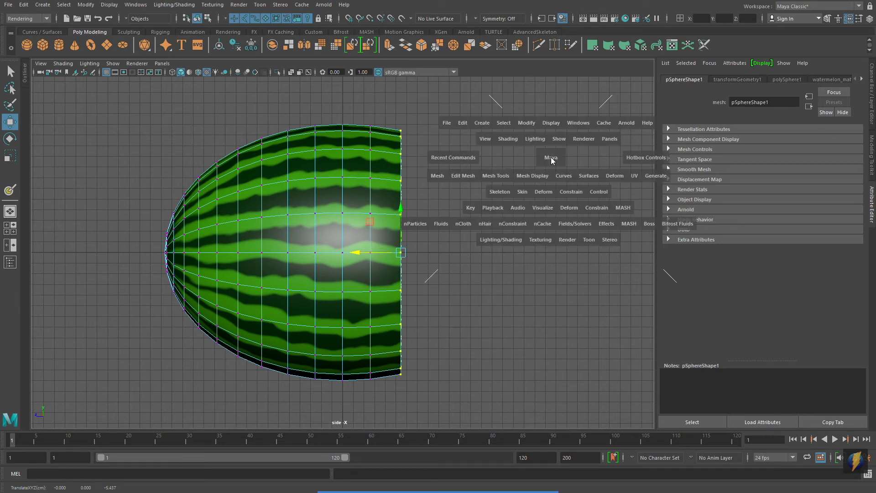
# Reselect the cut sphere as an object in the perspective view and open the 3D Paint Tool with its settings.
pyautogui.press('space')
pyautogui.press('space')
pyautogui.keyDown('alt'); pyautogui.moveTo(565, 211); pyautogui.dragTo(508, 212); pyautogui.keyUp('alt')
pyautogui.scroll(2, 420, 219)
pyautogui.moveTo(397, 167); pyautogui.dragTo(426, 149, button='right')
pyautogui.click(549, 164)
pyautogui.keyDown('alt'); pyautogui.moveTo(549, 164); pyautogui.dragTo(478, 277); pyautogui.keyUp('alt')
pyautogui.click(447, 234)
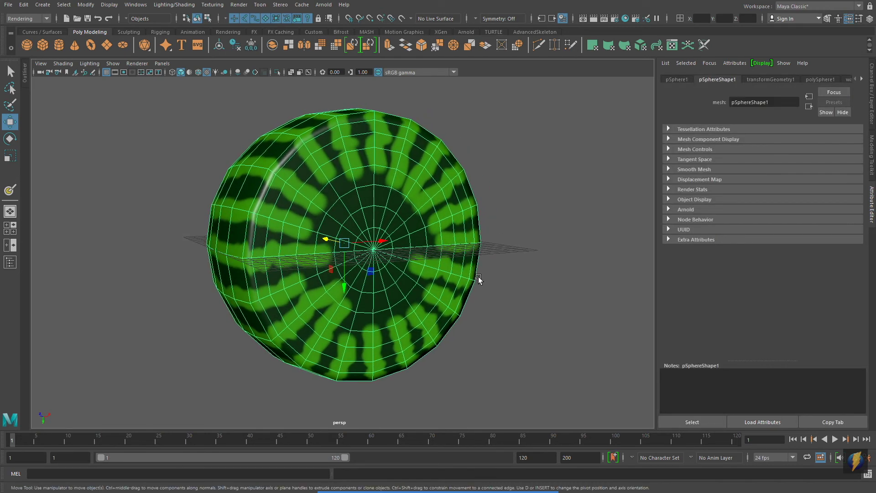
pyautogui.click(212, 5)
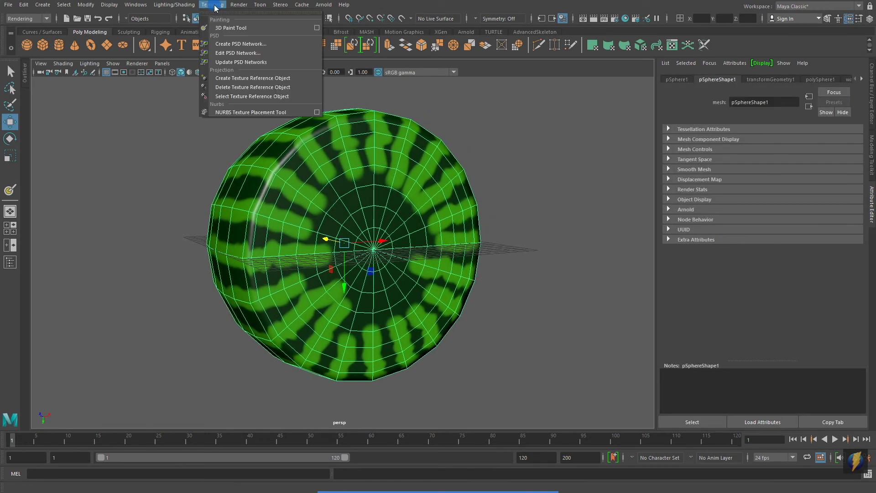
pyautogui.click(316, 27)
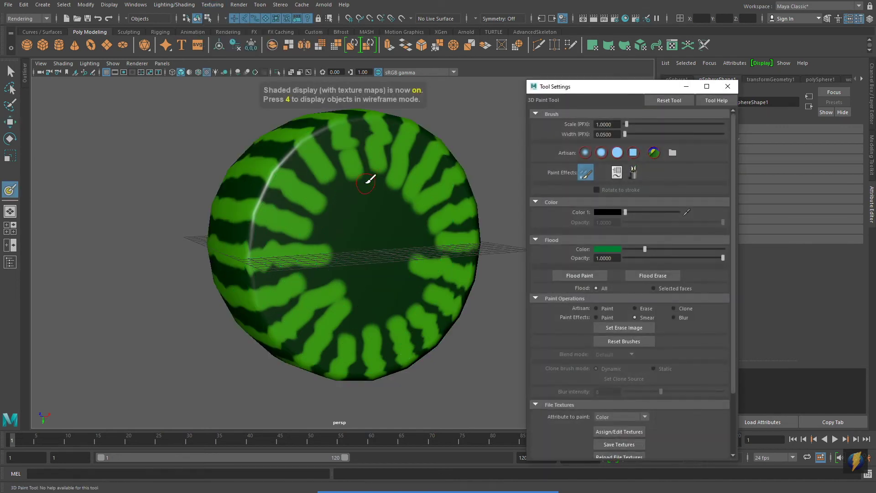
# Set the paint color to pale green with hue 90, saturation 0.353 and value 1.0, and choose the Artisan Paint operation.
pyautogui.keyDown('alt'); pyautogui.moveTo(366, 183); pyautogui.dragTo(363, 200, button='middle'); pyautogui.keyUp('alt')
pyautogui.keyDown('alt'); pyautogui.moveTo(363, 201); pyautogui.dragTo(356, 197); pyautogui.keyUp('alt')
pyautogui.keyDown('alt'); pyautogui.moveTo(355, 197); pyautogui.dragTo(338, 201, button='middle'); pyautogui.keyUp('alt')
pyautogui.keyDown('alt'); pyautogui.moveTo(271, 217); pyautogui.dragTo(301, 218, button='right'); pyautogui.keyUp('alt')
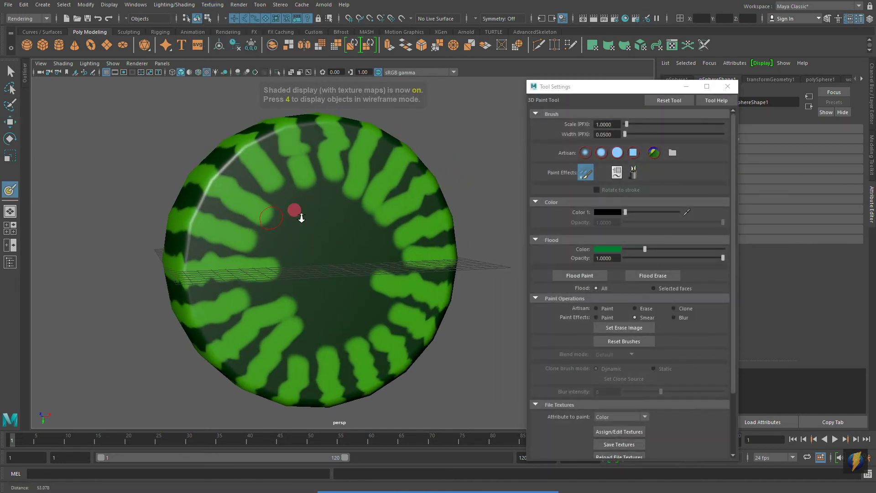
pyautogui.moveTo(301, 218)
pyautogui.keyDown('alt'); pyautogui.mouseDown()
pyautogui.moveTo(287, 201)
pyautogui.moveTo(319, 195)
pyautogui.mouseUp(); pyautogui.keyUp('alt')
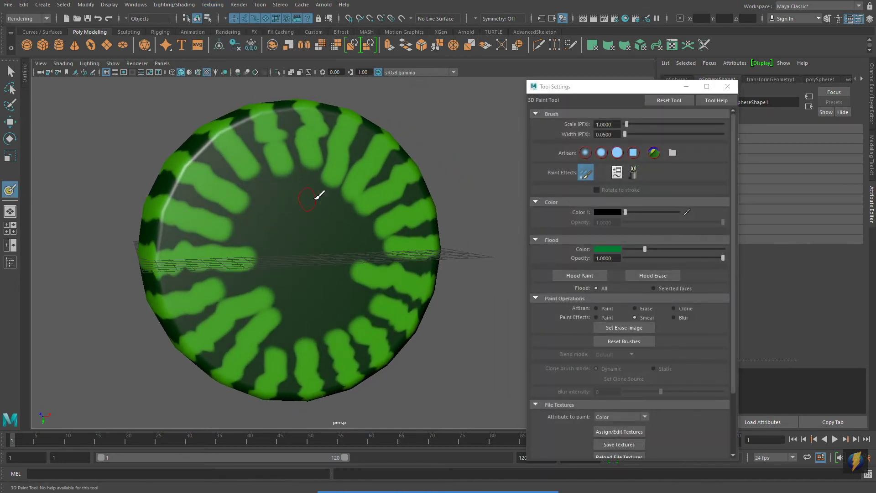
pyautogui.click(609, 212)
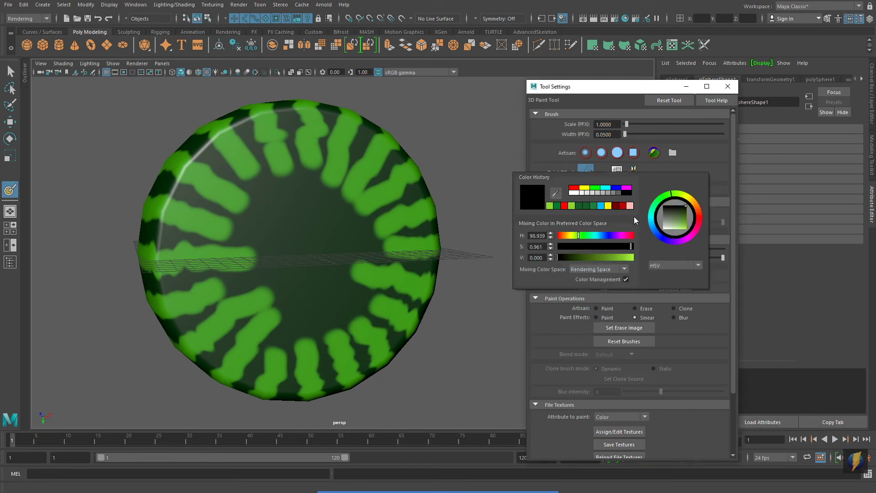
pyautogui.moveTo(682, 227); pyautogui.dragTo(674, 231)
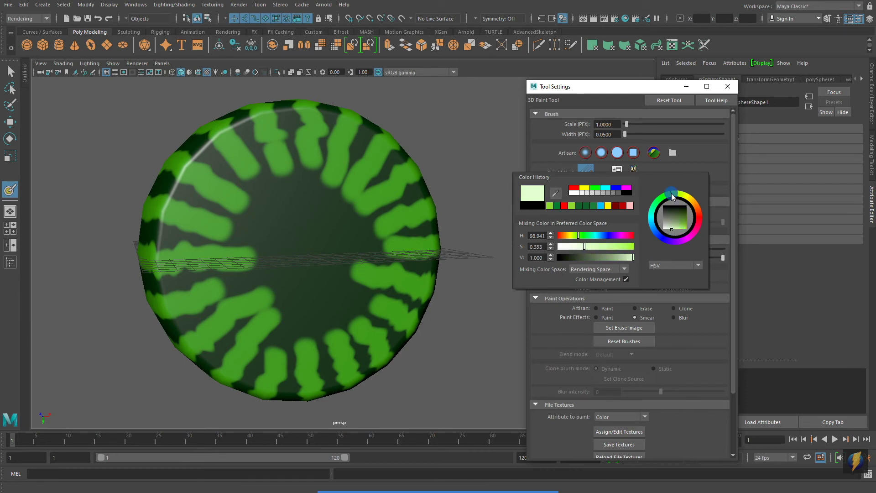
pyautogui.moveTo(671, 193); pyautogui.dragTo(682, 195)
pyautogui.moveTo(677, 193); pyautogui.dragTo(675, 194)
pyautogui.keyDown('alt'); pyautogui.moveTo(319, 286); pyautogui.dragTo(347, 281); pyautogui.keyUp('alt')
pyautogui.click(596, 307)
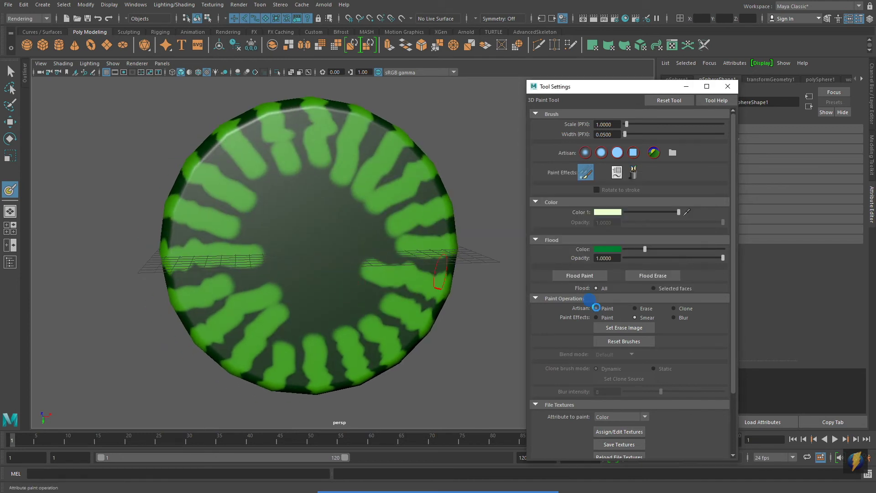
pyautogui.click(607, 211)
pyautogui.click(608, 204)
# Start painting the middle of the flat cut face pale green and show the wireframe on the shaded model.
pyautogui.moveTo(319, 254)
pyautogui.keyDown('alt'); pyautogui.mouseDown()
pyautogui.moveTo(319, 235)
pyautogui.moveTo(323, 246)
pyautogui.mouseUp(); pyautogui.keyUp('alt')
pyautogui.moveTo(322, 248)
pyautogui.mouseDown()
pyautogui.moveTo(260, 231)
pyautogui.moveTo(241, 212)
pyautogui.moveTo(358, 266)
pyautogui.moveTo(309, 307)
pyautogui.mouseUp()
pyautogui.keyDown('alt'); pyautogui.moveTo(314, 279); pyautogui.dragTo(345, 261); pyautogui.keyUp('alt')
pyautogui.moveTo(357, 251)
pyautogui.mouseDown()
pyautogui.moveTo(335, 252)
pyautogui.moveTo(315, 205)
pyautogui.mouseUp()
pyautogui.click(63, 63)
pyautogui.click(79, 147)
pyautogui.keyDown('alt'); pyautogui.moveTo(287, 197); pyautogui.dragTo(305, 196, button='right'); pyautogui.keyUp('alt')
pyautogui.keyDown('alt'); pyautogui.moveTo(305, 196); pyautogui.dragTo(295, 179, button='middle'); pyautogui.keyUp('alt')
# Cover the rest of the flat face with pale green up to its rim, finishing with a brush radius of 0.5836.
pyautogui.moveTo(310, 159)
pyautogui.mouseDown()
pyautogui.moveTo(292, 173)
pyautogui.moveTo(290, 135)
pyautogui.moveTo(217, 259)
pyautogui.moveTo(300, 373)
pyautogui.moveTo(443, 346)
pyautogui.moveTo(476, 199)
pyautogui.moveTo(375, 109)
pyautogui.moveTo(248, 151)
pyautogui.moveTo(254, 217)
pyautogui.moveTo(395, 172)
pyautogui.moveTo(264, 200)
pyautogui.mouseUp()
pyautogui.scroll(-2, 290, 135)
pyautogui.press('b')
pyautogui.moveTo(320, 210)
pyautogui.mouseDown()
pyautogui.moveTo(305, 203)
pyautogui.moveTo(436, 169)
pyautogui.moveTo(284, 350)
pyautogui.moveTo(442, 312)
pyautogui.moveTo(361, 231)
pyautogui.mouseUp()
pyautogui.keyDown('alt'); pyautogui.moveTo(309, 254); pyautogui.dragTo(289, 169); pyautogui.keyUp('alt')
pyautogui.press('b')
pyautogui.moveTo(358, 213); pyautogui.dragTo(342, 215)
pyautogui.moveTo(305, 169)
pyautogui.mouseDown()
pyautogui.moveTo(364, 156)
pyautogui.moveTo(468, 227)
pyautogui.mouseUp()
pyautogui.keyDown('alt'); pyautogui.moveTo(462, 271); pyautogui.dragTo(415, 178, button='middle'); pyautogui.keyUp('alt')
pyautogui.moveTo(441, 225)
pyautogui.mouseDown()
pyautogui.moveTo(317, 364)
pyautogui.moveTo(169, 315)
pyautogui.moveTo(118, 186)
pyautogui.moveTo(149, 114)
pyautogui.mouseUp()
pyautogui.moveTo(148, 114)
pyautogui.keyDown('alt'); pyautogui.mouseDown()
pyautogui.moveTo(189, 196)
pyautogui.moveTo(170, 237)
pyautogui.moveTo(190, 190)
pyautogui.moveTo(231, 160)
pyautogui.moveTo(277, 144)
pyautogui.moveTo(341, 209)
pyautogui.mouseUp(); pyautogui.keyUp('alt')
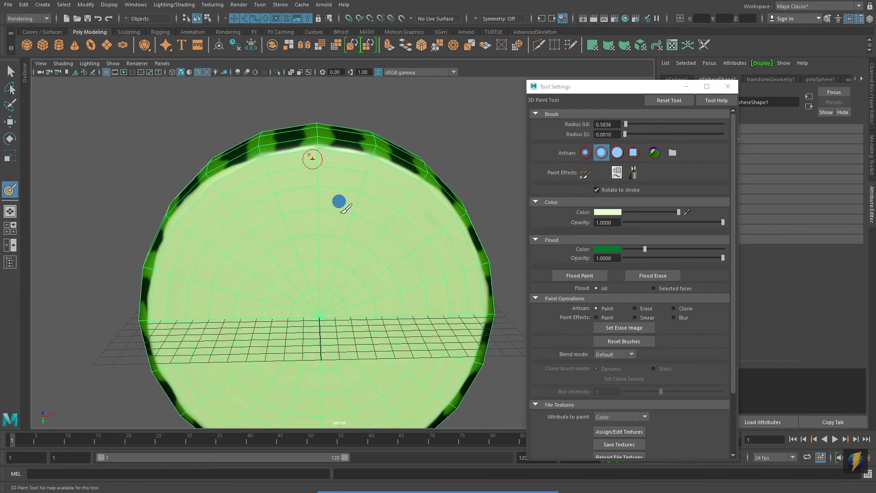
# Change the paint color to pure red with hue 360, saturation 1.0 and value 1.0.
pyautogui.keyDown('alt'); pyautogui.moveTo(339, 202); pyautogui.dragTo(328, 249, button='right'); pyautogui.keyUp('alt')
pyautogui.keyDown('alt'); pyautogui.moveTo(327, 249); pyautogui.dragTo(297, 233); pyautogui.keyUp('alt')
pyautogui.keyDown('alt'); pyautogui.moveTo(297, 233); pyautogui.dragTo(349, 248, button='right'); pyautogui.keyUp('alt')
pyautogui.keyDown('alt'); pyautogui.moveTo(350, 249); pyautogui.dragTo(340, 216, button='middle'); pyautogui.keyUp('alt')
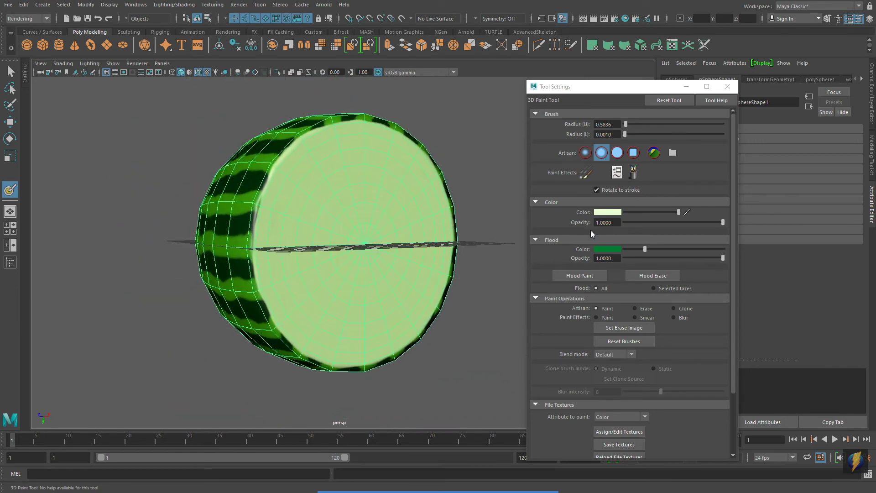
pyautogui.click(608, 213)
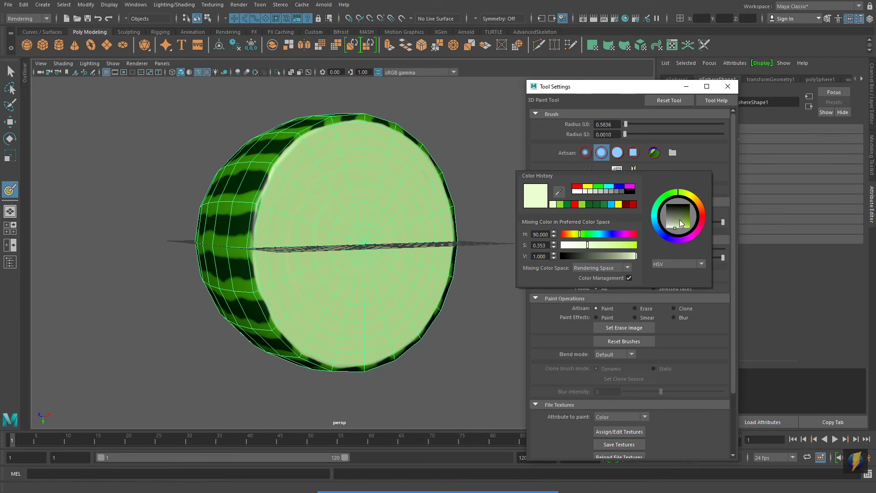
pyautogui.moveTo(679, 194); pyautogui.dragTo(702, 207)
pyautogui.moveTo(670, 224)
pyautogui.mouseDown()
pyautogui.moveTo(692, 231)
pyautogui.moveTo(705, 217)
pyautogui.mouseUp()
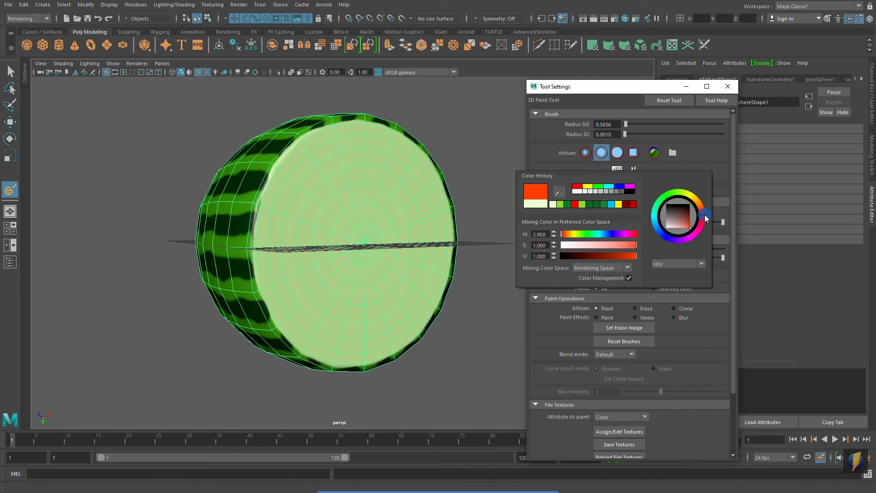
pyautogui.moveTo(706, 218); pyautogui.dragTo(707, 220)
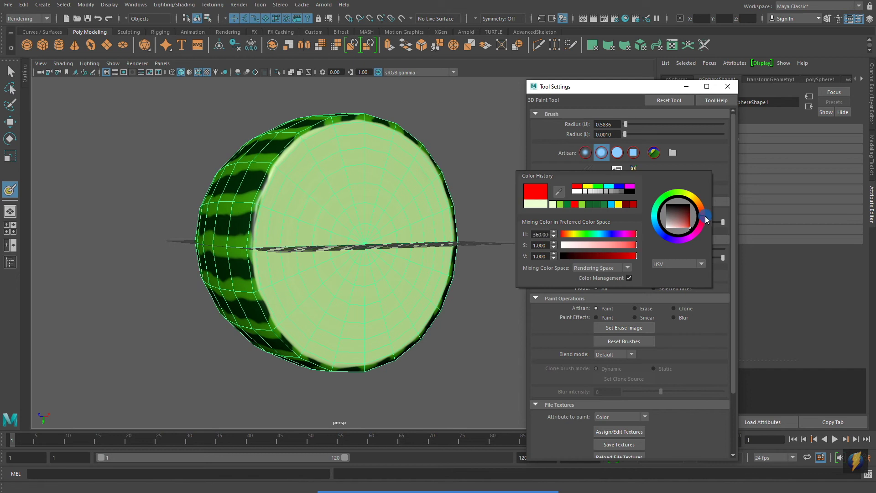
# Paint the inside of the cut face red with brush radius 2.2087, leaving a pale green rind ring along the rim.
pyautogui.moveTo(357, 264)
pyautogui.keyDown('alt'); pyautogui.mouseDown()
pyautogui.moveTo(309, 254)
pyautogui.moveTo(329, 257)
pyautogui.mouseUp(); pyautogui.keyUp('alt')
pyautogui.moveTo(253, 238)
pyautogui.mouseDown()
pyautogui.moveTo(252, 258)
pyautogui.moveTo(294, 232)
pyautogui.mouseUp()
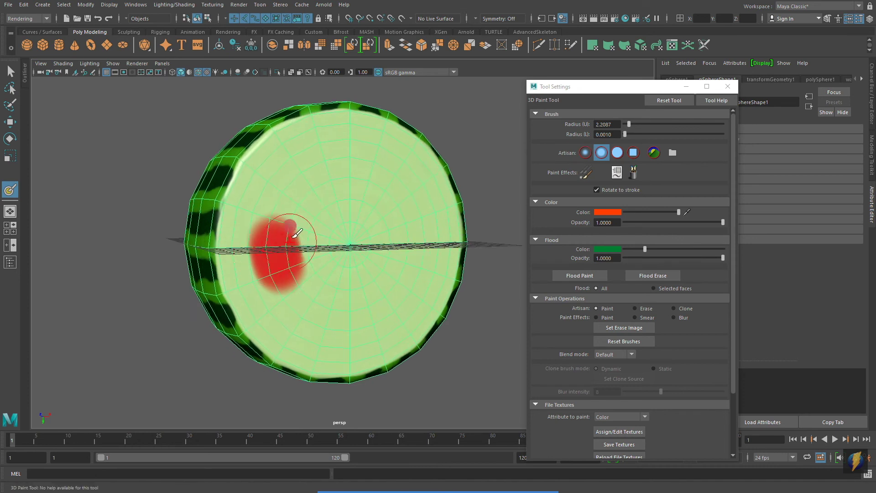
pyautogui.keyDown('alt'); pyautogui.moveTo(295, 232); pyautogui.dragTo(293, 252, button='middle'); pyautogui.keyUp('alt')
pyautogui.moveTo(274, 249)
pyautogui.mouseDown()
pyautogui.moveTo(391, 258)
pyautogui.moveTo(320, 279)
pyautogui.mouseUp()
pyautogui.moveTo(301, 182)
pyautogui.mouseDown()
pyautogui.moveTo(395, 180)
pyautogui.moveTo(268, 245)
pyautogui.moveTo(260, 205)
pyautogui.moveTo(265, 301)
pyautogui.moveTo(315, 350)
pyautogui.moveTo(400, 325)
pyautogui.moveTo(428, 249)
pyautogui.moveTo(397, 172)
pyautogui.mouseUp()
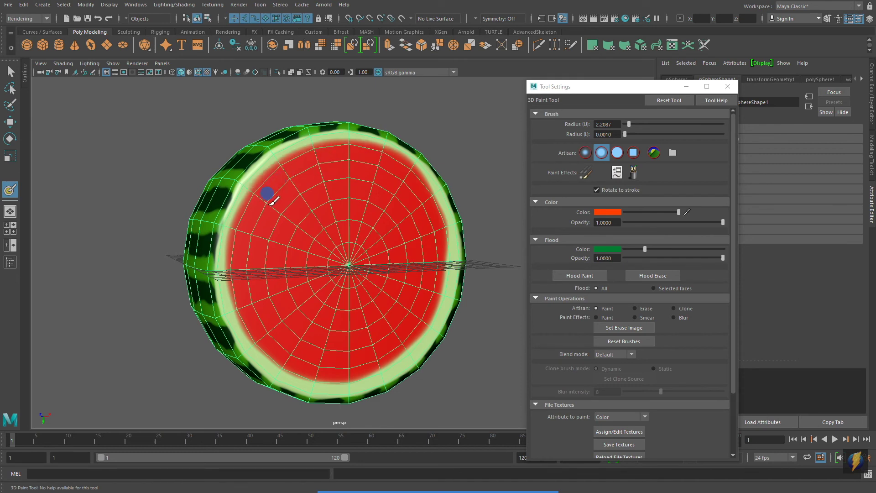
pyautogui.keyDown('alt'); pyautogui.moveTo(267, 195); pyautogui.dragTo(397, 228); pyautogui.keyUp('alt')
pyautogui.moveTo(392, 308)
pyautogui.mouseDown()
pyautogui.moveTo(343, 351)
pyautogui.moveTo(267, 346)
pyautogui.moveTo(222, 287)
pyautogui.moveTo(318, 268)
pyautogui.mouseUp()
pyautogui.keyDown('alt'); pyautogui.moveTo(318, 268); pyautogui.dragTo(269, 247, button='right'); pyautogui.keyUp('alt')
pyautogui.moveTo(273, 246)
pyautogui.keyDown('alt'); pyautogui.mouseDown()
pyautogui.moveTo(401, 254)
pyautogui.moveTo(266, 252)
pyautogui.mouseUp(); pyautogui.keyUp('alt')
pyautogui.keyDown('alt'); pyautogui.moveTo(206, 249); pyautogui.dragTo(391, 268, button='right'); pyautogui.keyUp('alt')
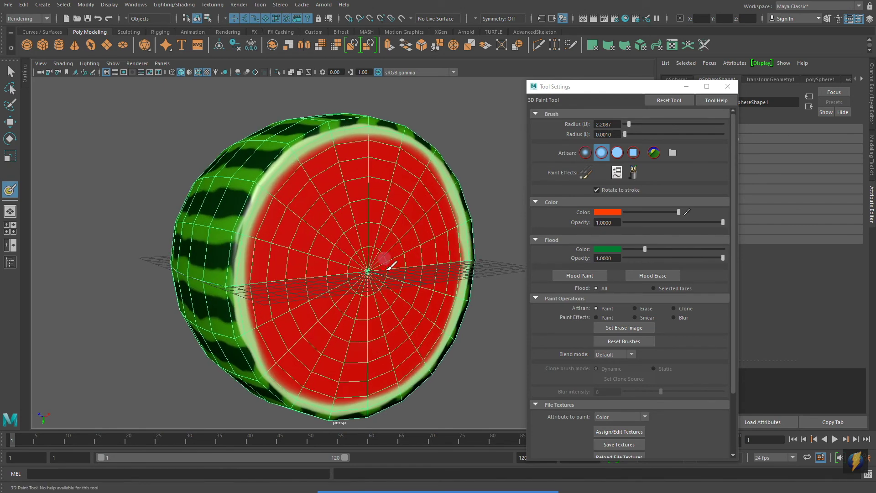
pyautogui.keyDown('alt'); pyautogui.moveTo(350, 278); pyautogui.dragTo(346, 260, button='middle'); pyautogui.keyUp('alt')
pyautogui.keyDown('alt'); pyautogui.moveTo(292, 255); pyautogui.dragTo(348, 256, button='right'); pyautogui.keyUp('alt')
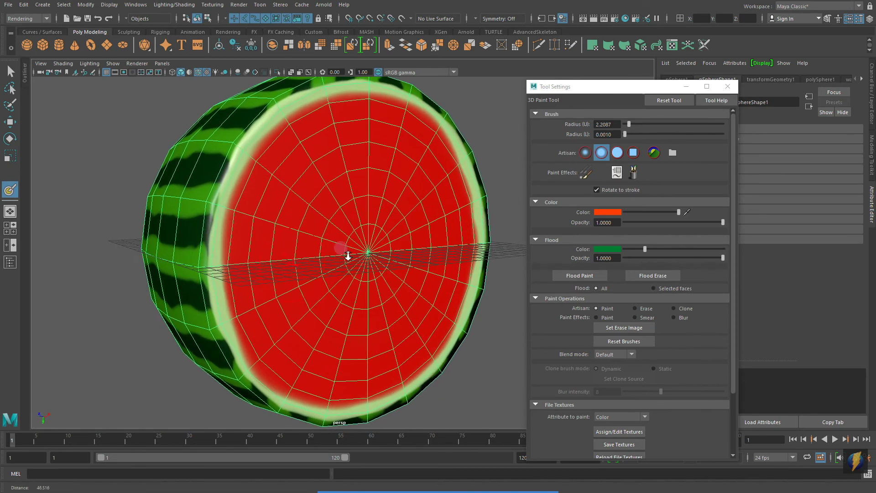
# Set the paint color to a near-black brown (hue 2.707, saturation 0.412, value 0.052) and paint seeds across the red flesh with brush radius 0.1425.
pyautogui.click(610, 212)
pyautogui.moveTo(687, 218); pyautogui.dragTo(673, 211)
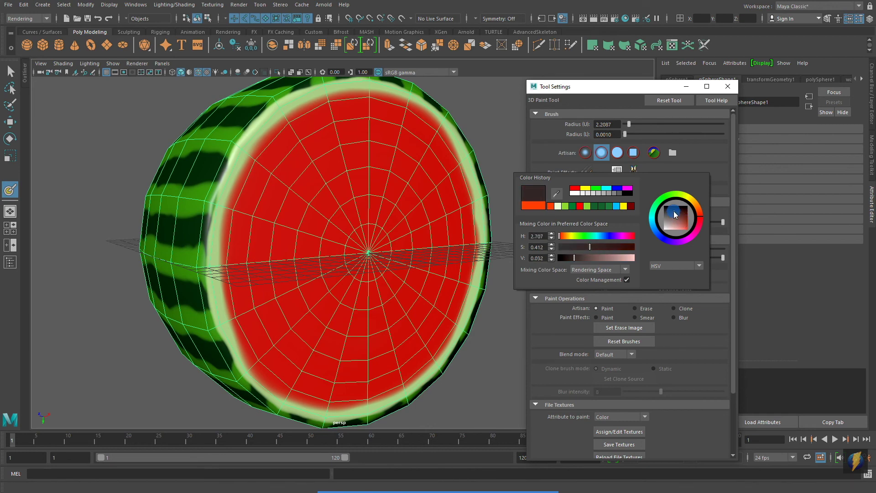
pyautogui.keyDown('alt'); pyautogui.moveTo(355, 223); pyautogui.dragTo(326, 227); pyautogui.keyUp('alt')
pyautogui.keyDown('alt'); pyautogui.moveTo(284, 219); pyautogui.dragTo(328, 222, button='right'); pyautogui.keyUp('alt')
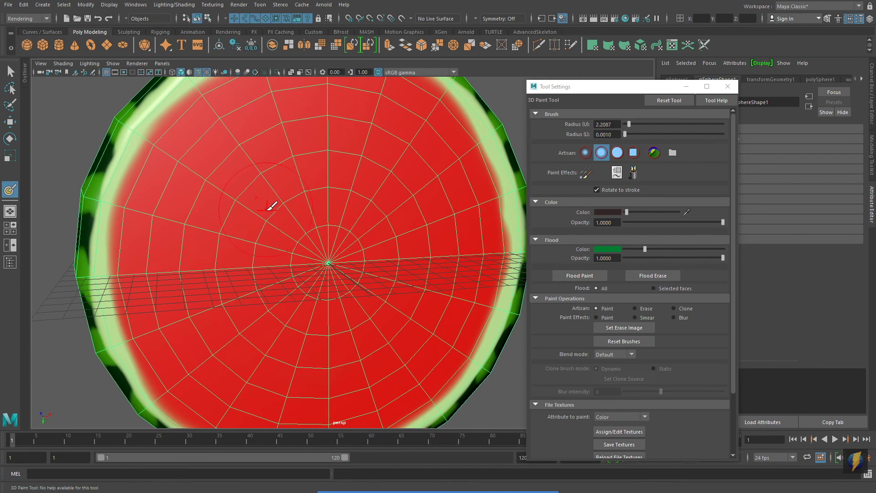
pyautogui.keyDown('alt'); pyautogui.moveTo(272, 206); pyautogui.dragTo(336, 209); pyautogui.keyUp('alt')
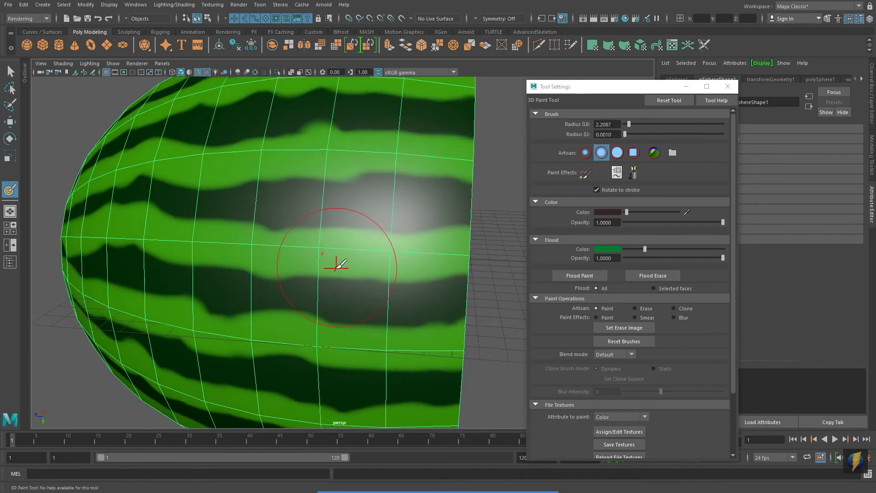
pyautogui.press('b')
pyautogui.moveTo(346, 257); pyautogui.dragTo(318, 264)
pyautogui.moveTo(404, 262)
pyautogui.keyDown('alt'); pyautogui.mouseDown()
pyautogui.moveTo(346, 254)
pyautogui.moveTo(364, 239)
pyautogui.moveTo(333, 239)
pyautogui.moveTo(351, 230)
pyautogui.mouseUp(); pyautogui.keyUp('alt')
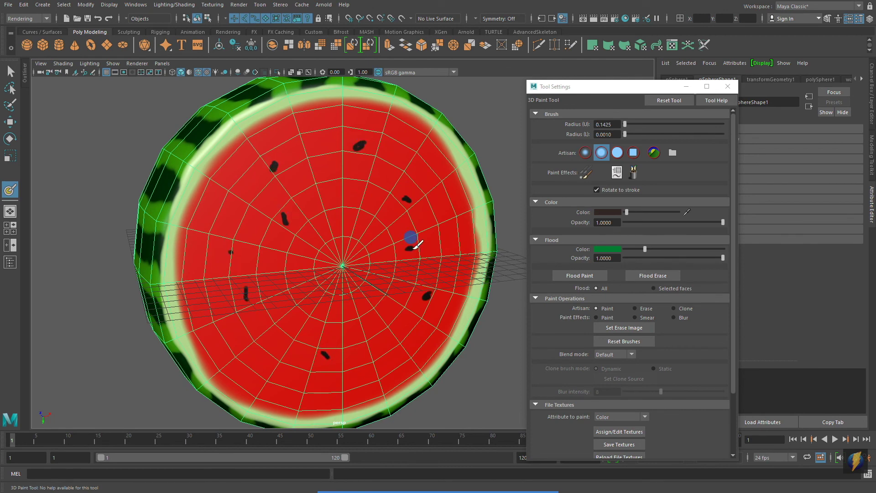
# Turn off the wireframe overlay on the shaded watermelon.
pyautogui.click(63, 63)
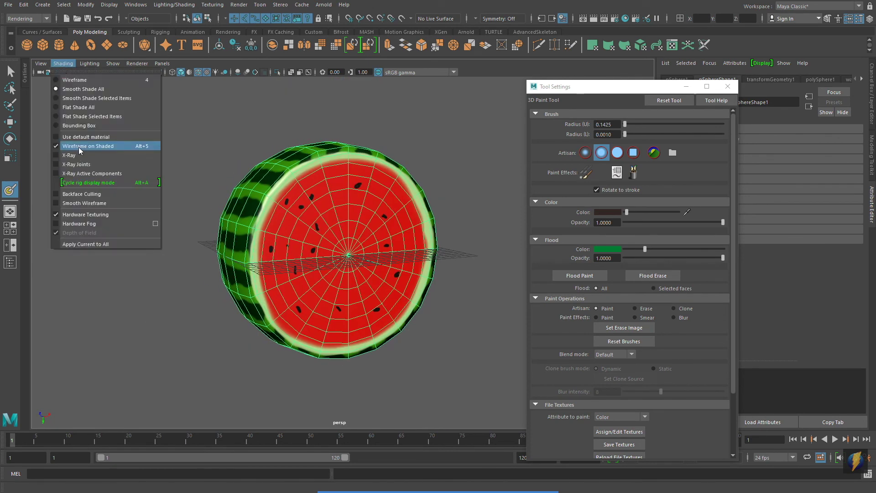
pyautogui.click(98, 143)
pyautogui.scroll(1, 381, 279)
pyautogui.click(383, 283)
pyautogui.keyDown('alt'); pyautogui.moveTo(431, 269); pyautogui.dragTo(266, 262, button='right'); pyautogui.keyUp('alt')
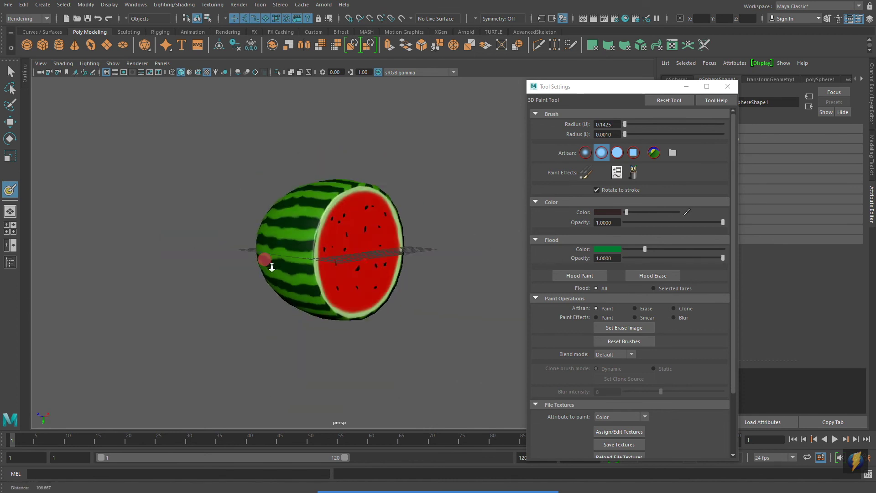
pyautogui.keyDown('alt'); pyautogui.moveTo(266, 262); pyautogui.dragTo(347, 260); pyautogui.keyUp('alt')
# Close the 3D Paint Tool settings, switch to the Move tool and deselect the watermelon.
pyautogui.click(728, 86)
pyautogui.press('q')
pyautogui.press('w')
pyautogui.keyDown('alt'); pyautogui.moveTo(442, 270); pyautogui.dragTo(495, 214); pyautogui.keyUp('alt')
pyautogui.click(494, 210)
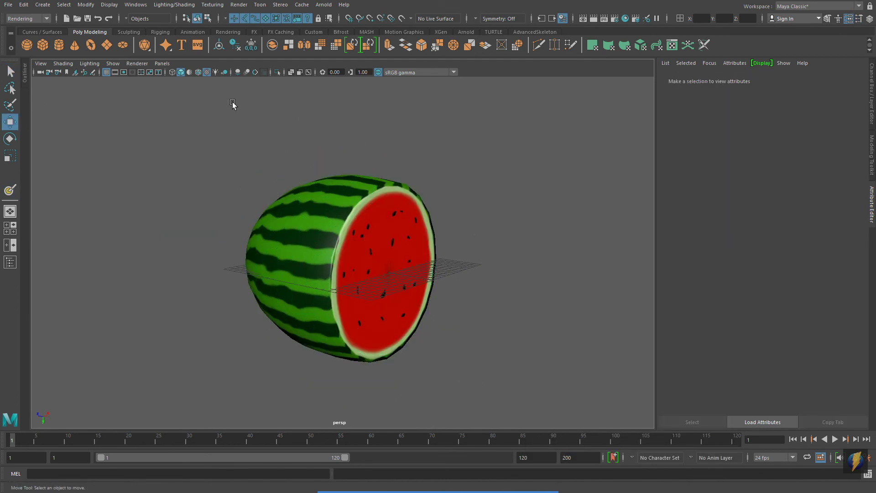
# Hide the grid in the perspective view to show the painted watermelon alone.
pyautogui.click(120, 67)
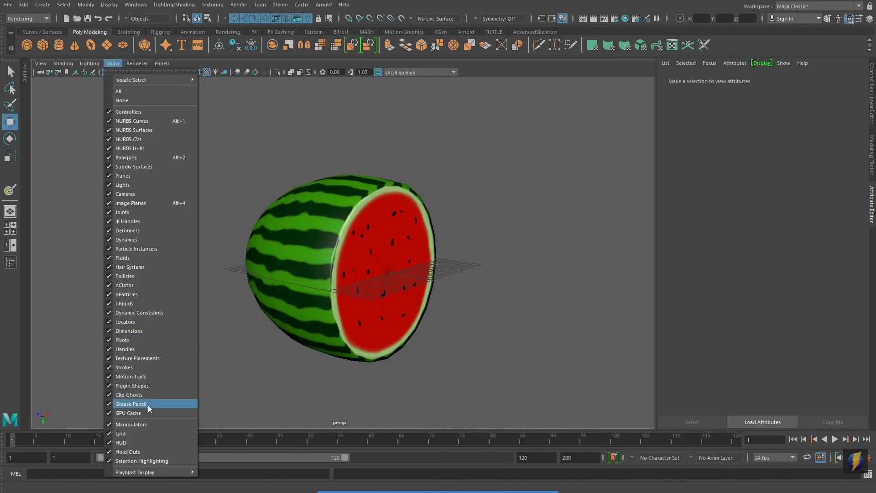
pyautogui.click(139, 430)
pyautogui.keyDown('alt'); pyautogui.moveTo(428, 284); pyautogui.dragTo(440, 261, button='middle'); pyautogui.keyUp('alt')
pyautogui.keyDown('alt'); pyautogui.moveTo(314, 275); pyautogui.dragTo(414, 267, button='right'); pyautogui.keyUp('alt')
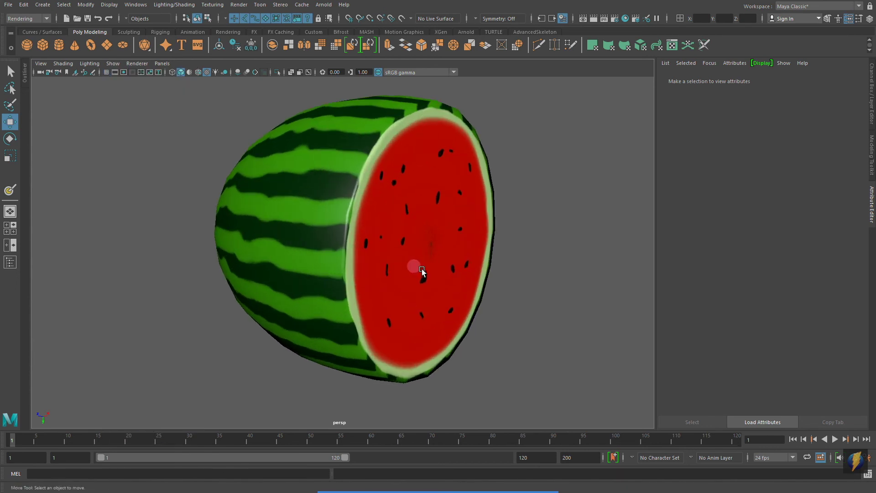
pyautogui.scroll(-1, 505, 256)
pyautogui.keyDown('alt'); pyautogui.moveTo(570, 262); pyautogui.dragTo(367, 249); pyautogui.keyUp('alt')
pyautogui.keyDown('alt'); pyautogui.moveTo(368, 250); pyautogui.dragTo(304, 248, button='right'); pyautogui.keyUp('alt')
pyautogui.keyDown('alt'); pyautogui.moveTo(304, 248); pyautogui.dragTo(341, 261); pyautogui.keyUp('alt')
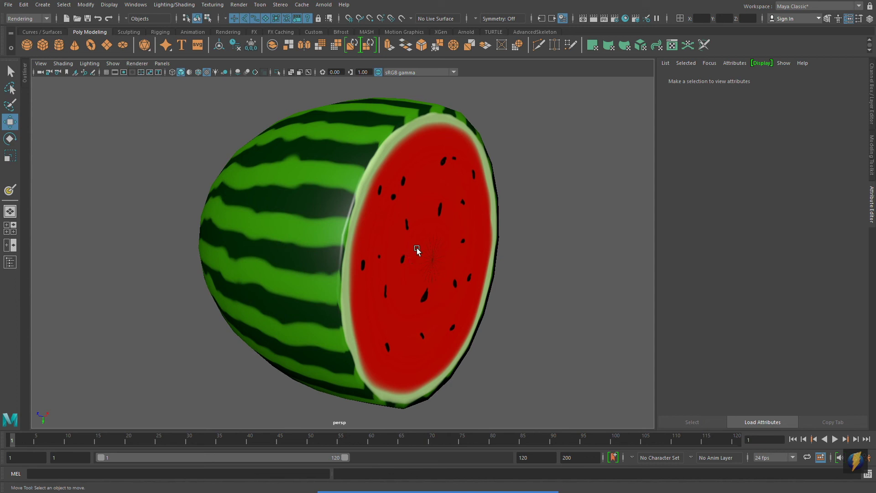
# Select the watermelon and open it in the UV Editor using the Modeling menu set, with the UV Toolkit docked beside the layout.
pyautogui.click(405, 334)
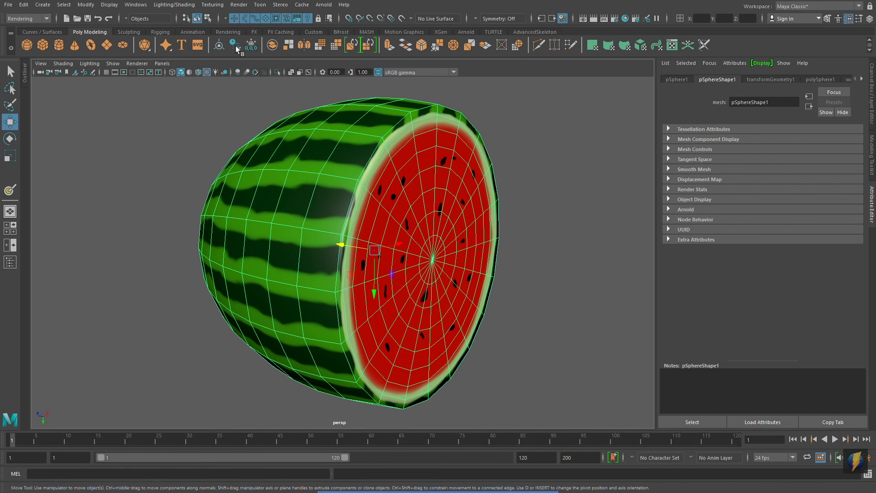
pyautogui.click(46, 19)
pyautogui.click(39, 29)
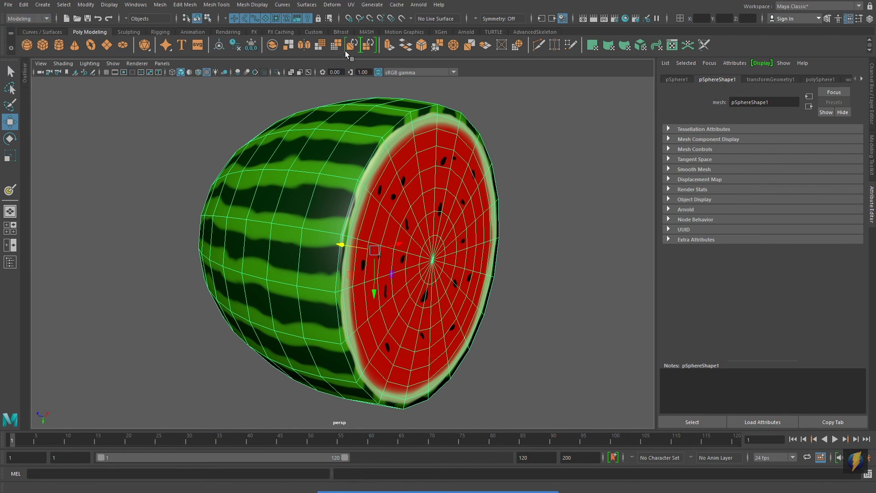
pyautogui.click(351, 5)
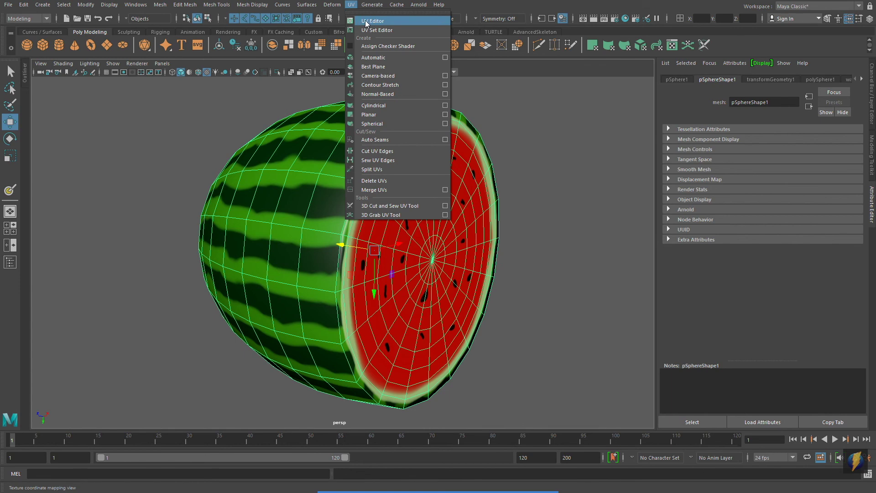
pyautogui.click(393, 23)
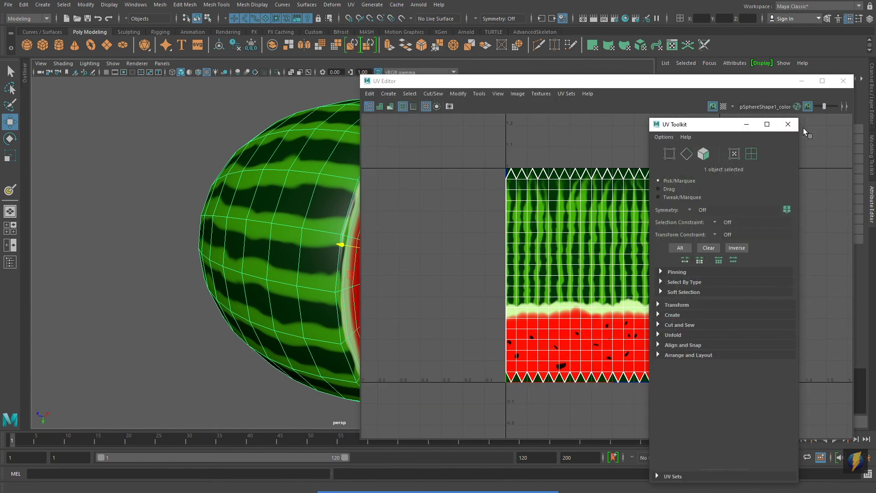
pyautogui.moveTo(715, 126); pyautogui.dragTo(847, 140)
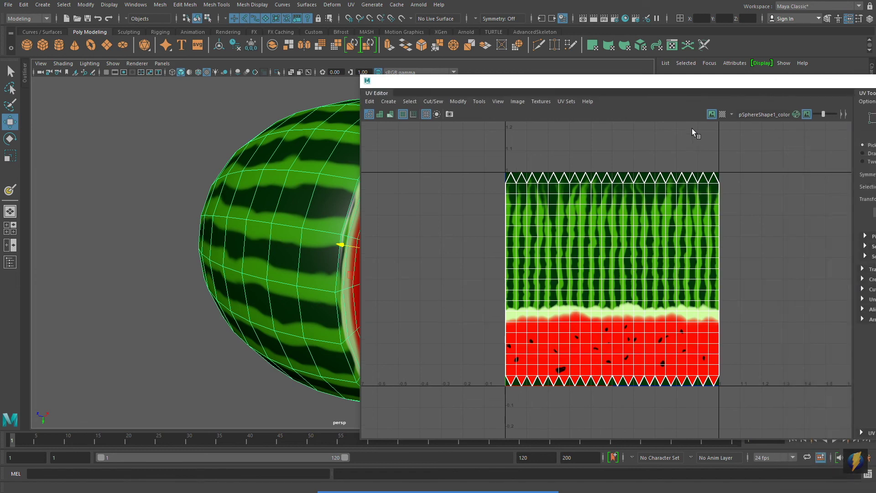
pyautogui.moveTo(697, 86); pyautogui.dragTo(495, 77)
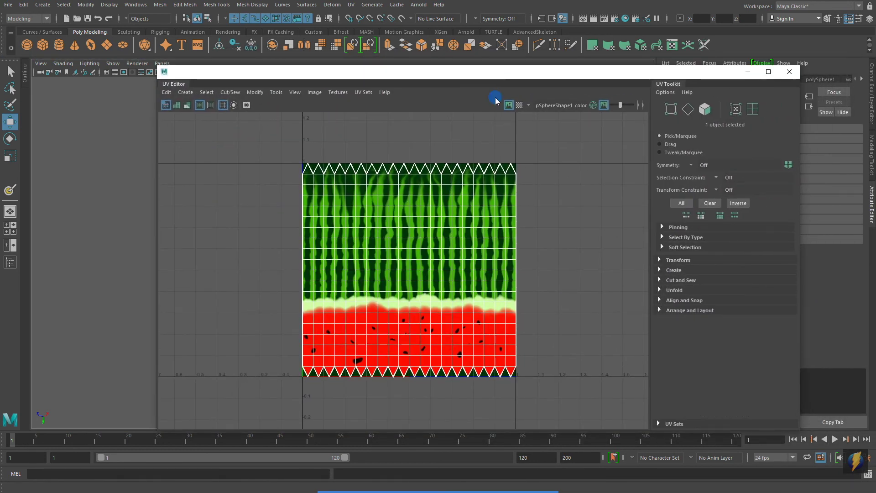
# Examine the painted stripes, rind, flesh and seeds on the UV layout, close the UV Editor and deselect the watermelon.
pyautogui.keyDown('alt'); pyautogui.moveTo(418, 222); pyautogui.dragTo(579, 228, button='right'); pyautogui.keyUp('alt')
pyautogui.keyDown('alt'); pyautogui.moveTo(358, 248); pyautogui.dragTo(442, 247, button='right'); pyautogui.keyUp('alt')
pyautogui.keyDown('alt'); pyautogui.moveTo(444, 250); pyautogui.dragTo(464, 278, button='middle'); pyautogui.keyUp('alt')
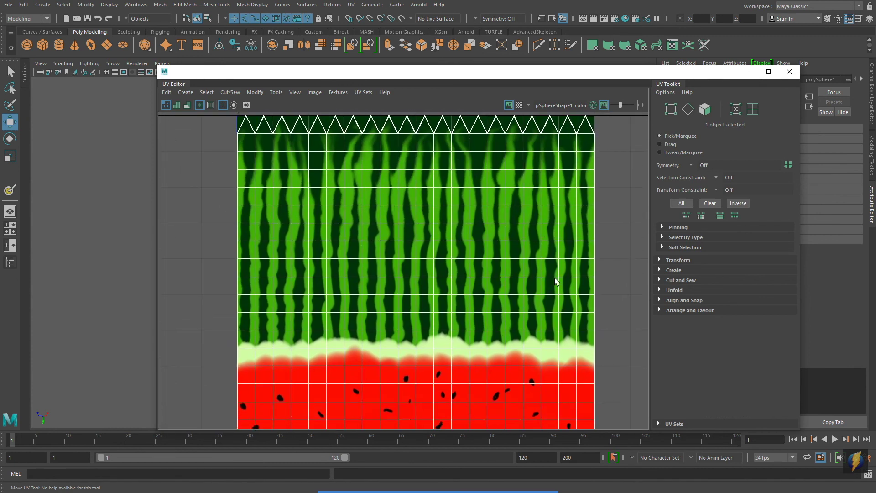
pyautogui.keyDown('alt'); pyautogui.moveTo(555, 281); pyautogui.dragTo(429, 267, button='right'); pyautogui.keyUp('alt')
pyautogui.keyDown('alt'); pyautogui.moveTo(429, 270); pyautogui.dragTo(396, 248, button='middle'); pyautogui.keyUp('alt')
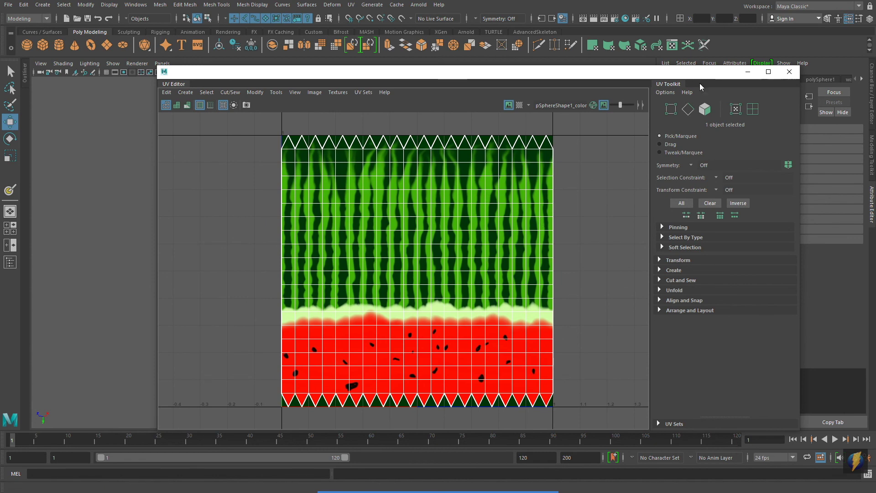
pyautogui.click(790, 72)
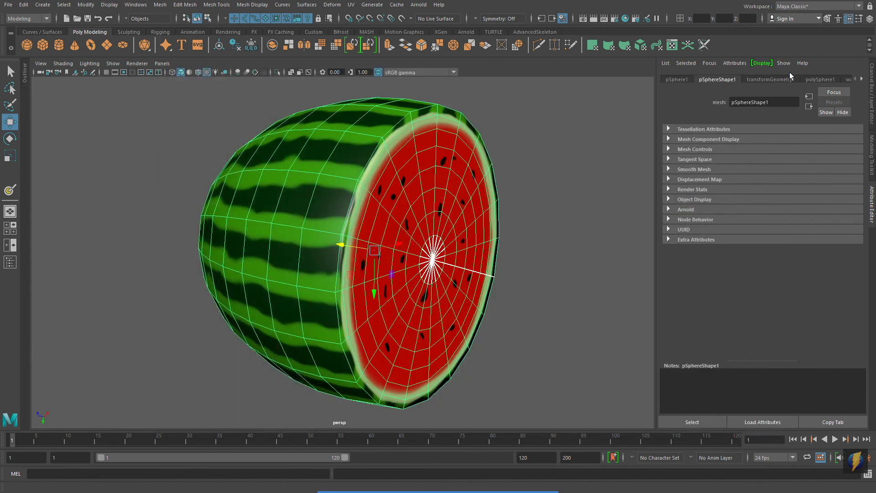
pyautogui.click(552, 208)
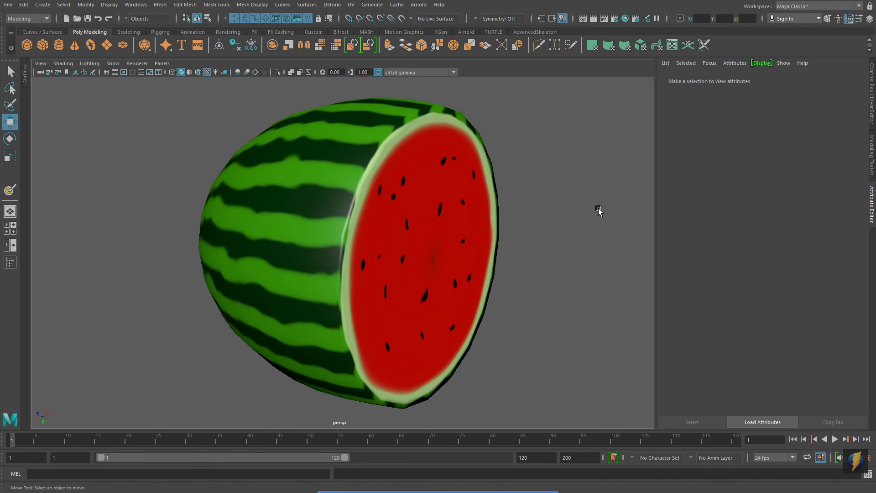